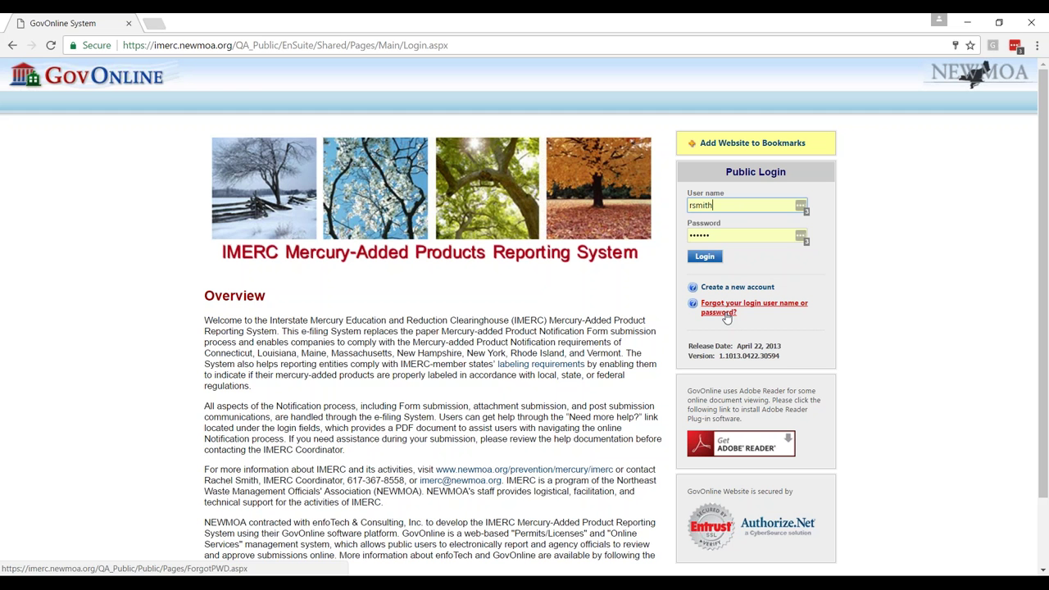
Step: Log in to GovOnline with the saved user name and the account password
left_click(717, 205)
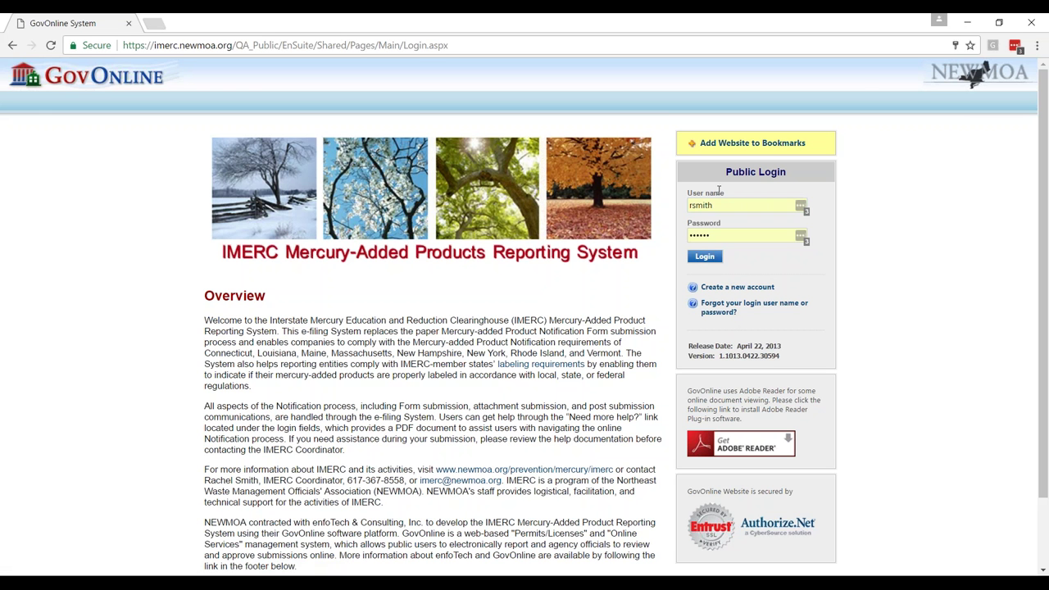
left_click(717, 205)
type("jane")
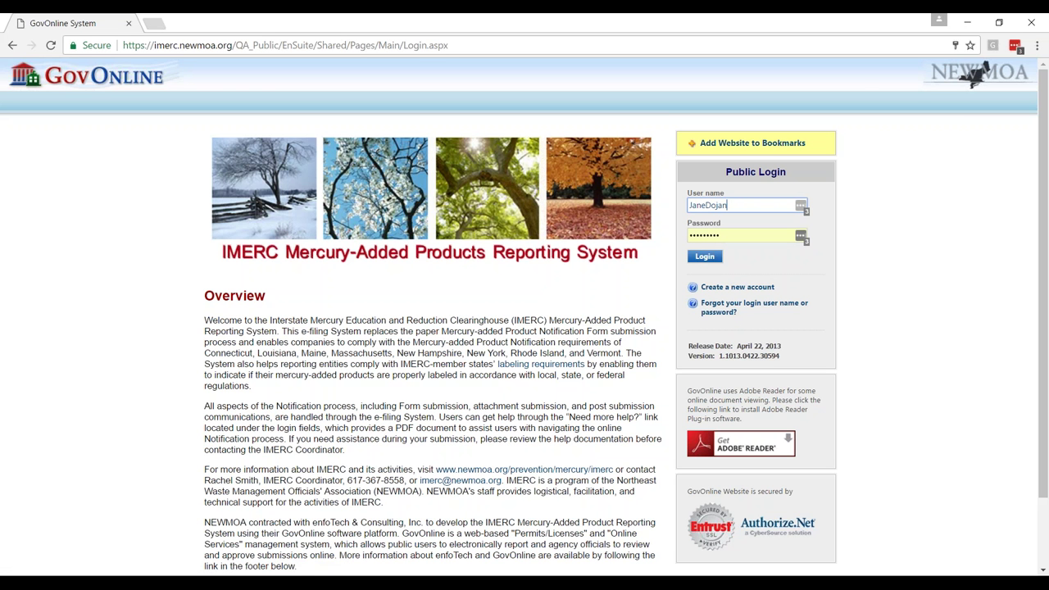
key("BackSpace")
key("BackSpace")
key("BackSpace")
key("BackSpace")
type("e")
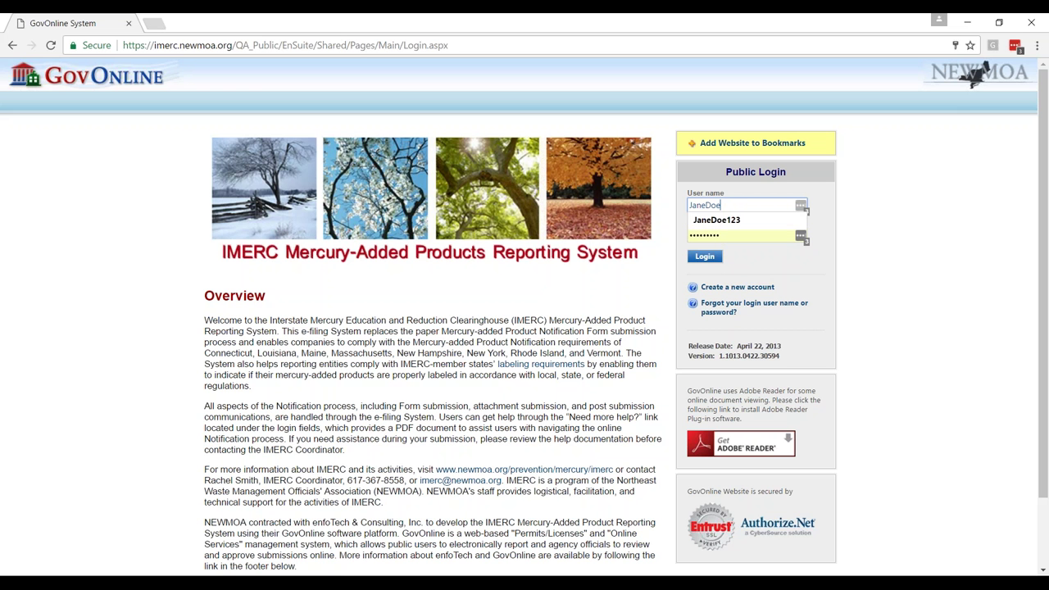
key("Down")
key("Return")
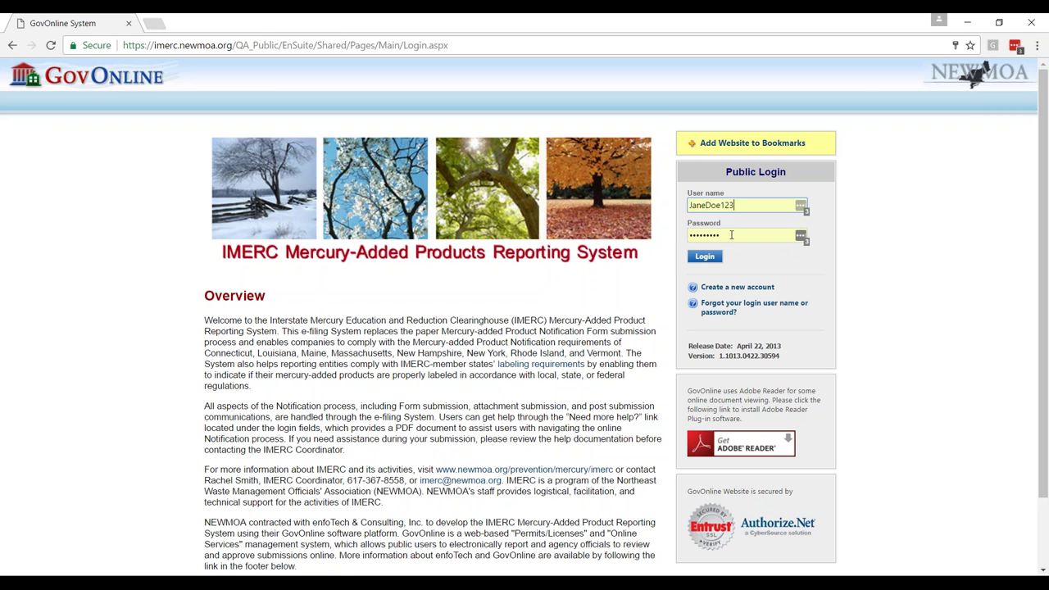
key("Tab")
type("*******")
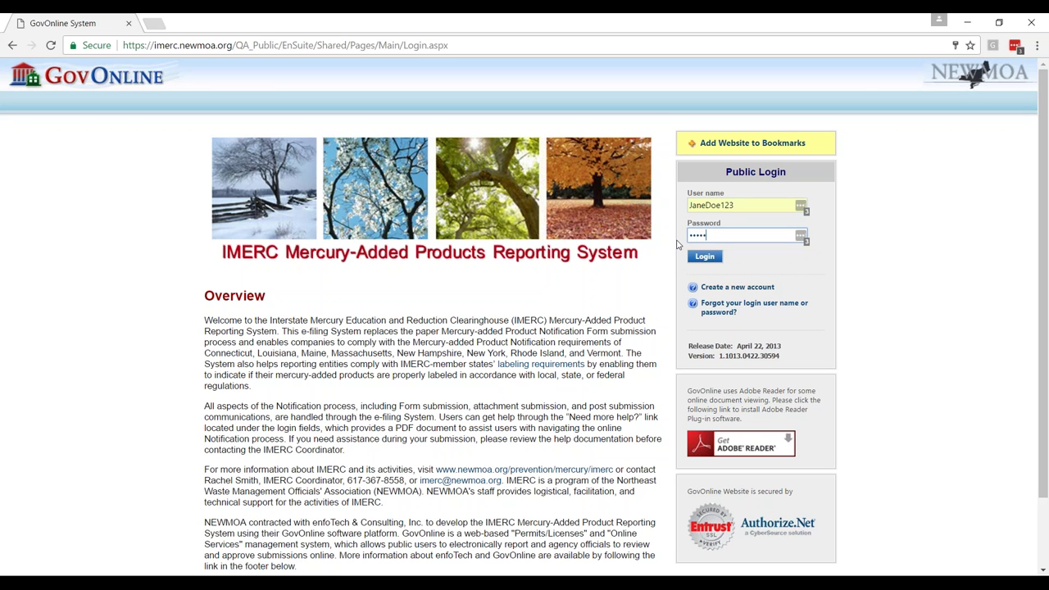
type("**")
left_click(715, 259)
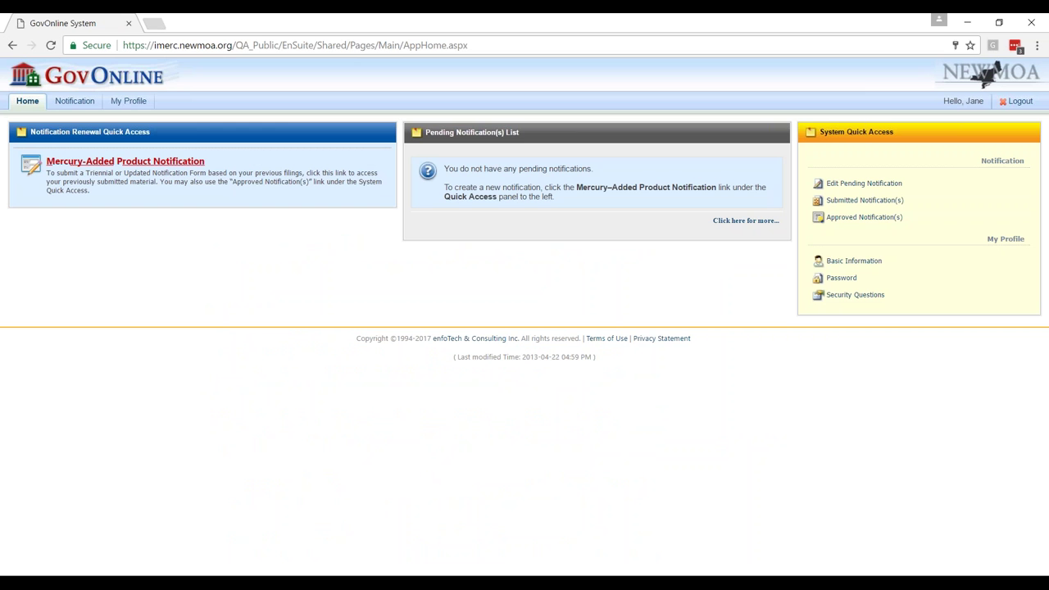
Step: Save 'Owner' as the profile Job Title, then go to the Password page
left_click(137, 103)
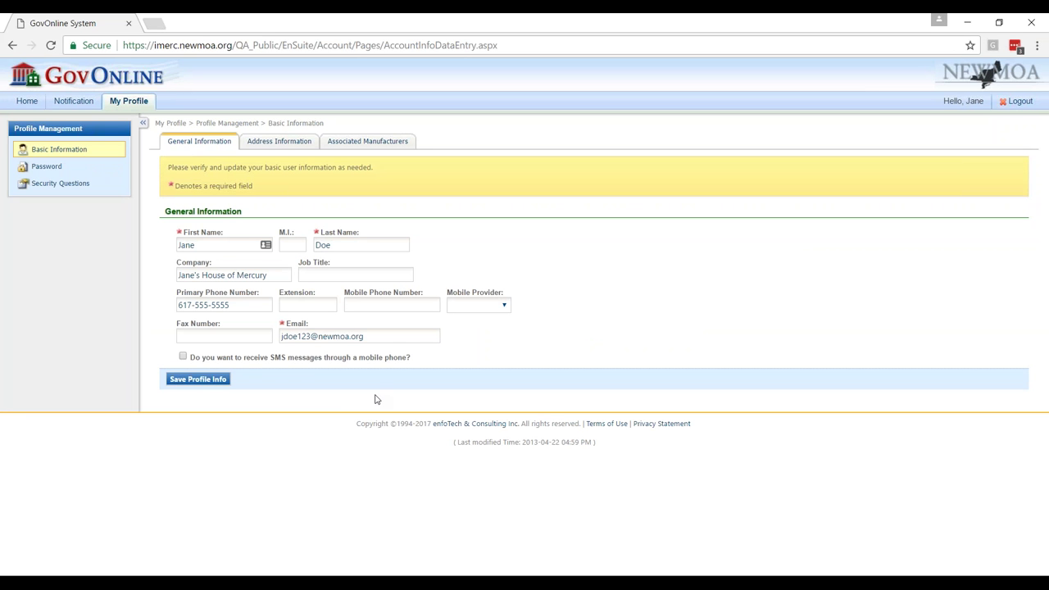
left_click(346, 276)
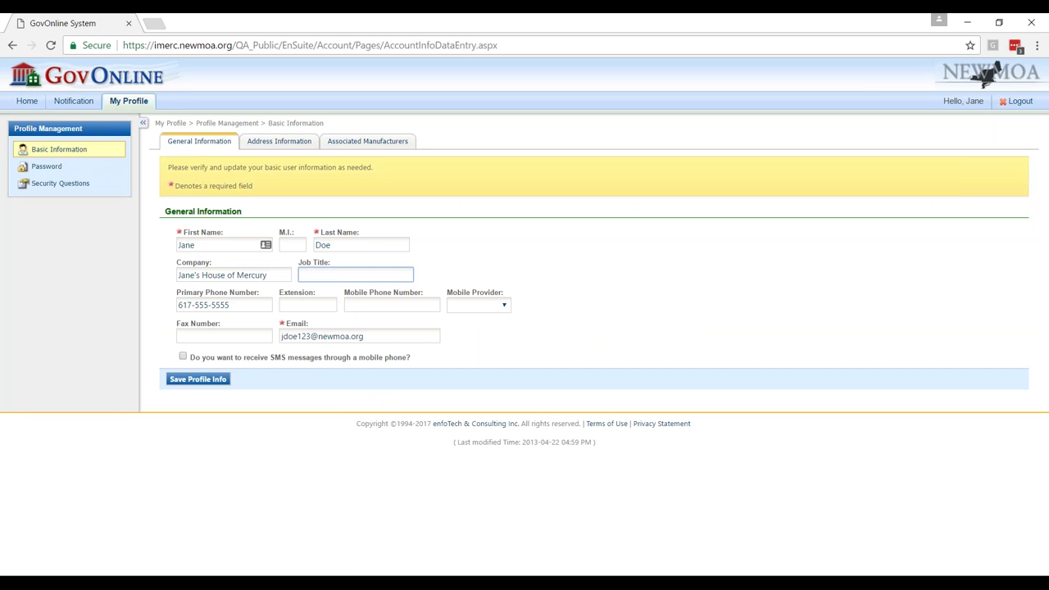
type("Owener")
key("BackSpace")
key("BackSpace")
key("BackSpace")
key("BackSpace")
type("ner")
left_click(213, 382)
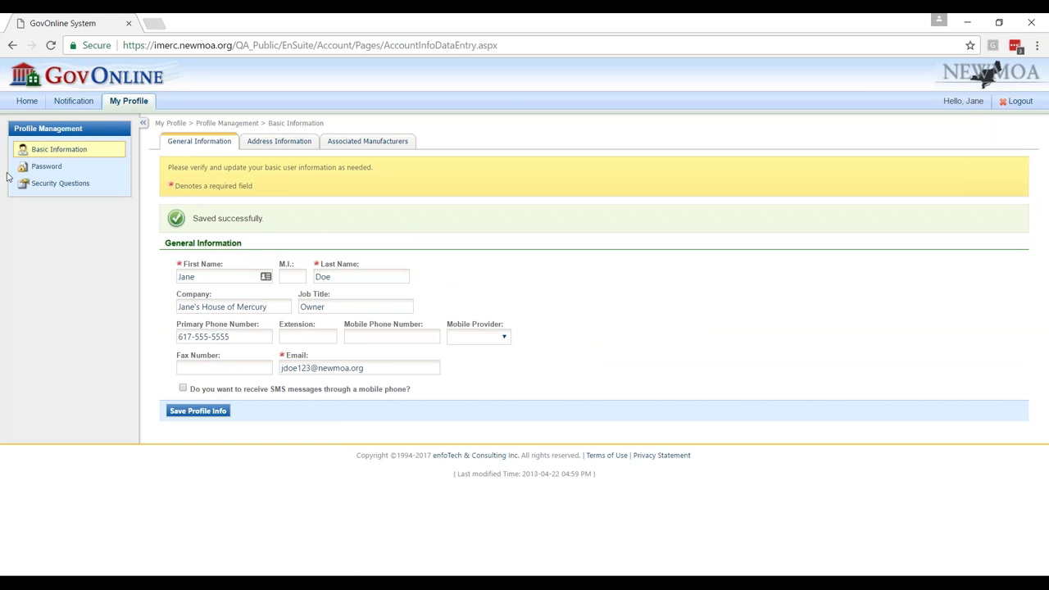
left_click(43, 168)
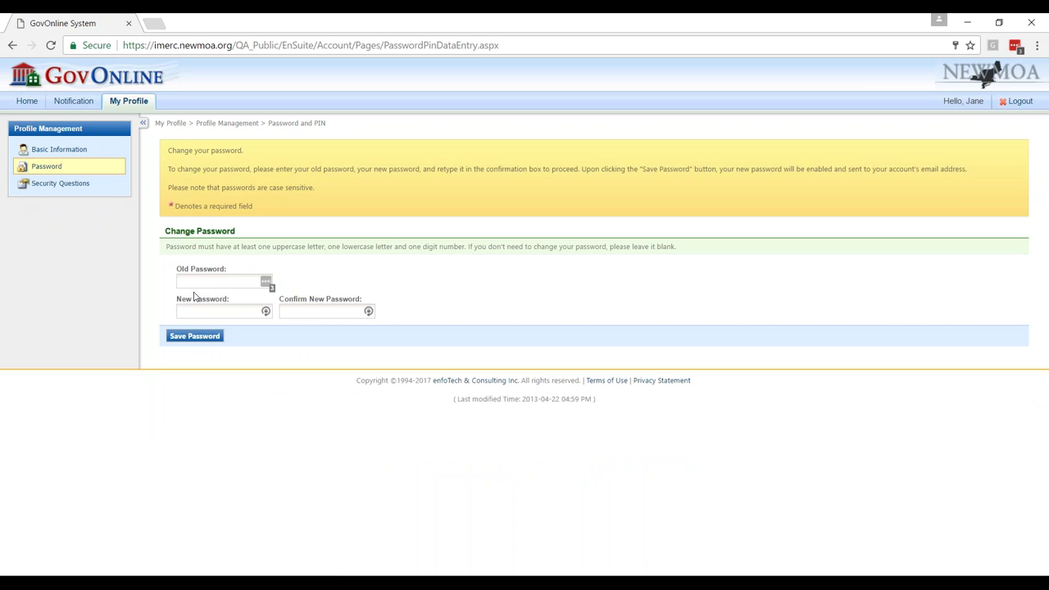
Step: View the Security Questions page, then return to the IMERC home page
left_click(82, 190)
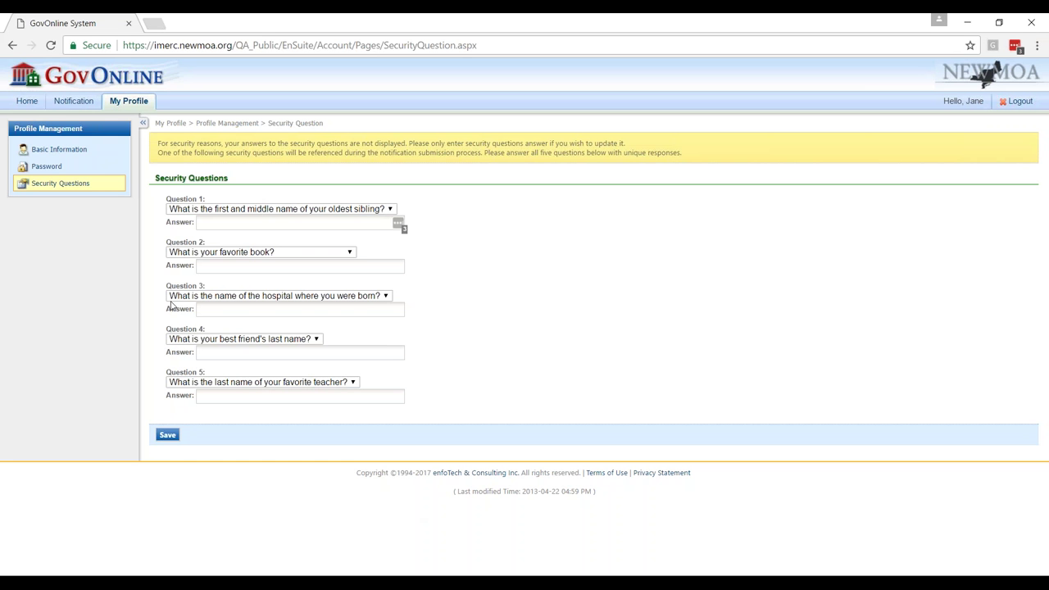
left_click(27, 103)
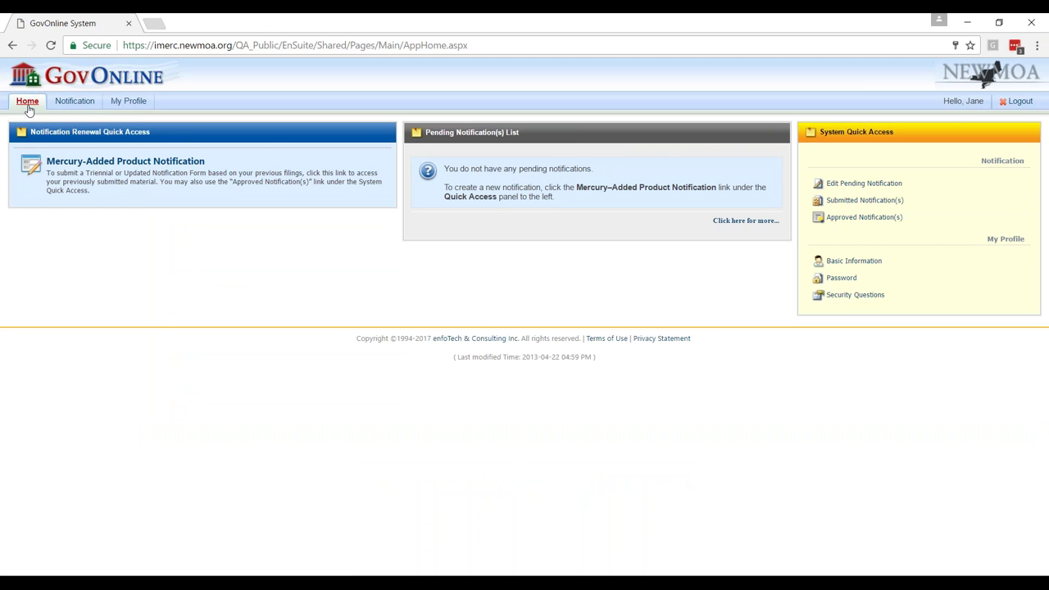
Step: From Approved Notification(s), start a renewal of notification 2472
left_click(847, 225)
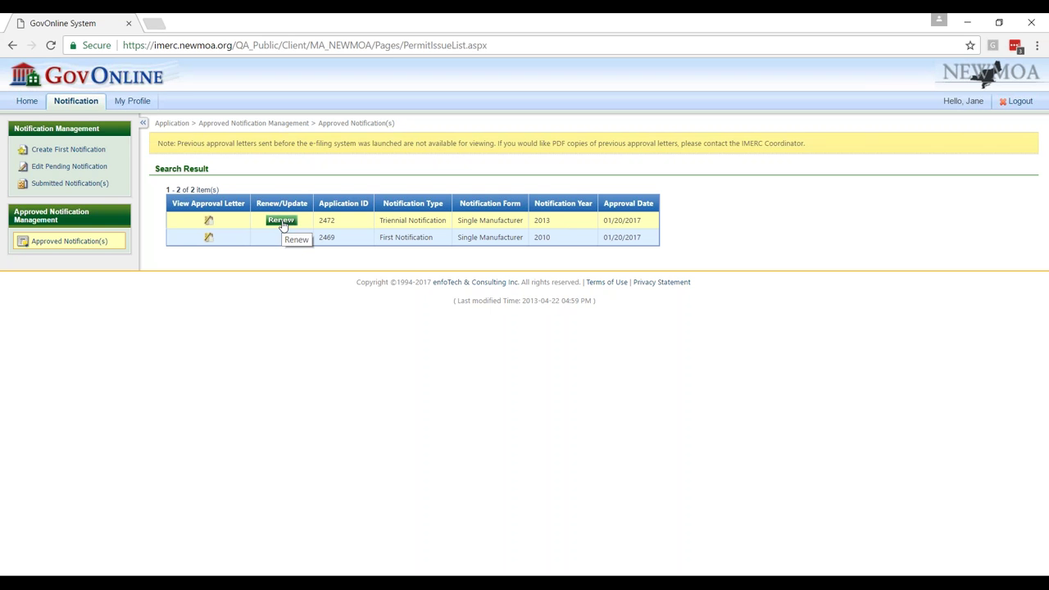
left_click(281, 221)
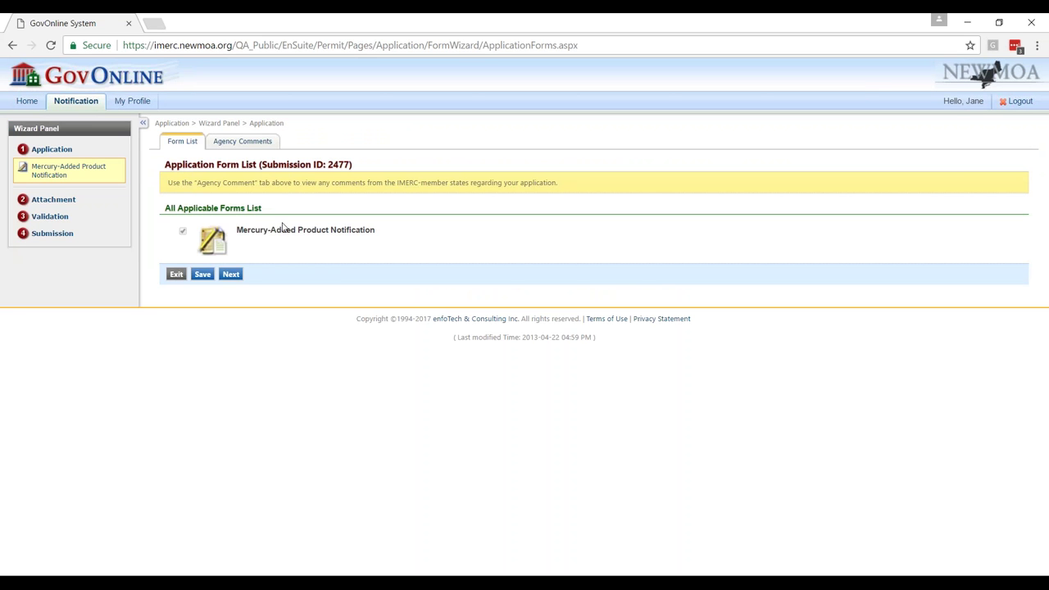
Step: Choose Triennial Notification and proceed past the Manufacturer Information page to the products
left_click(238, 278)
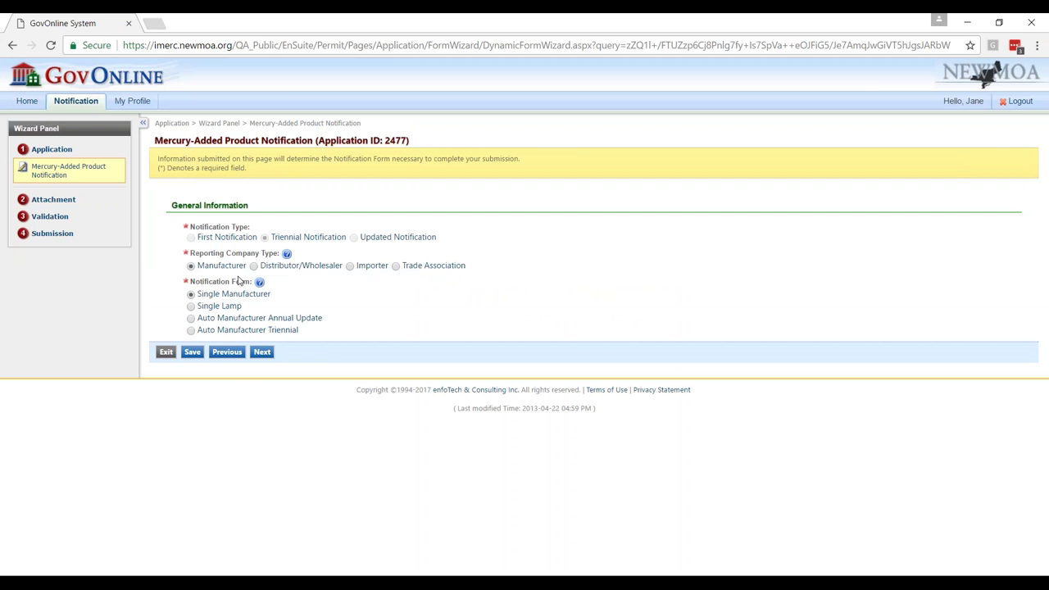
left_click(265, 238)
left_click(266, 355)
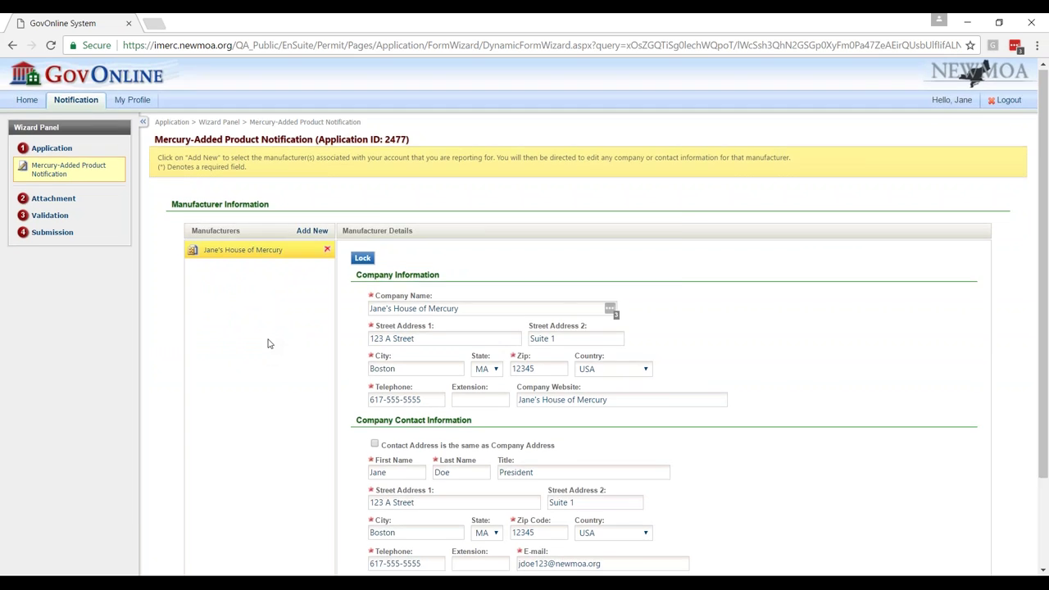
scroll(268, 348, "down", 1)
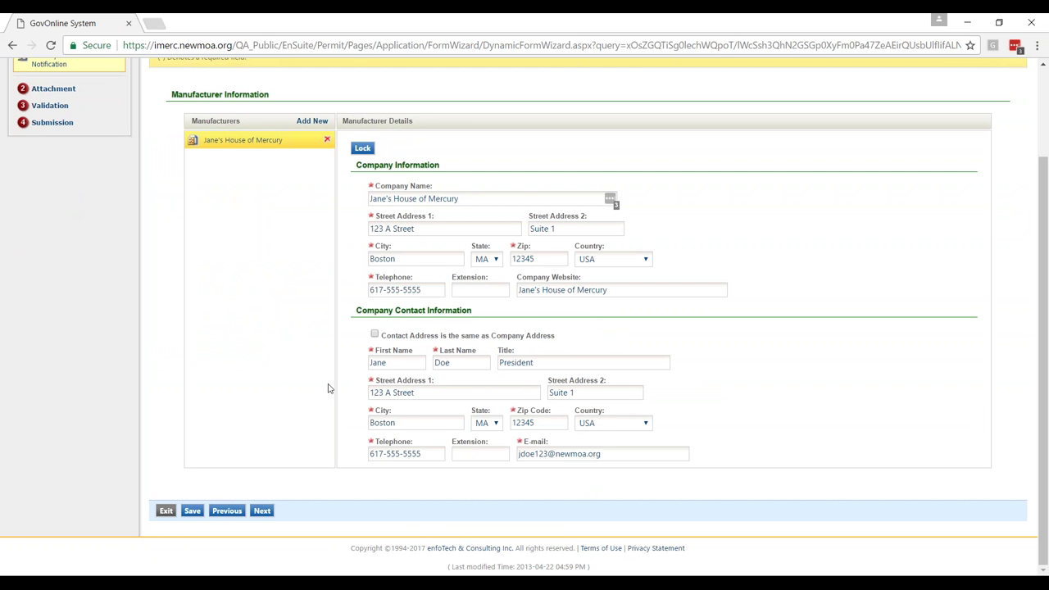
left_click(263, 512)
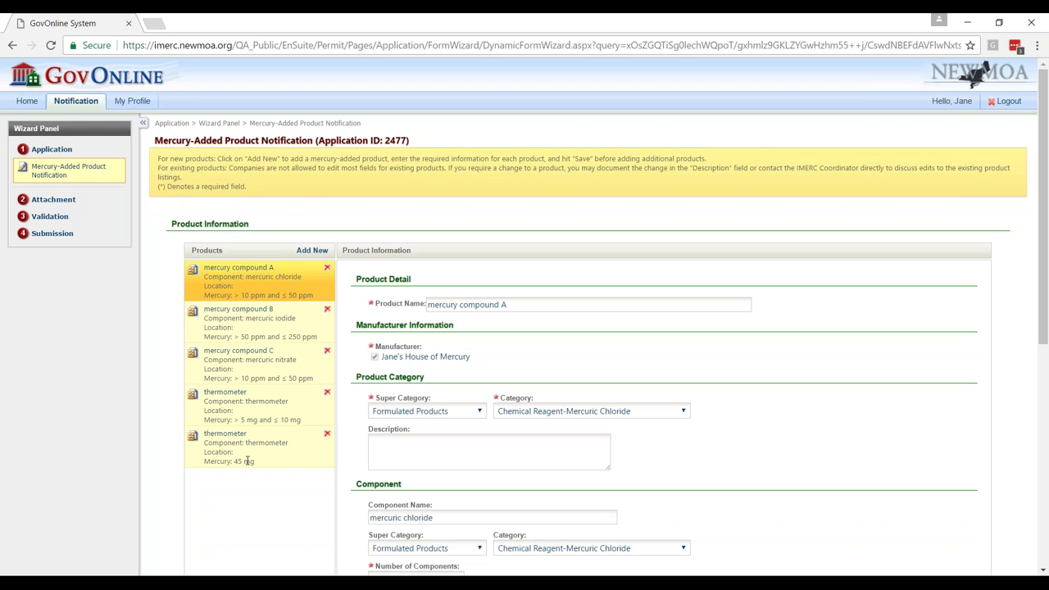
Step: Enter 90.8 grams as compound A's Exact Total and submit, revealing the missing-total error
scroll(533, 332, "down", 4)
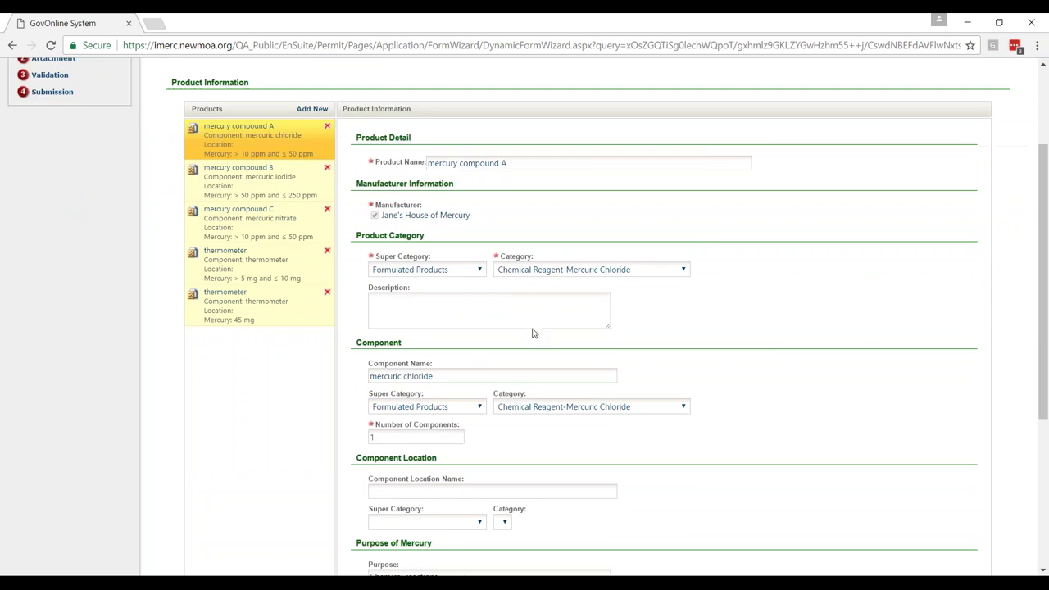
scroll(524, 287, "up", 2)
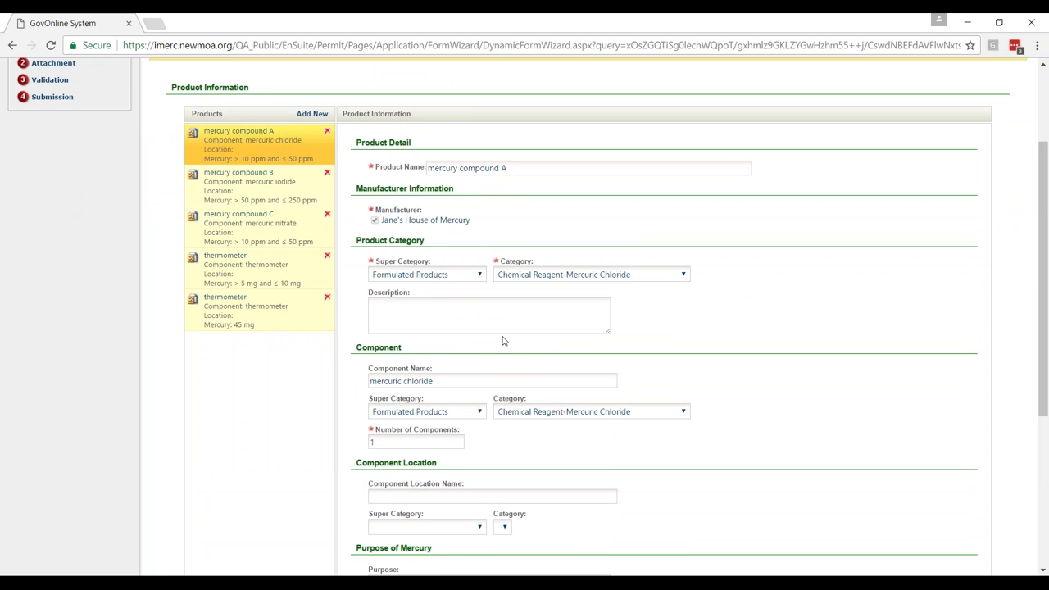
scroll(540, 341, "down", 4)
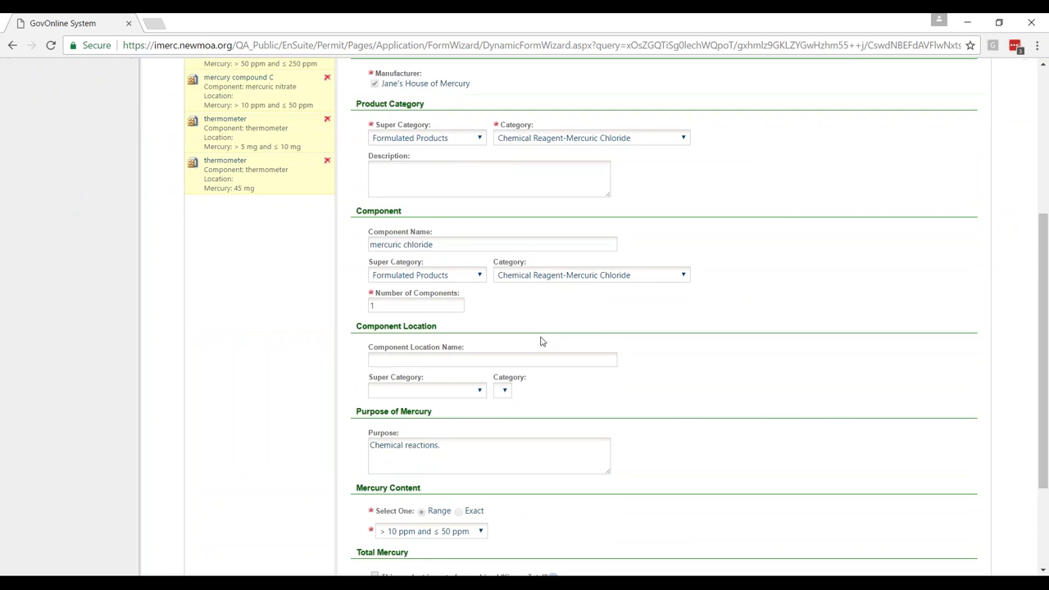
left_click(495, 456)
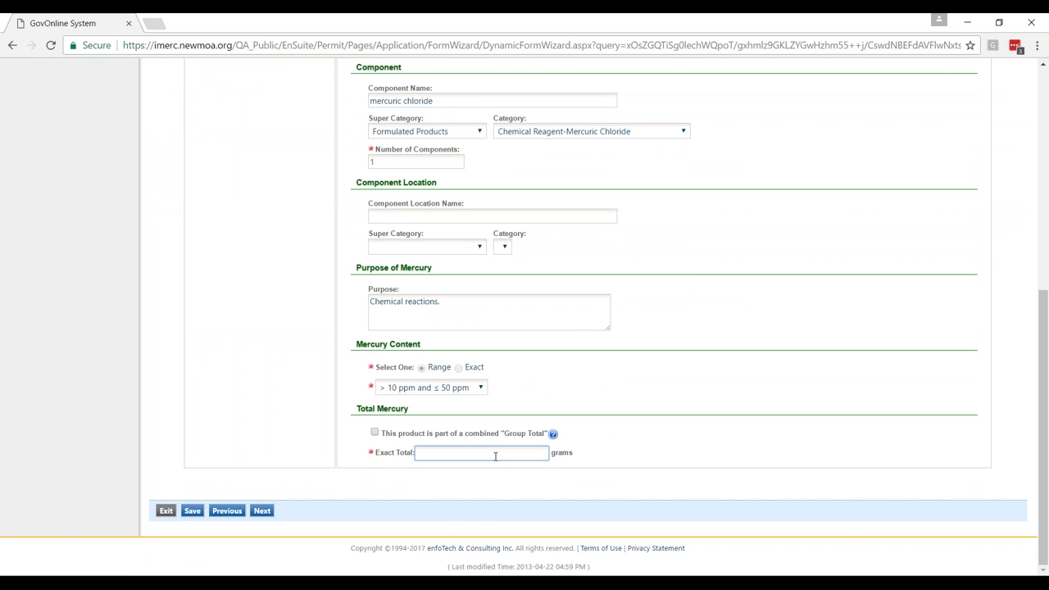
type("90.8")
left_click(263, 513)
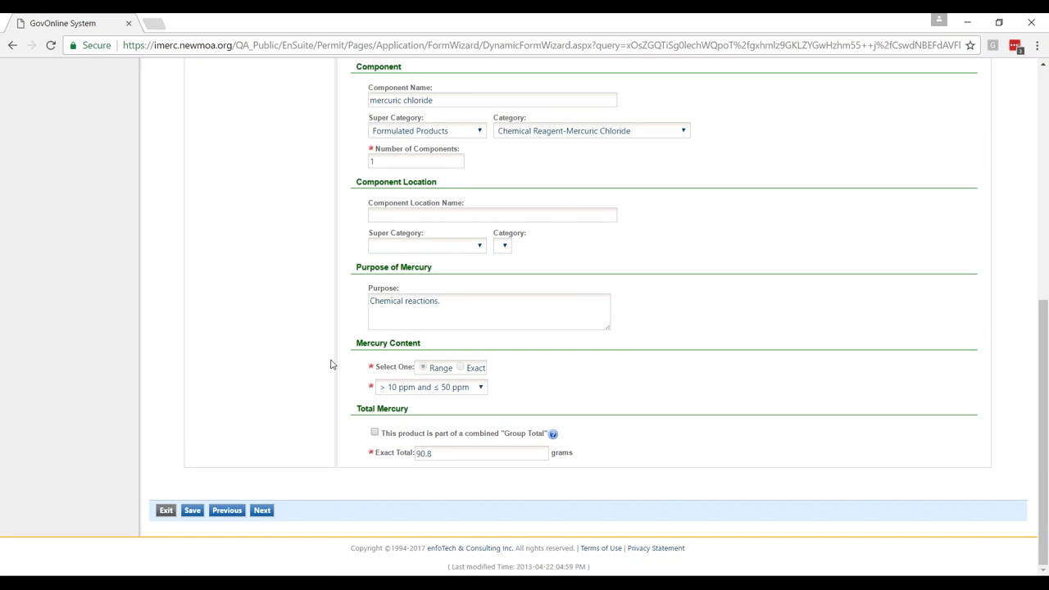
scroll(333, 363, "up", 2)
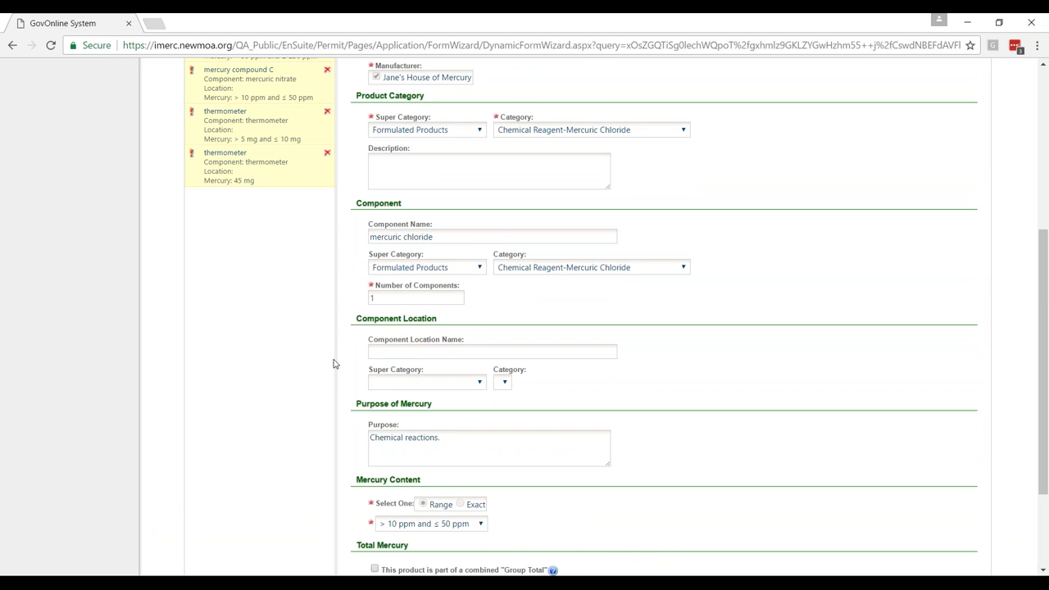
scroll(333, 363, "up", 3)
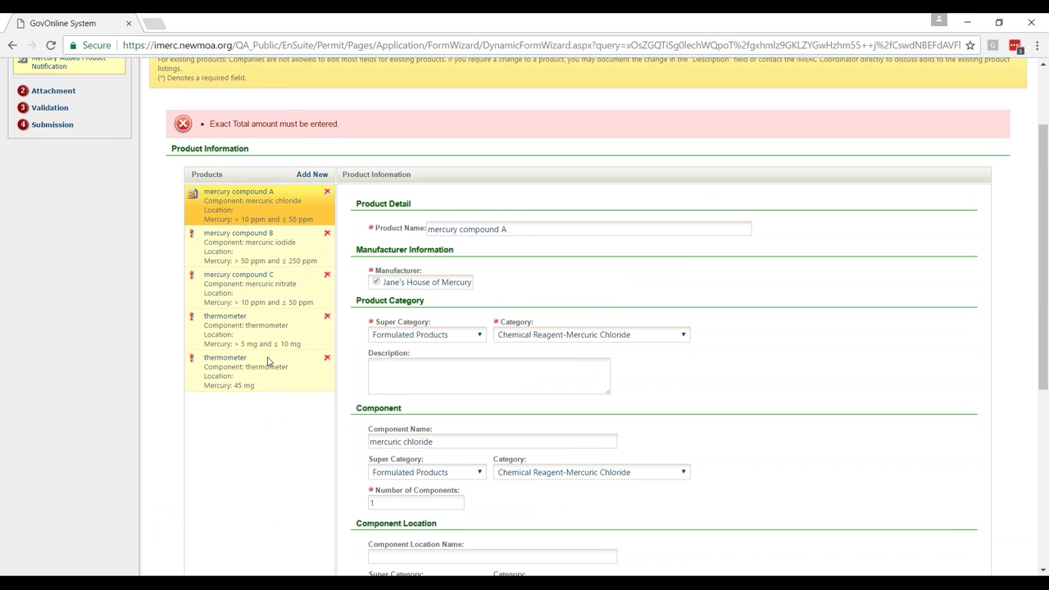
Step: Enter Exact Totals of 11.2 for mercury compound B and 0.90 for compound C
left_click(244, 236)
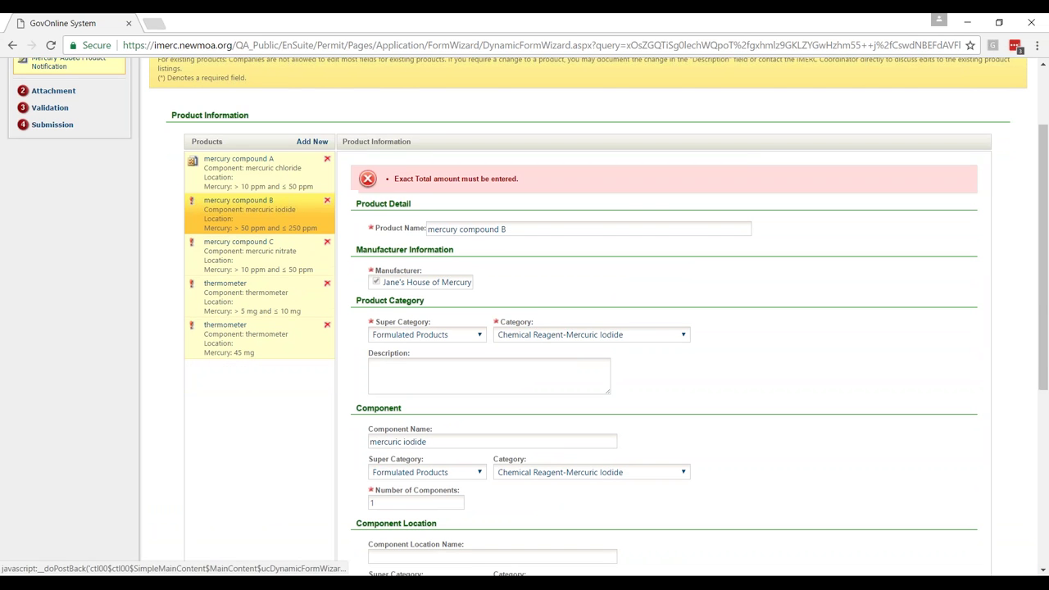
scroll(493, 436, "down", 4)
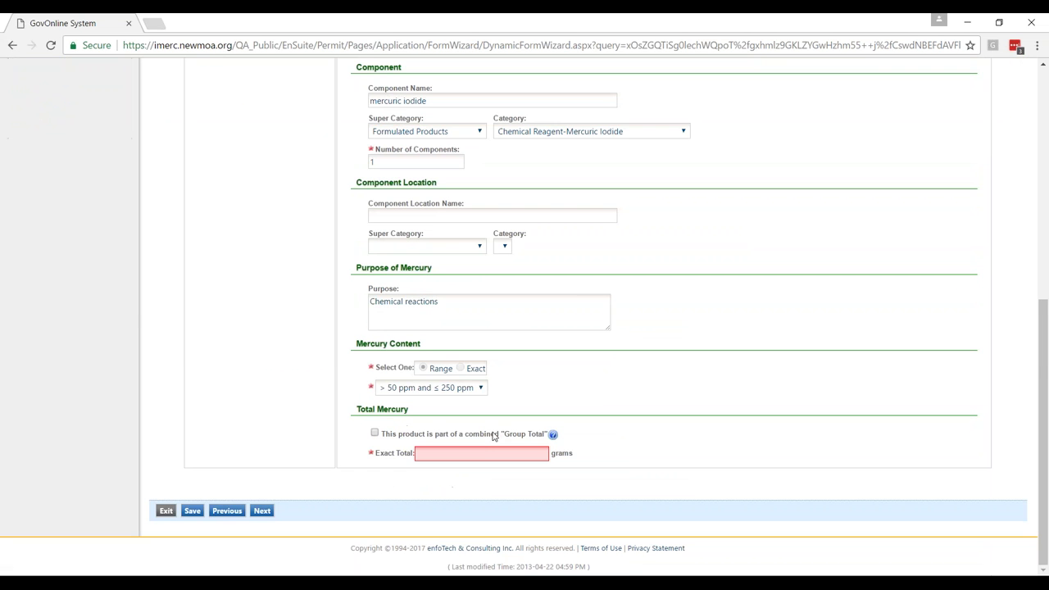
left_click(481, 451)
type("11")
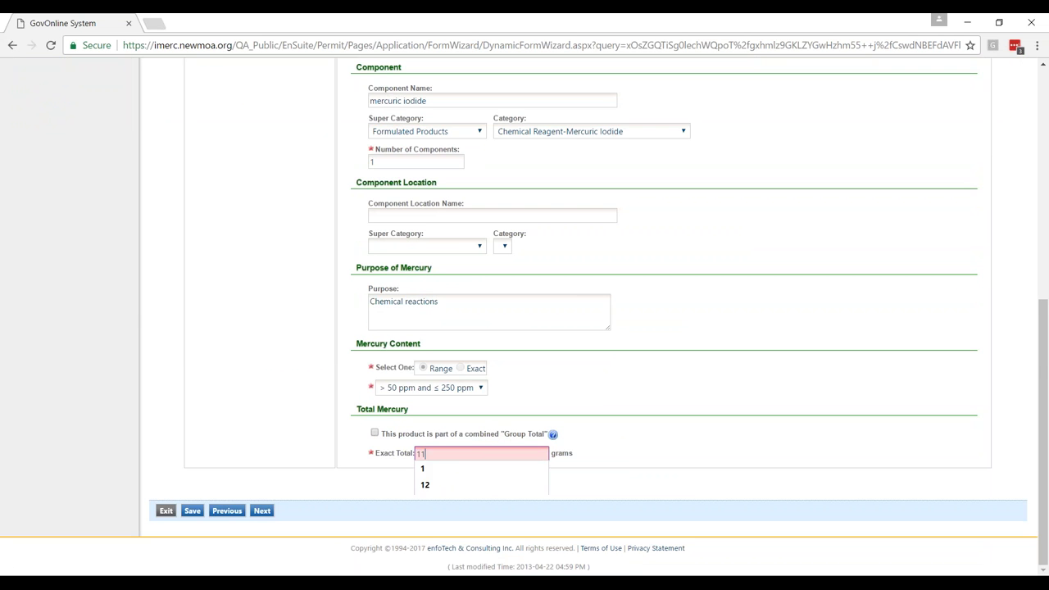
type(".2")
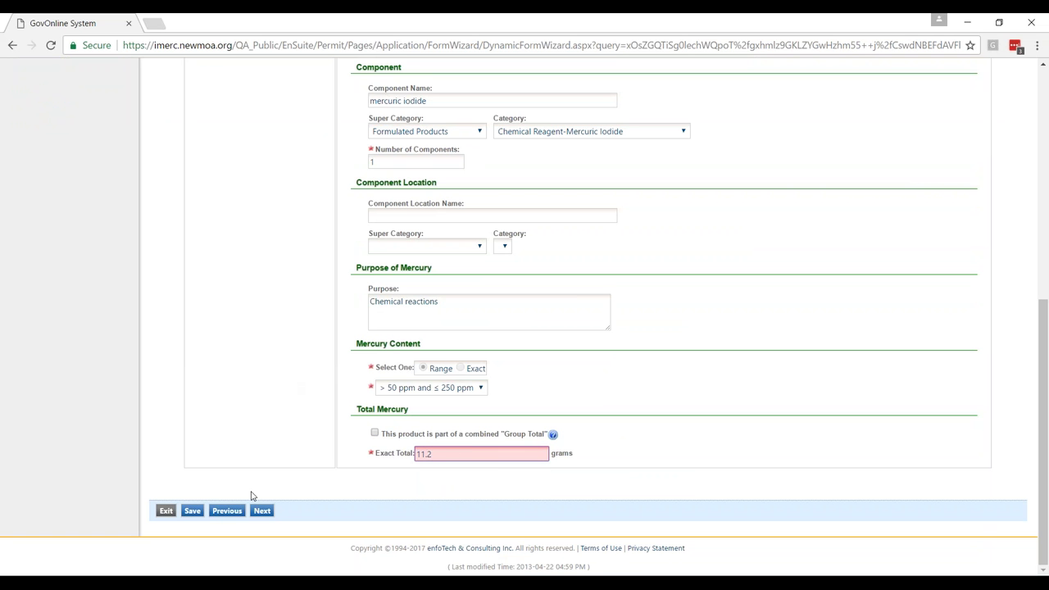
scroll(300, 369, "up", 5)
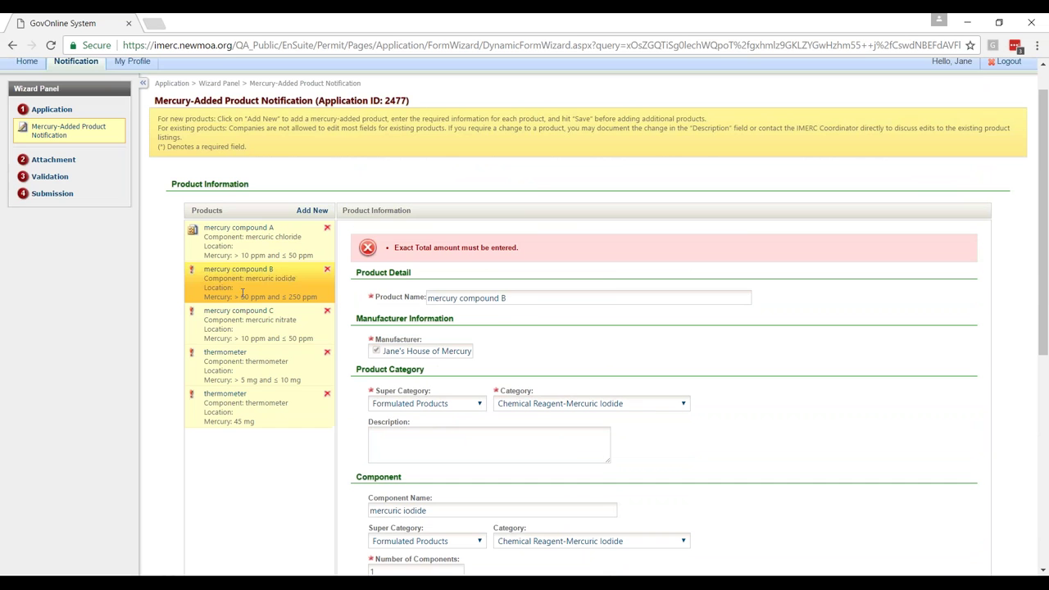
left_click(238, 312)
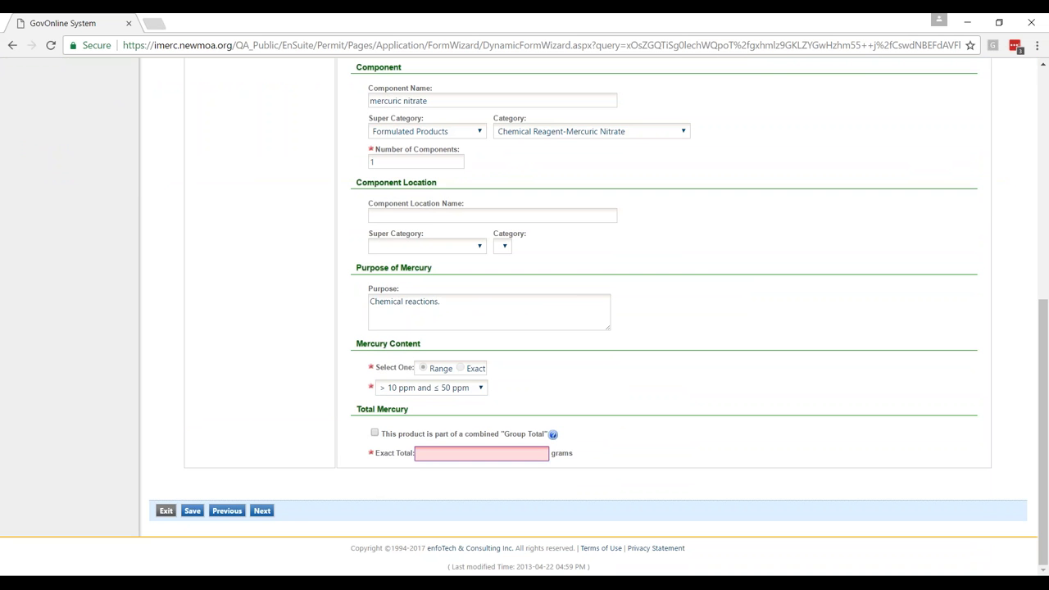
type("0.9")
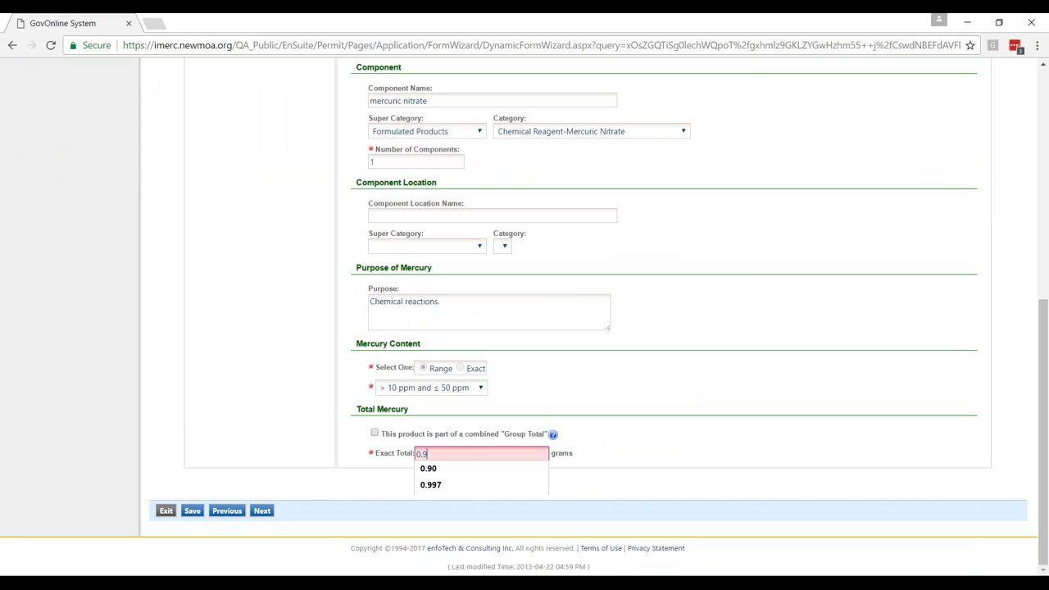
left_click(428, 468)
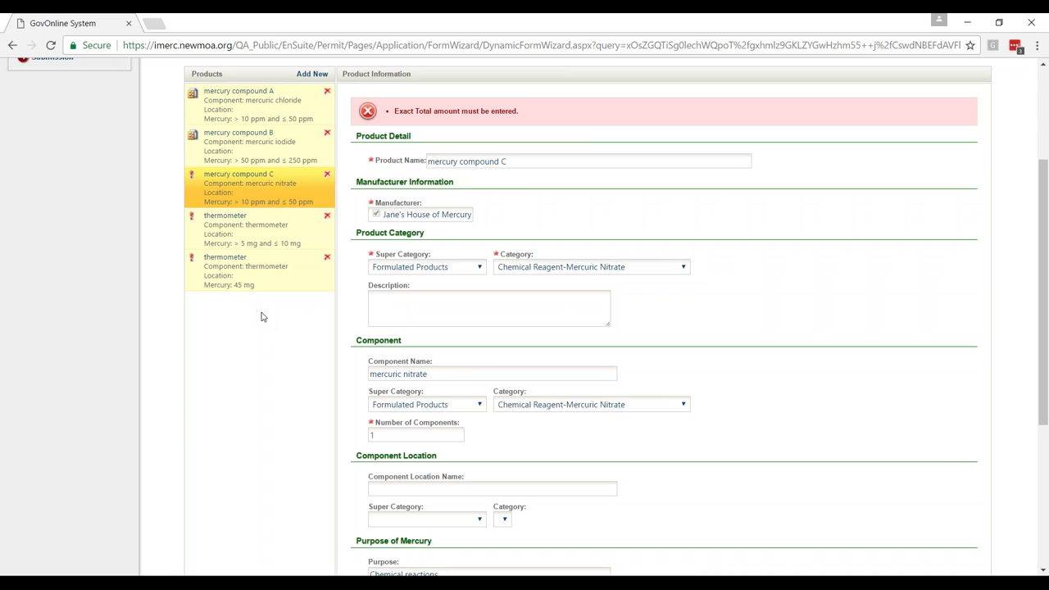
Step: Open and review the 5–10 mg thermometer product's details
left_click(230, 217)
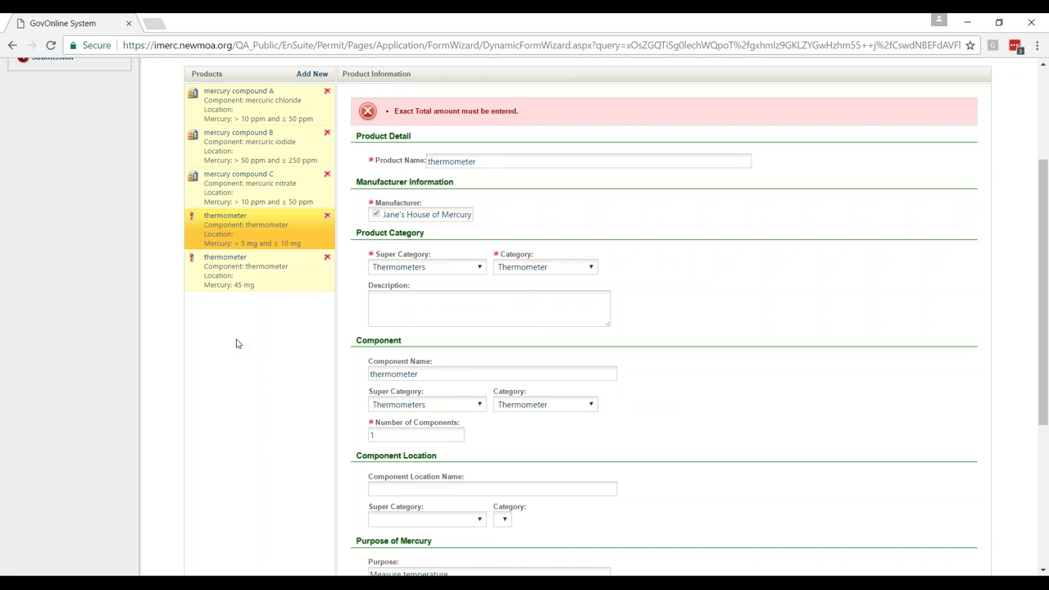
scroll(236, 343, "up", 2)
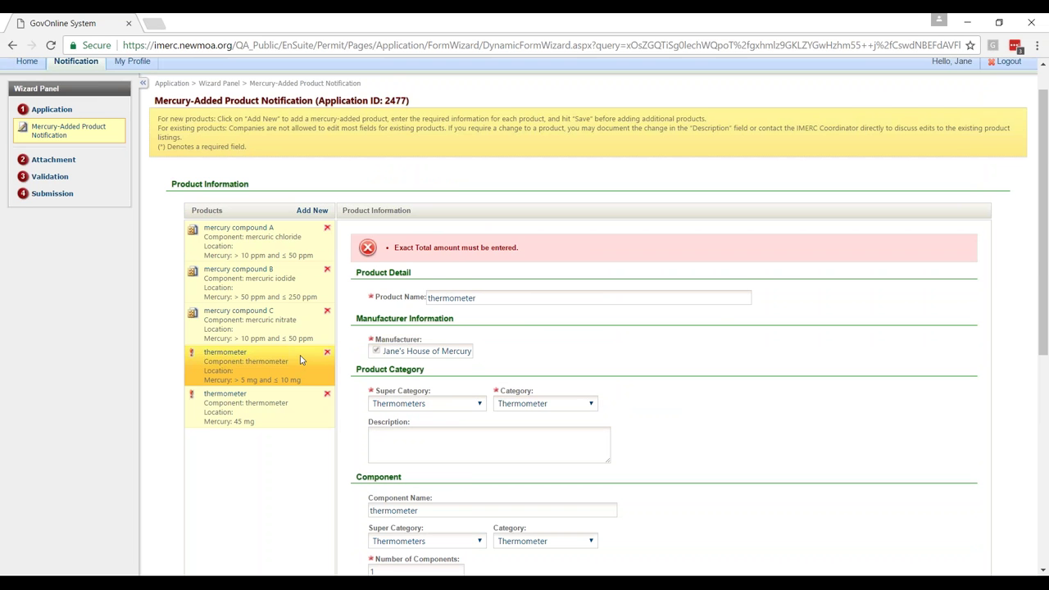
scroll(411, 487, "down", 4)
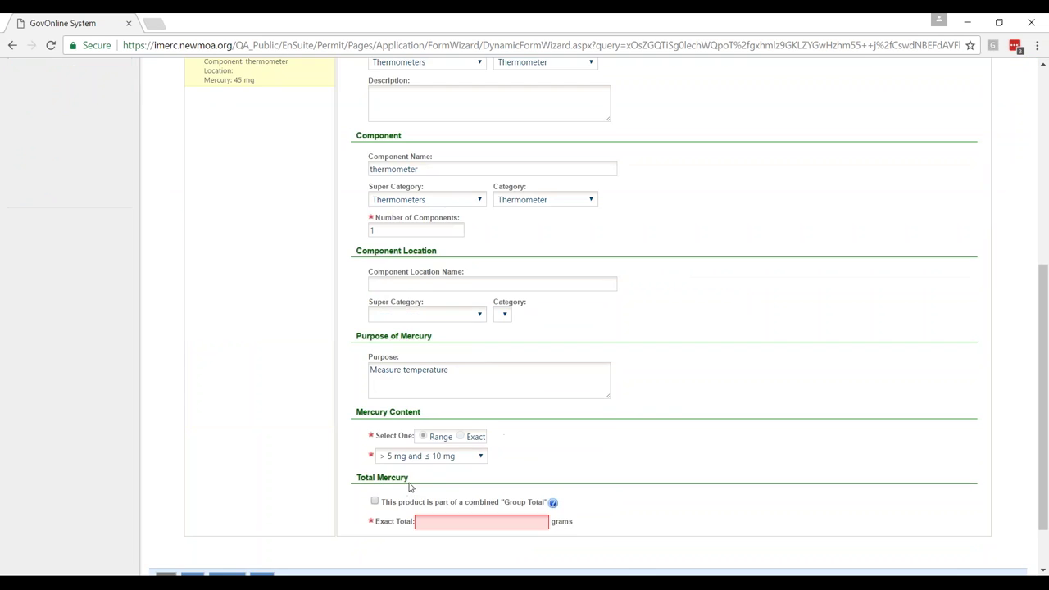
scroll(410, 487, "up", 2)
scroll(410, 487, "up", 1)
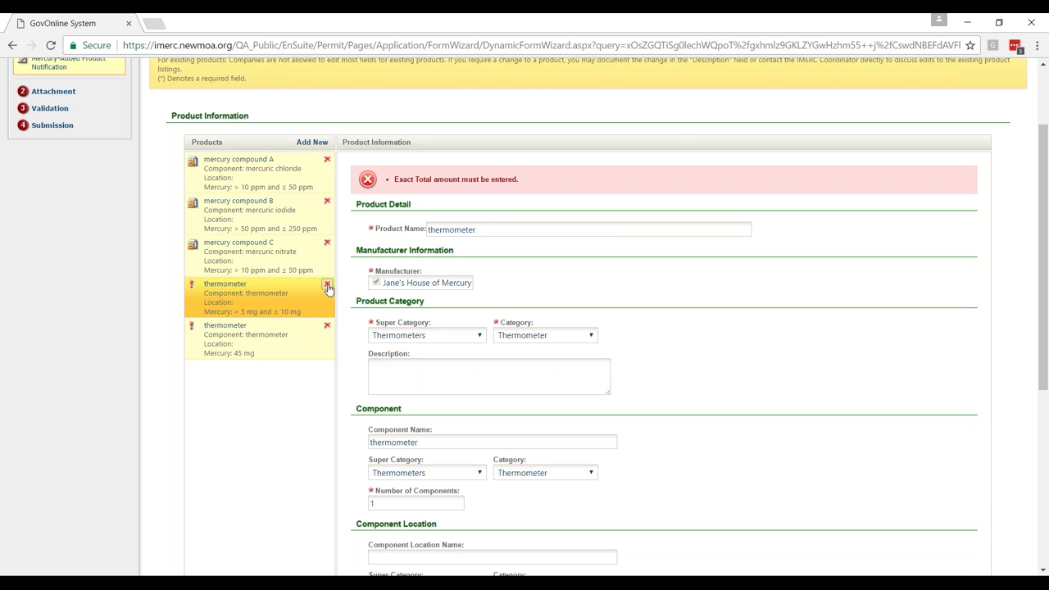
Step: Start phasing out the 5–10 mg thermometer with a phase-out date of 12/31/2014
left_click(326, 285)
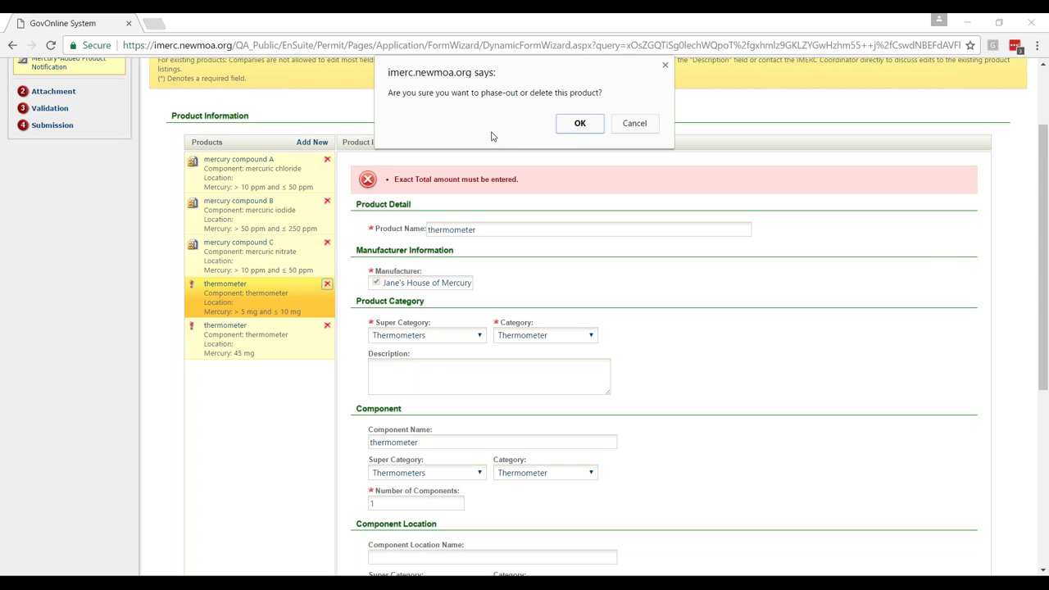
left_click(577, 128)
left_click(421, 292)
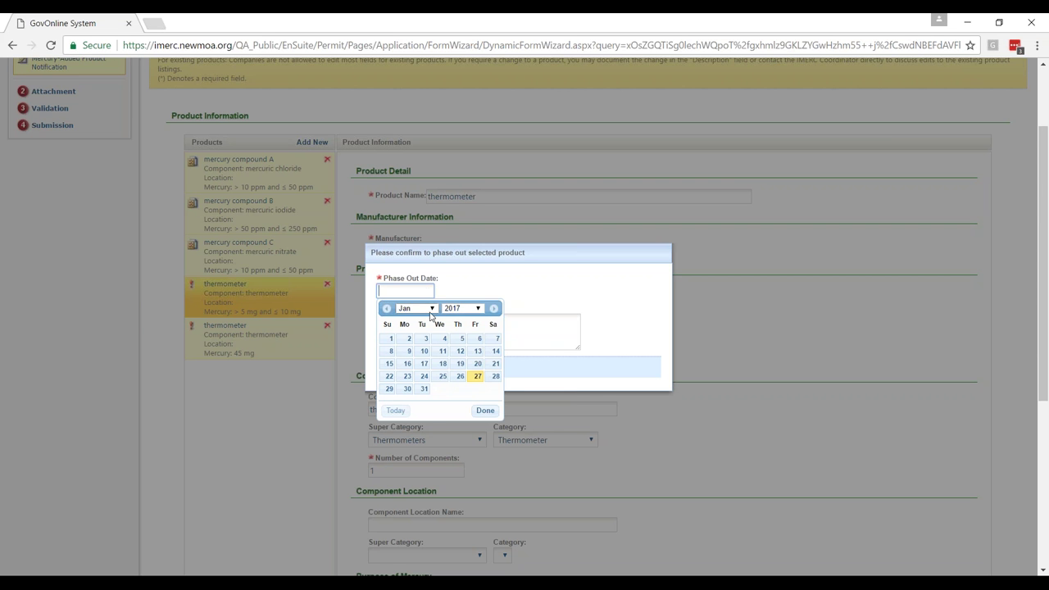
left_click(431, 310)
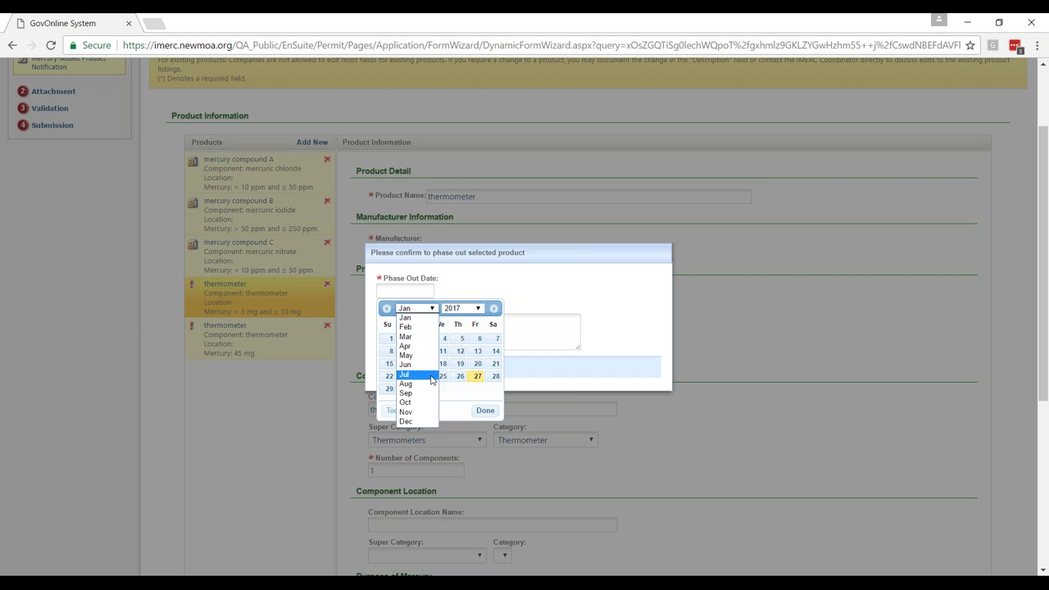
left_click(426, 420)
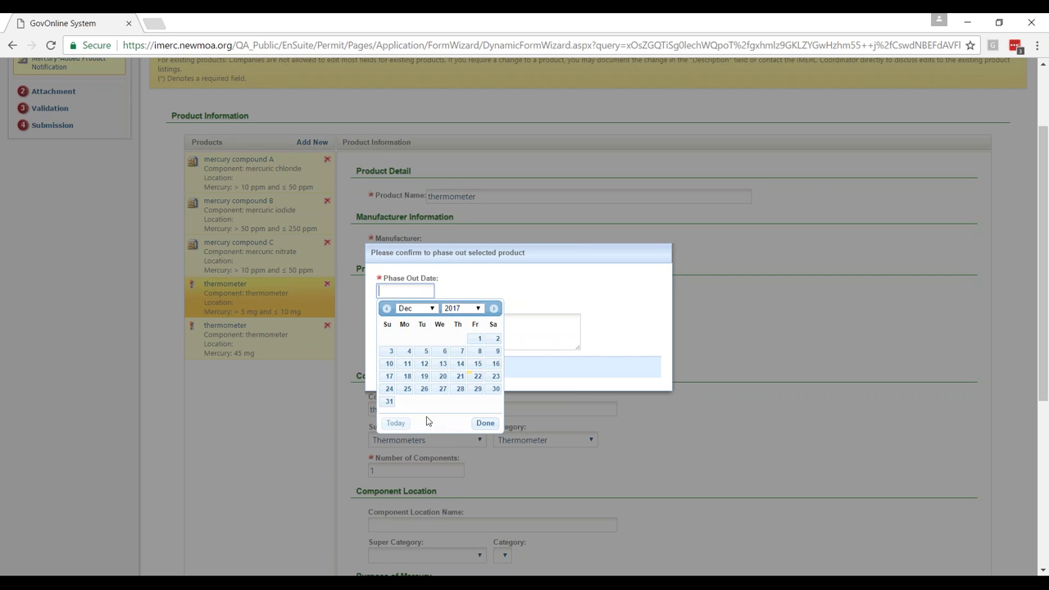
left_click(477, 308)
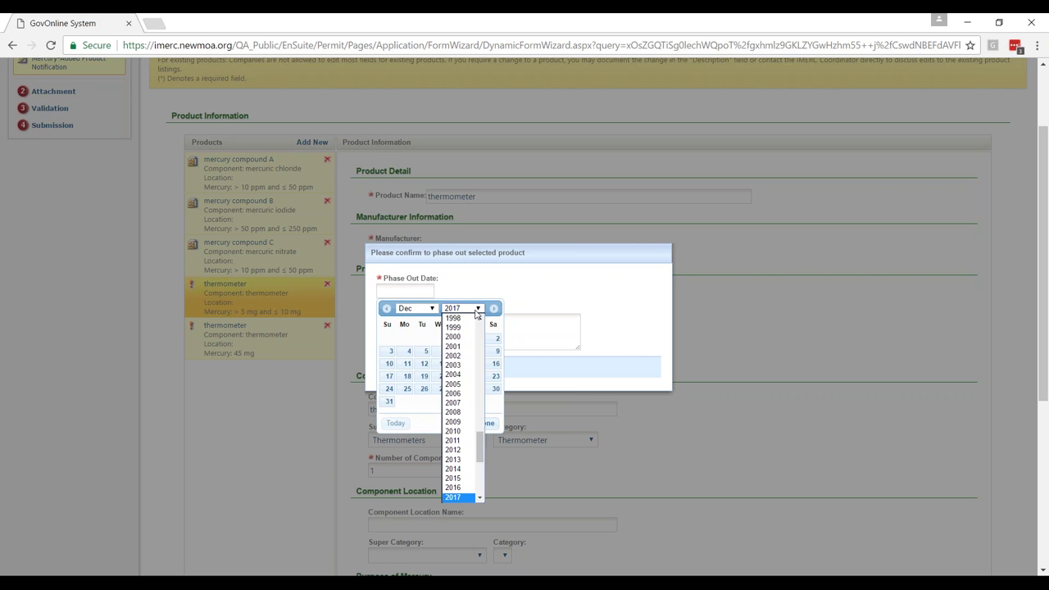
left_click(464, 469)
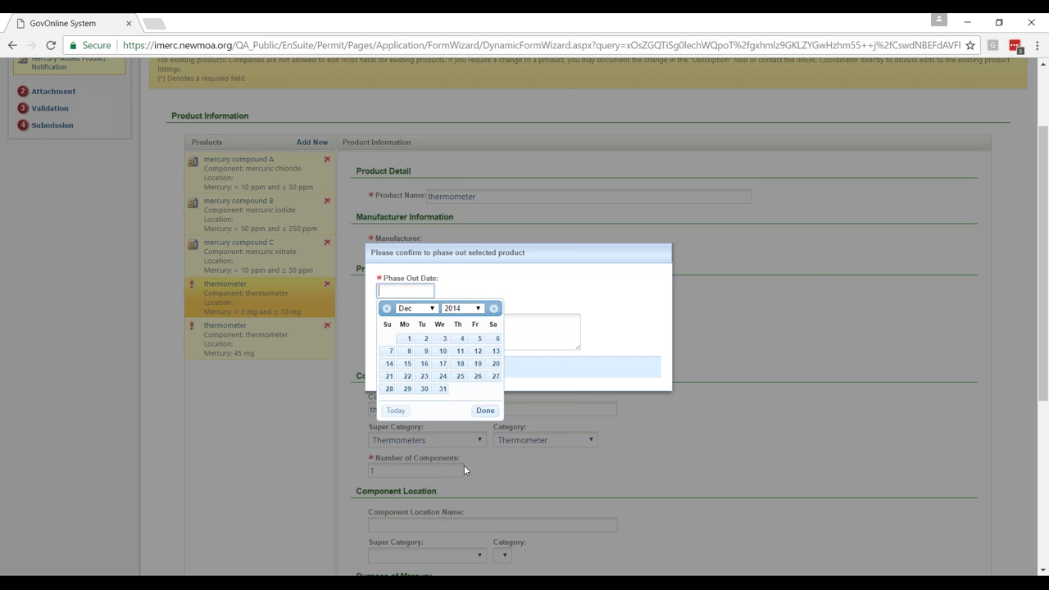
left_click(442, 389)
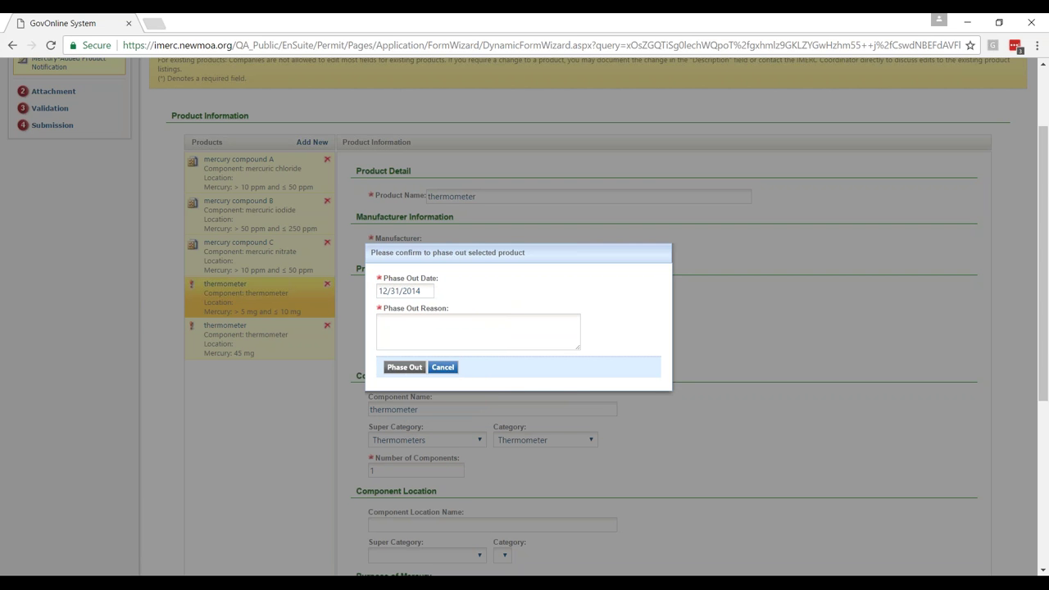
Step: Give the reason 'Discontinued the product line' and complete the phase-out
left_click(440, 328)
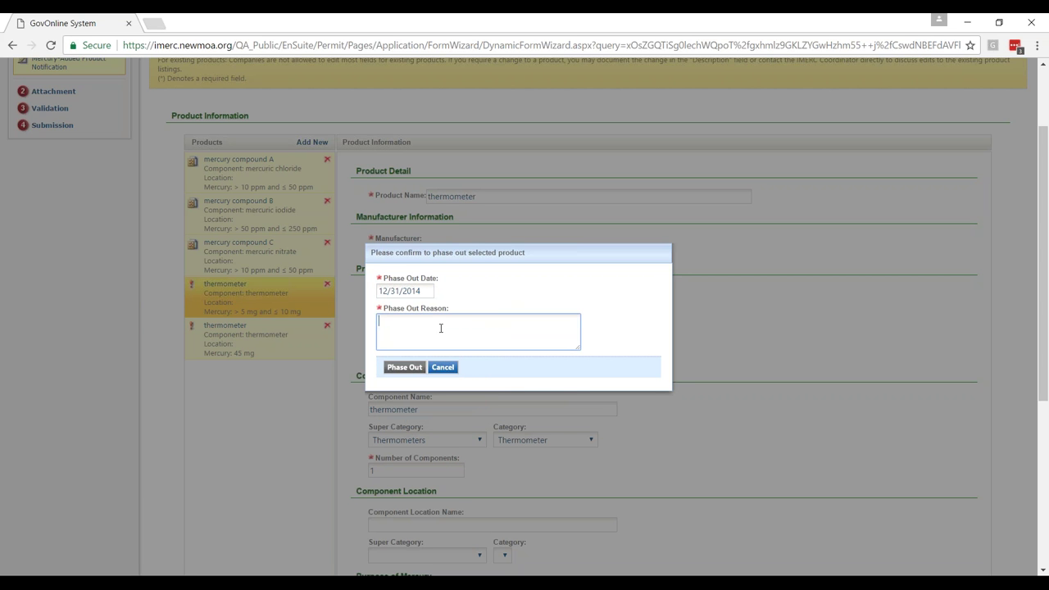
type("Discontinued the product line")
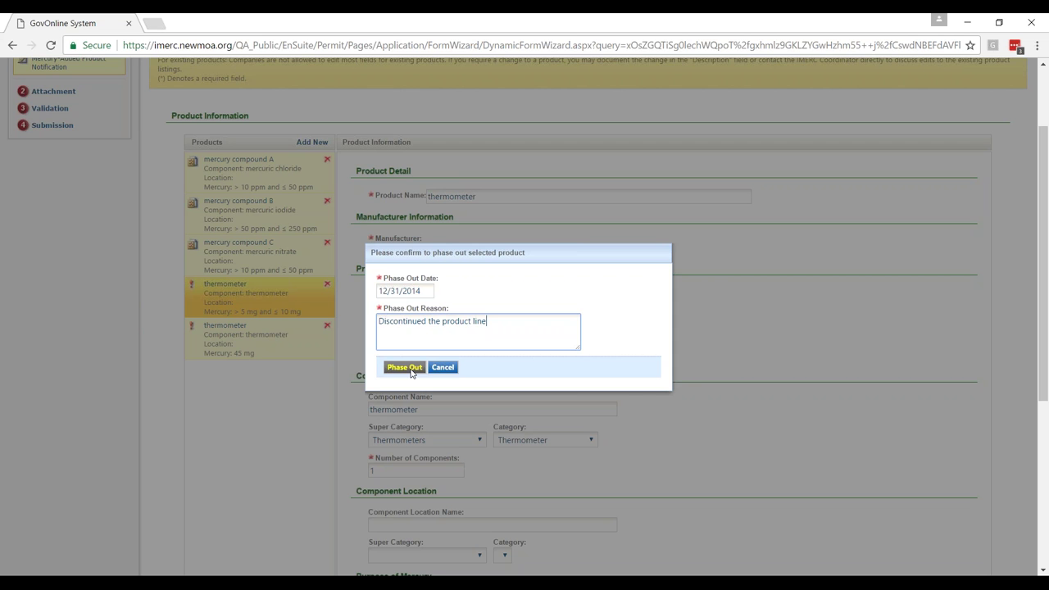
left_click(411, 371)
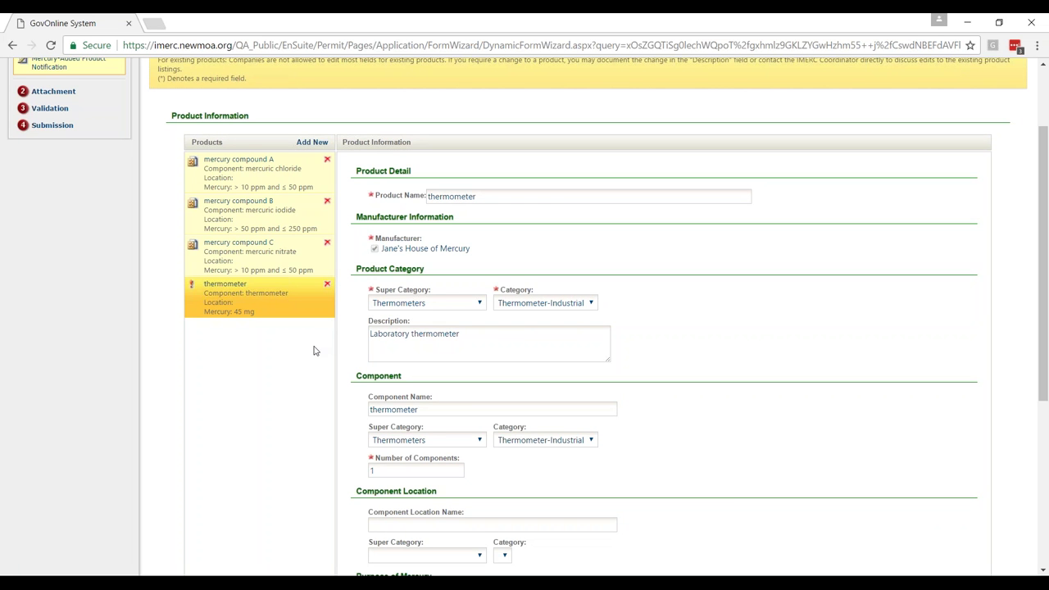
Step: Set the remaining thermometer's Exact Total to 0 and save the product information
scroll(313, 351, "down", 4)
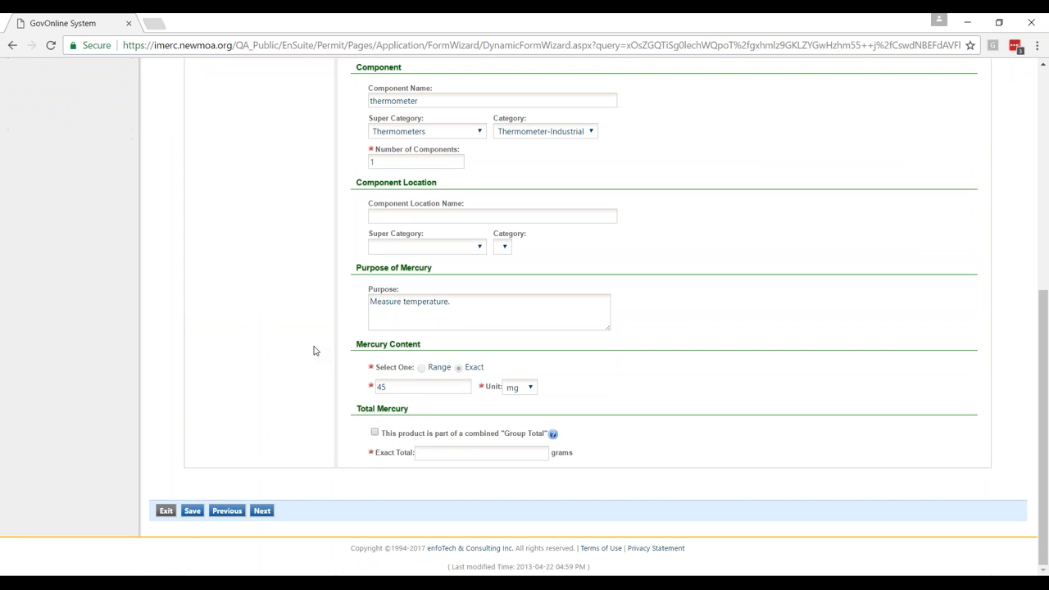
left_click(443, 453)
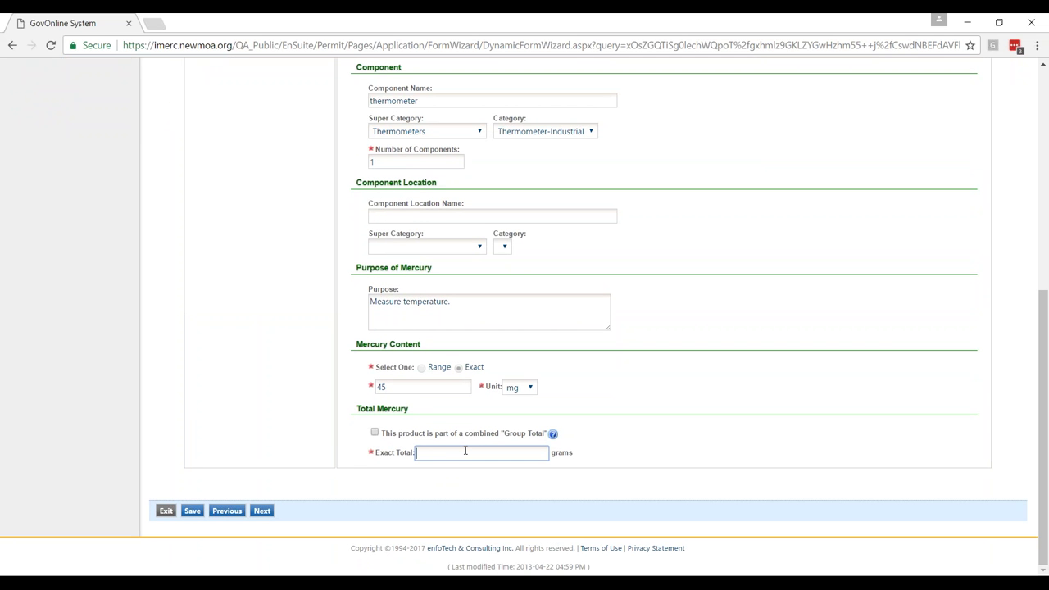
type("0")
left_click(628, 438)
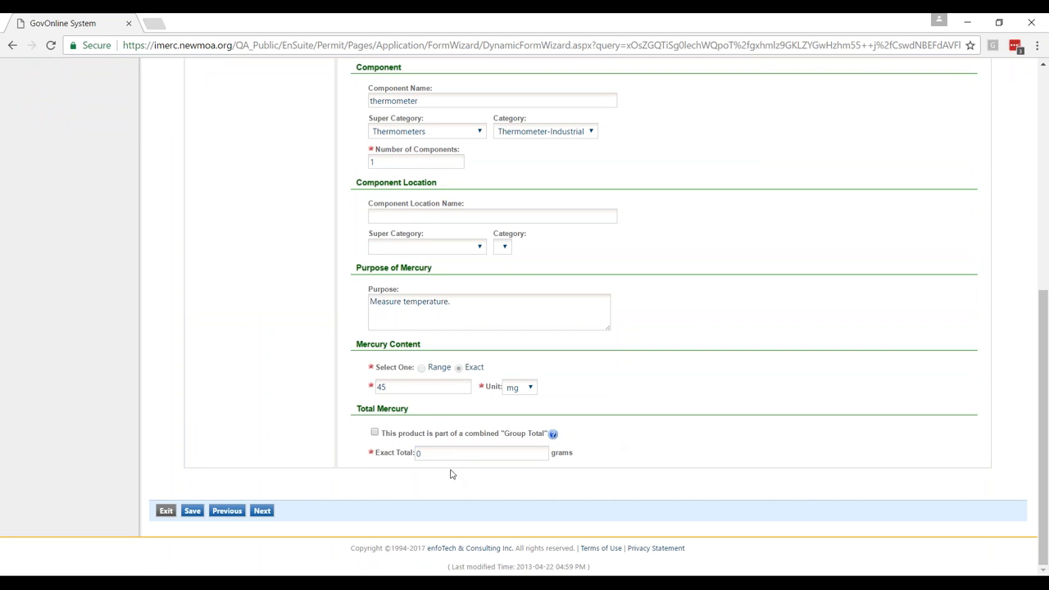
left_click(200, 512)
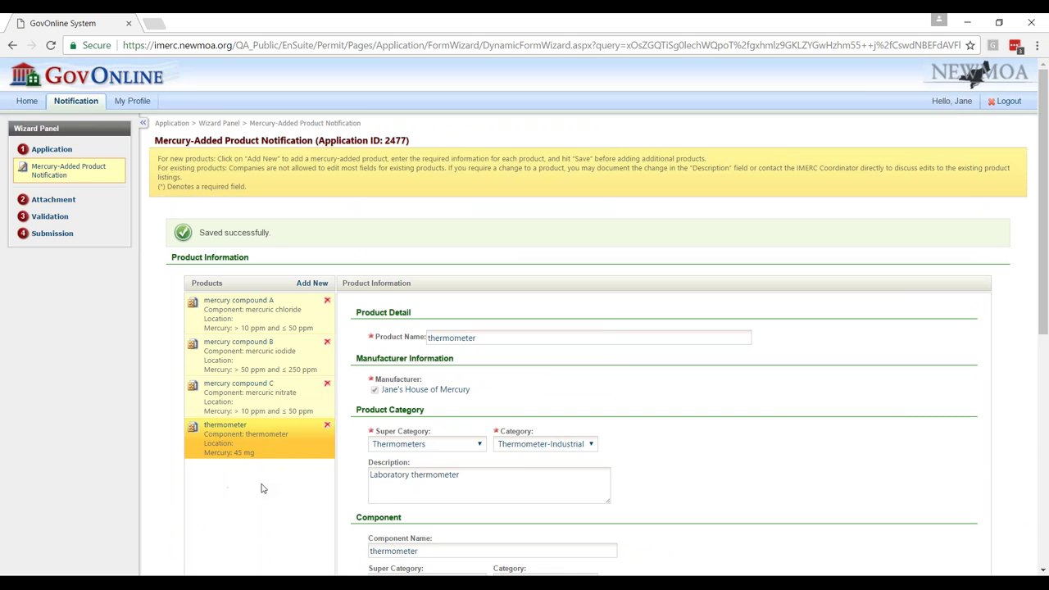
scroll(263, 489, "down", 5)
Step: Go to Labeling Information and toggle statements 1–3 off and back on
left_click(263, 510)
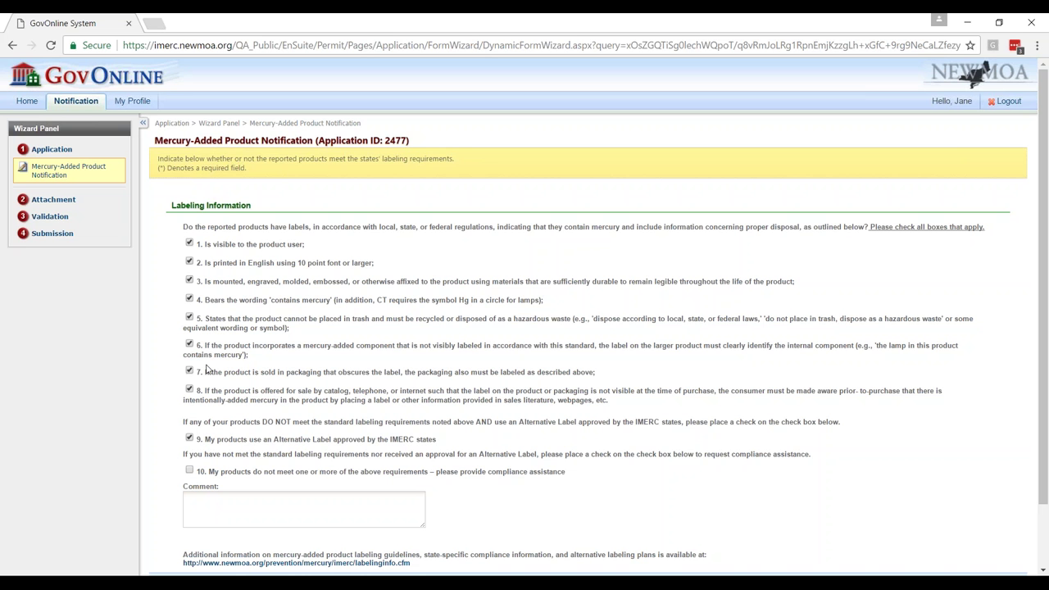
left_click(190, 244)
left_click(189, 262)
left_click(189, 280)
left_click(189, 244)
left_click(189, 262)
left_click(189, 280)
Step: Check item 10 requesting compliance assistance and continue to the Attachment step
left_click(189, 472)
left_click_drag(436, 474, 576, 470)
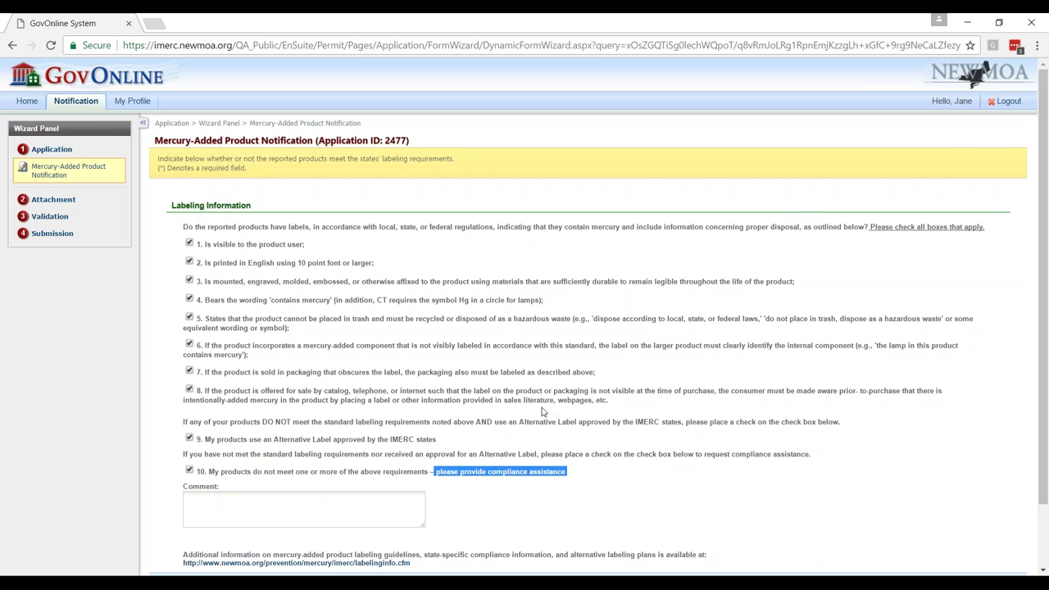
left_click(443, 386)
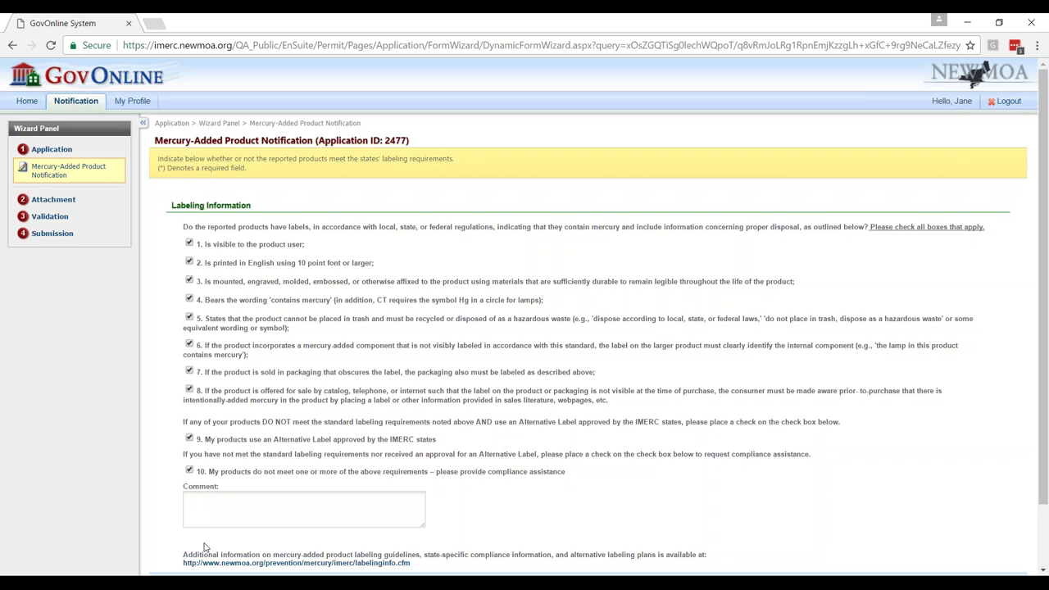
left_click(217, 505)
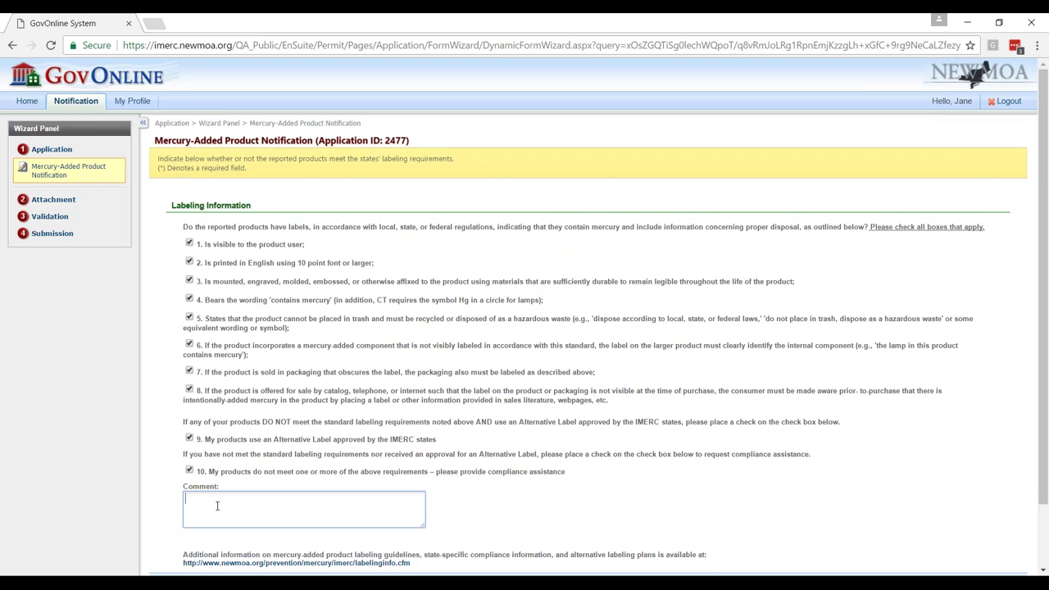
scroll(217, 505, "down", 1)
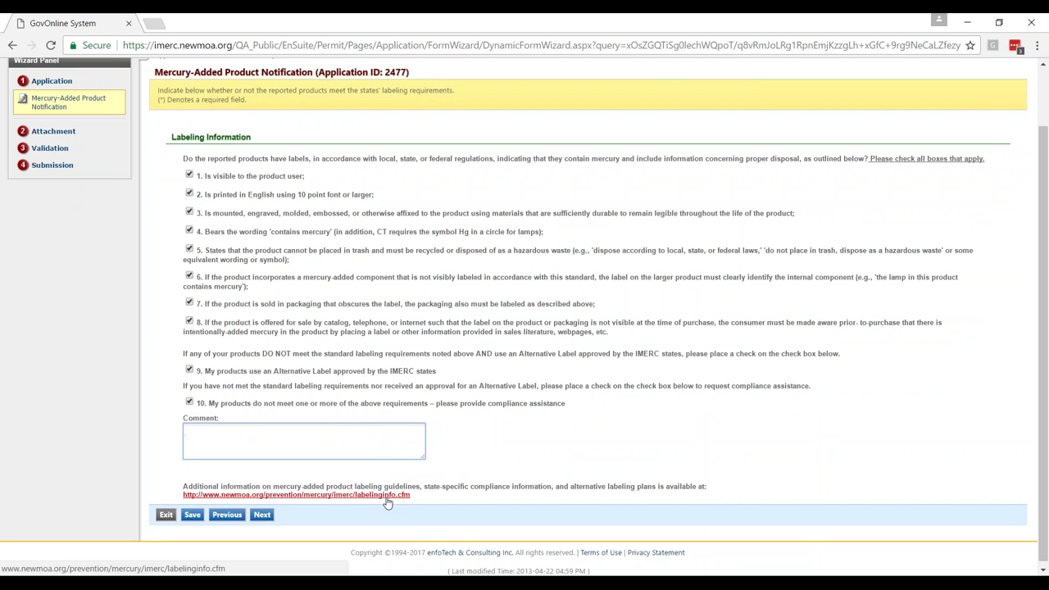
left_click(262, 514)
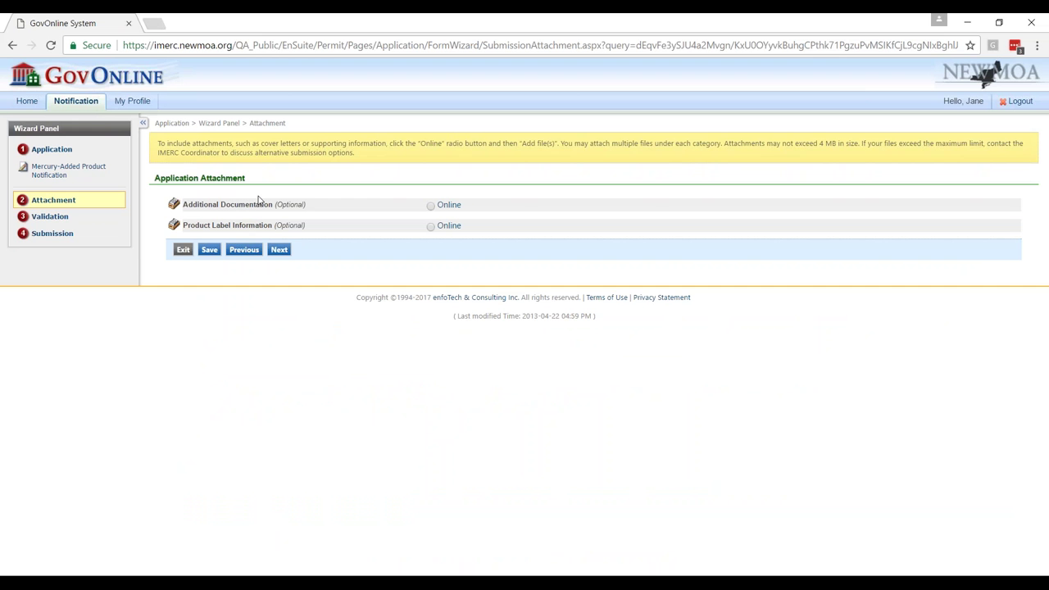
Step: Attach ManagementCertification.pdf as Additional Documentation, save it, and continue to Validation
left_click(429, 207)
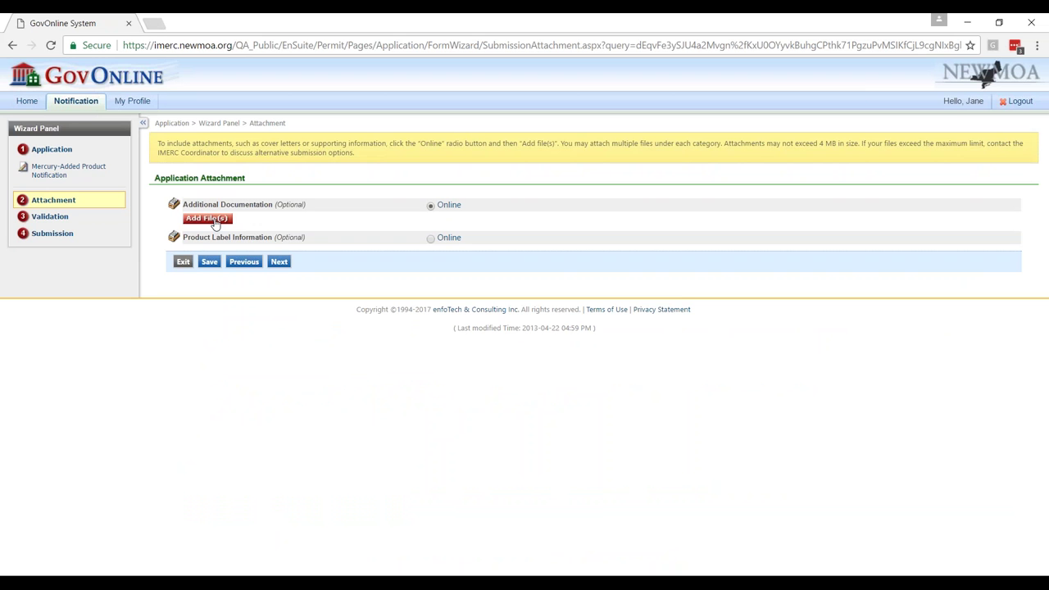
left_click(216, 221)
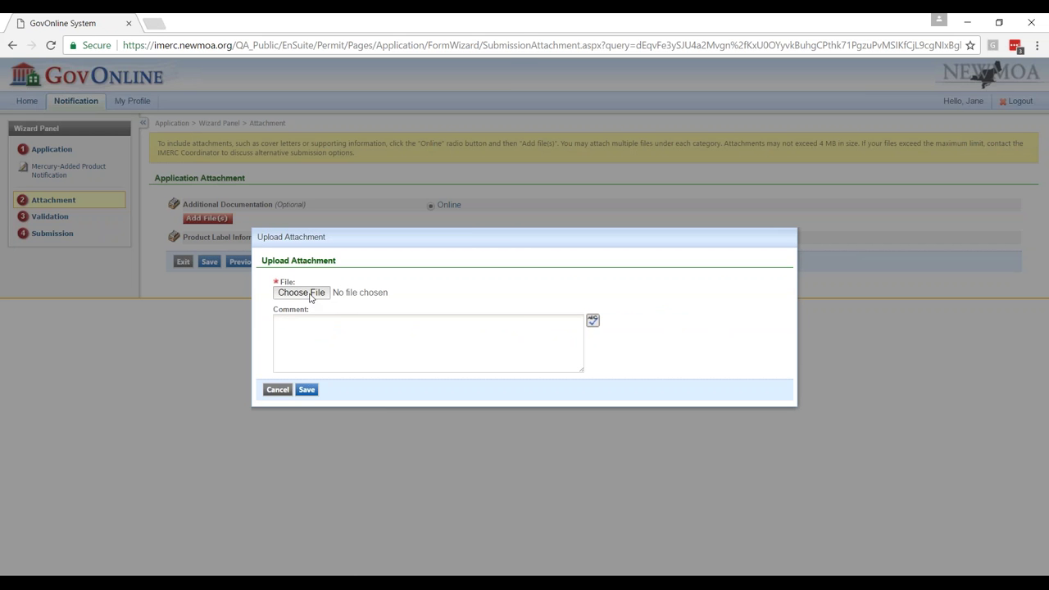
left_click(311, 295)
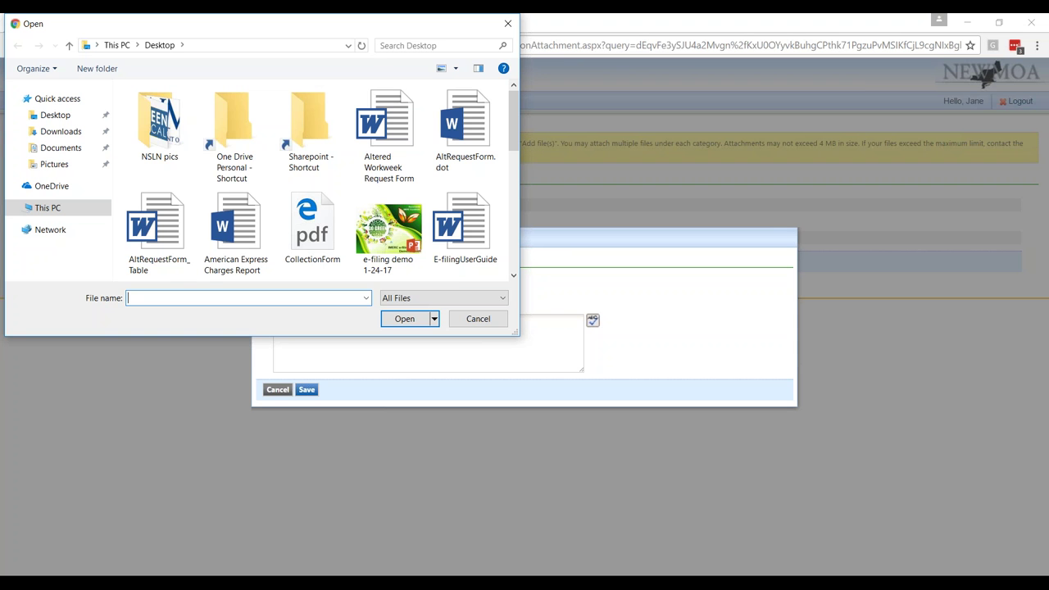
left_click_drag(511, 124, 512, 208)
left_click(326, 195)
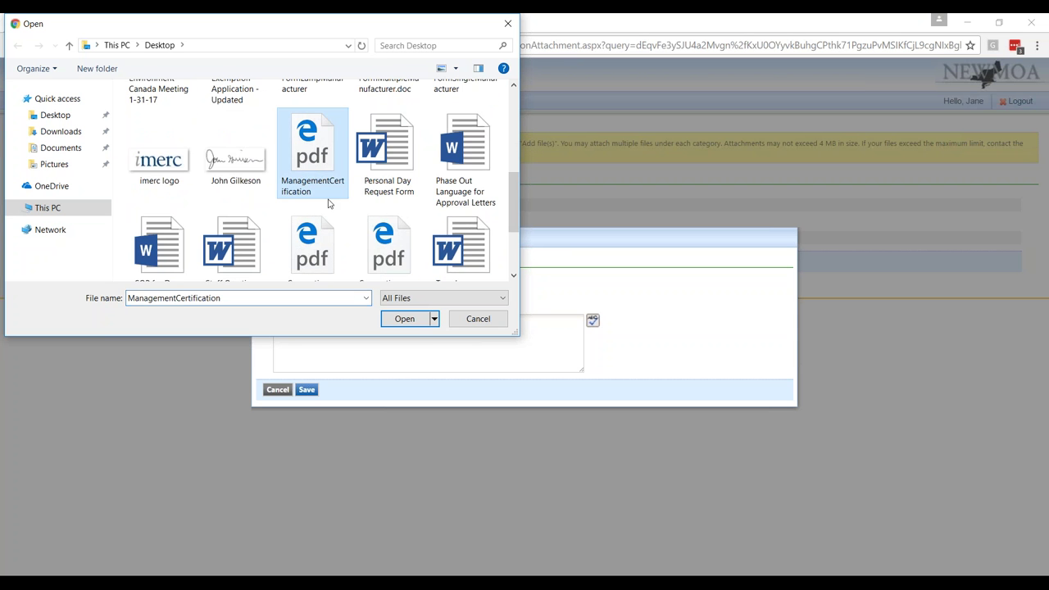
left_click(404, 323)
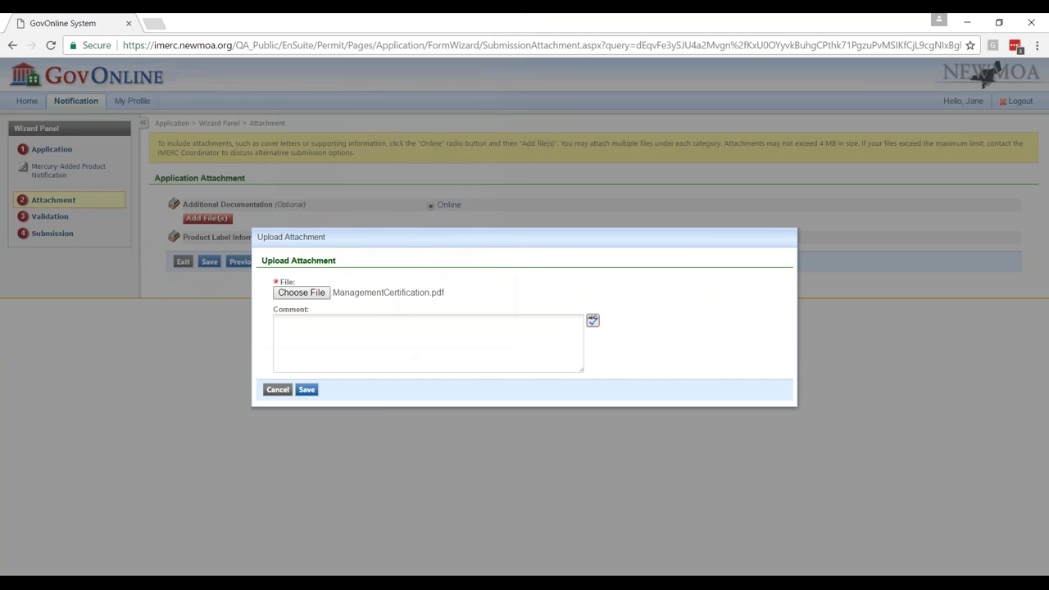
left_click(310, 392)
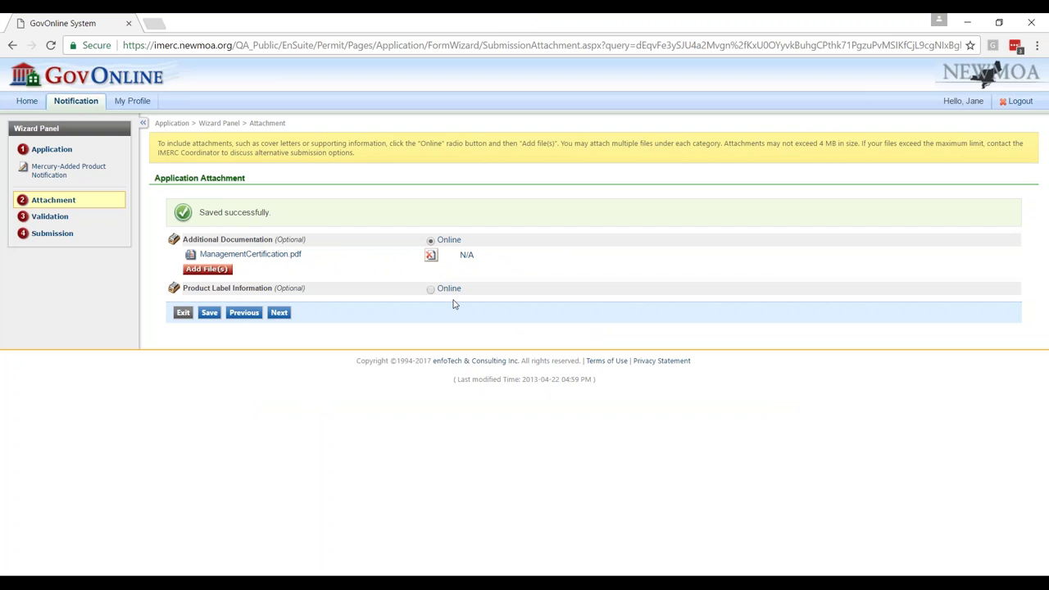
left_click(279, 313)
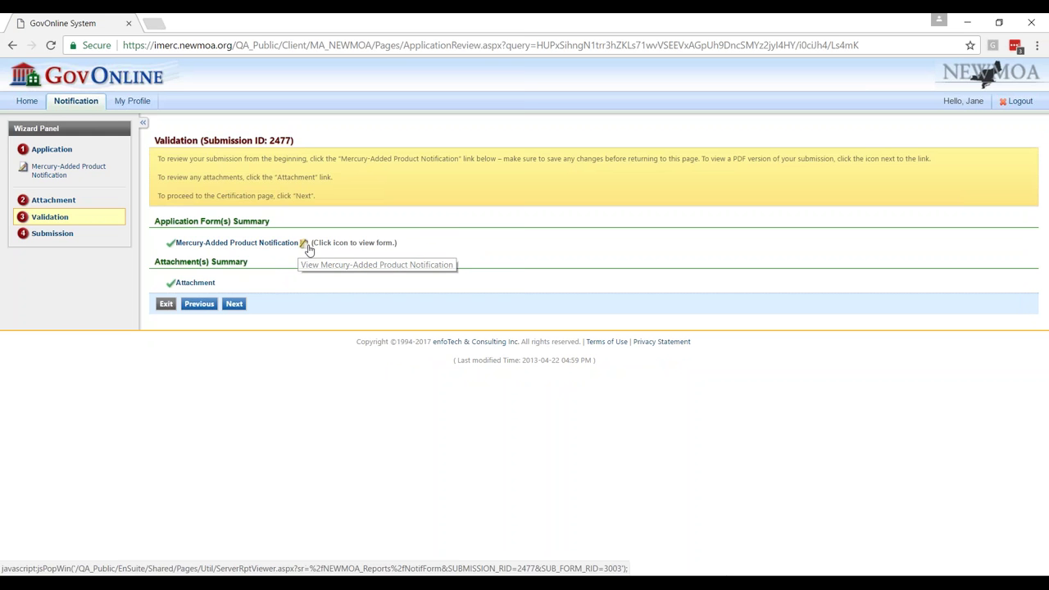
Step: Preview the Mercury-Added Product Notification form PDF, scroll through it, and close it
left_click(304, 243)
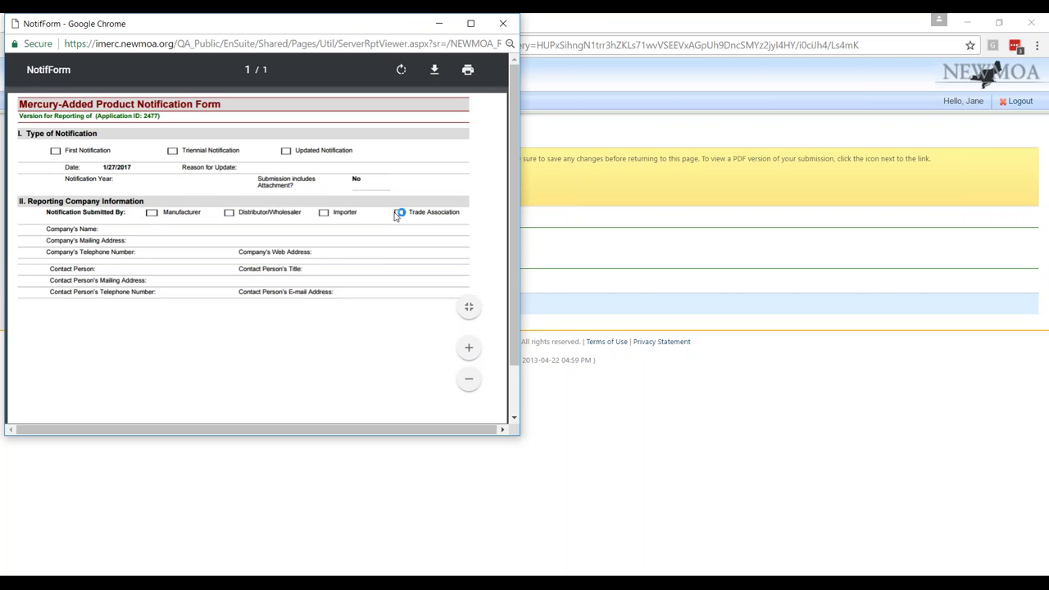
scroll(309, 262, "down", 1)
scroll(309, 262, "up", 1)
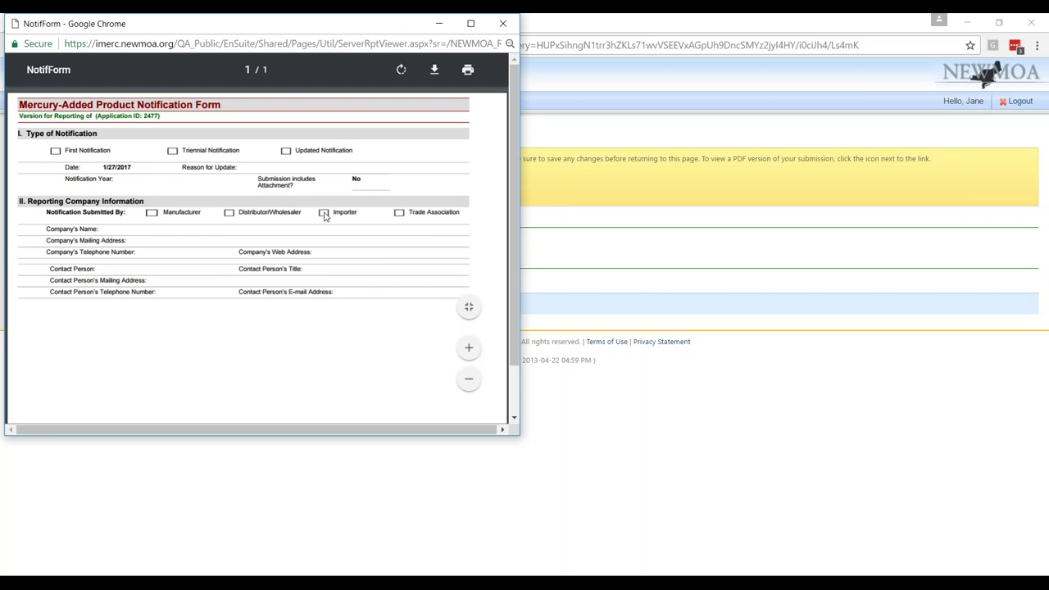
scroll(325, 277, "down", 1)
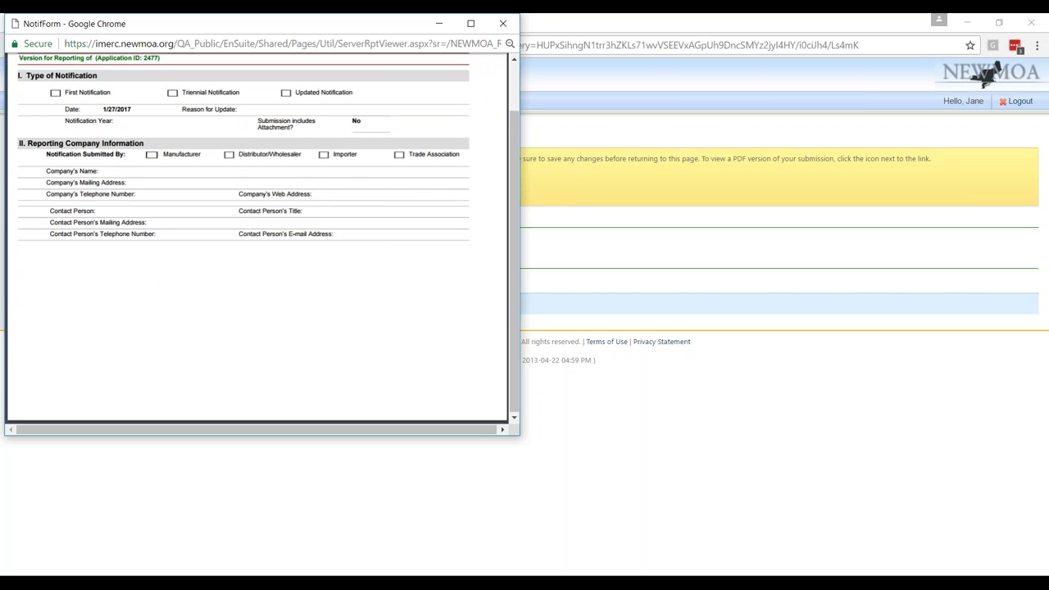
scroll(293, 319, "up", 1)
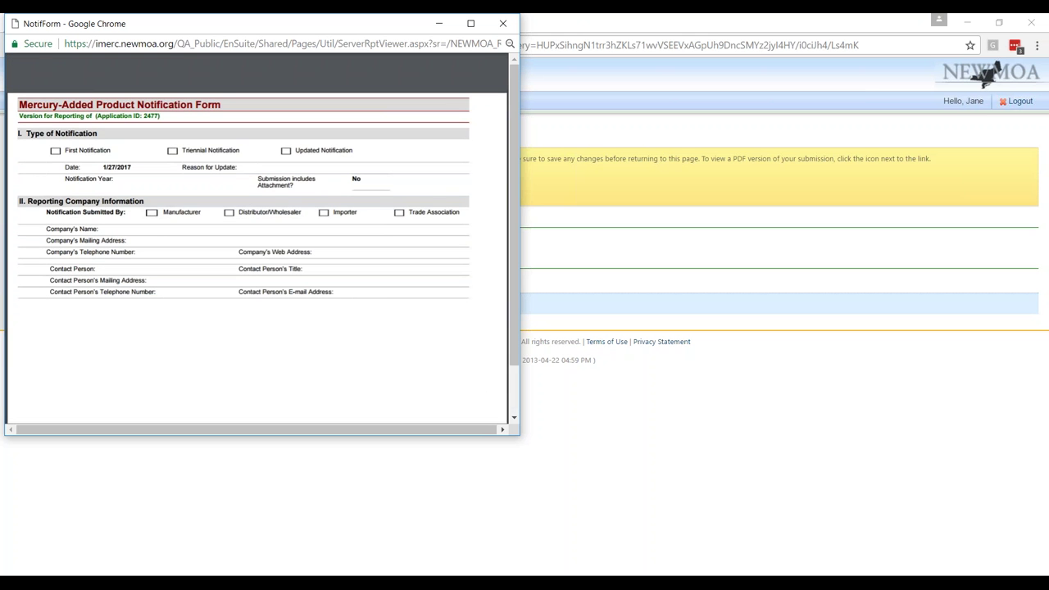
left_click(512, 26)
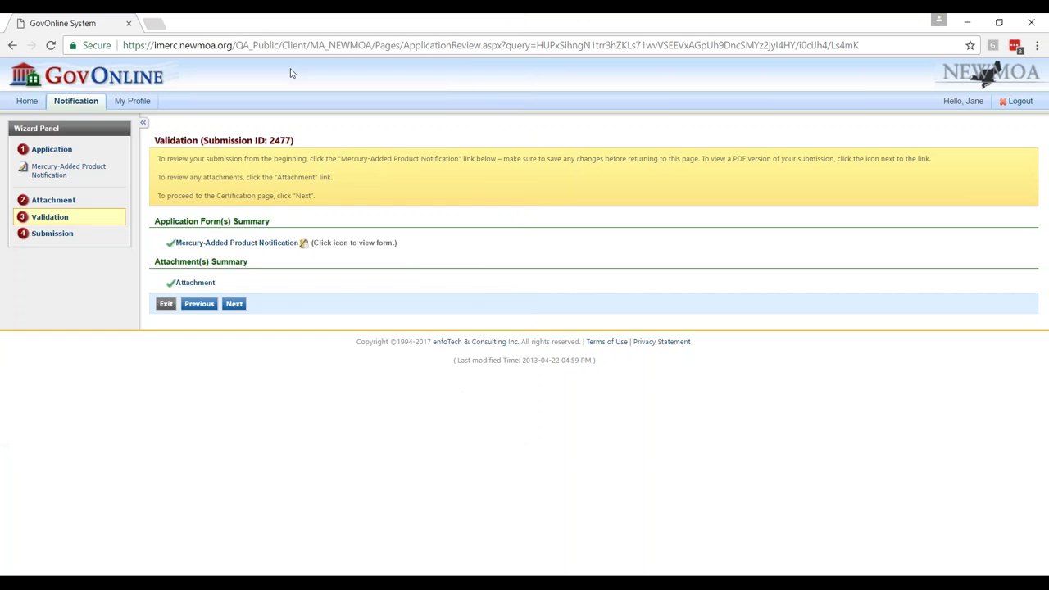
Step: Advance to Submit Application for 2477, tick Certification of Submission, and minimize Chrome
left_click(235, 309)
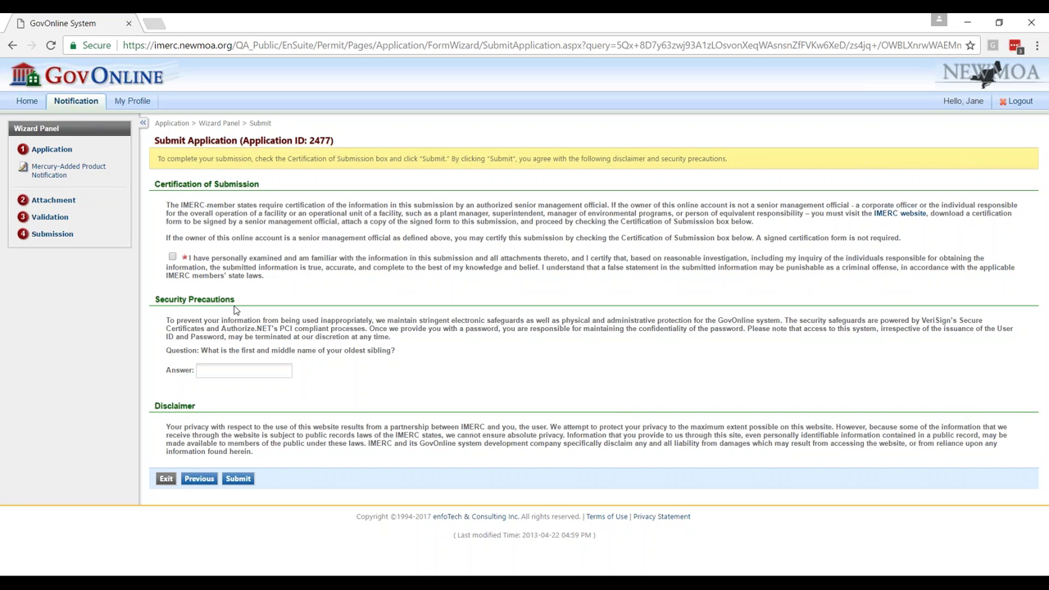
left_click(173, 258)
left_click(207, 371)
mouse_move(321, 583)
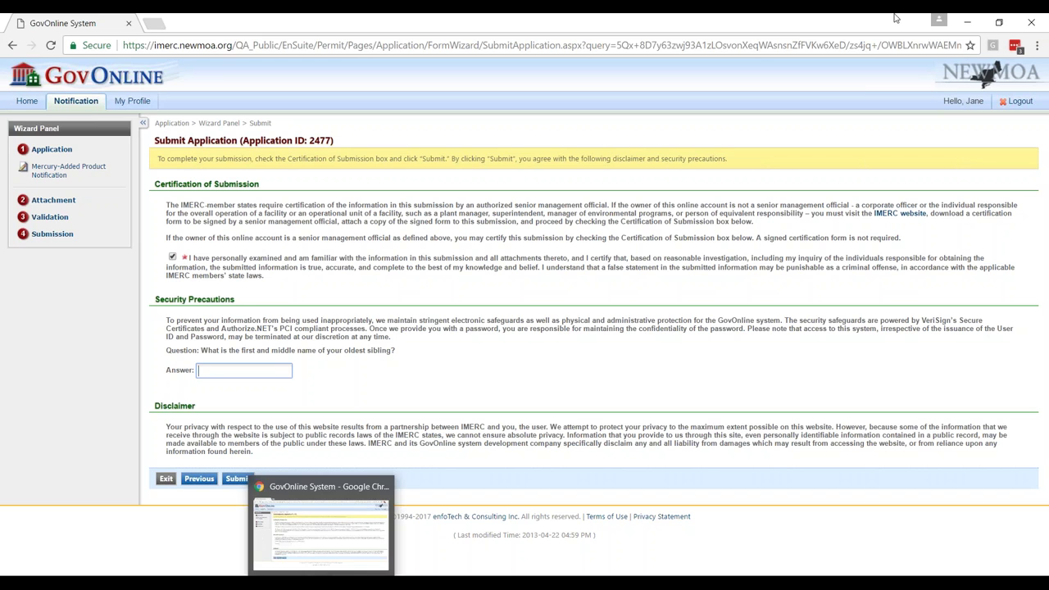
left_click(970, 19)
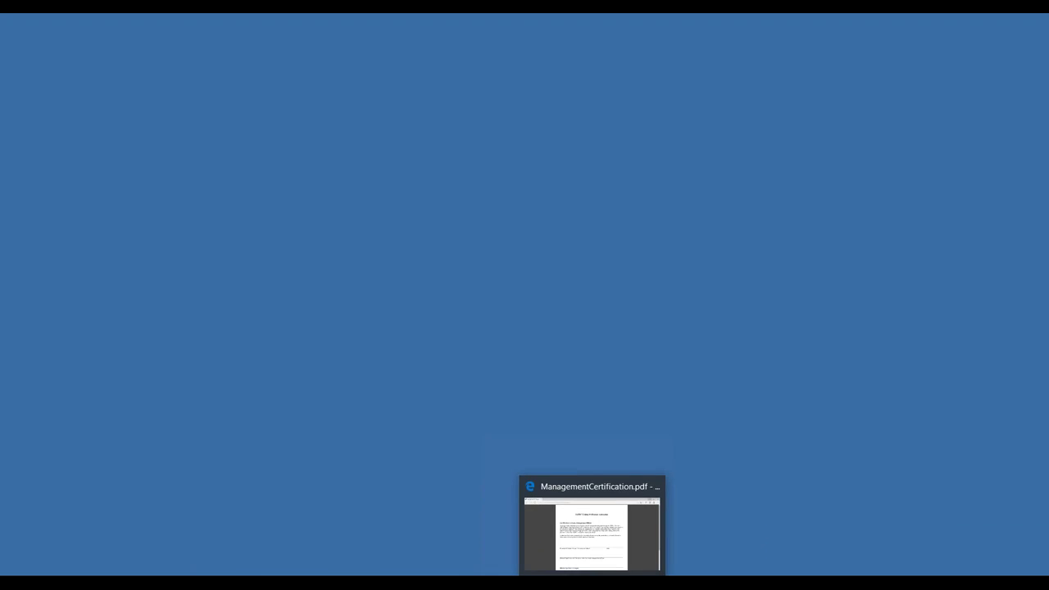
Step: View ManagementCertification.pdf in Edge, minimize it, and bring back the GovOnline submit page
left_click(591, 583)
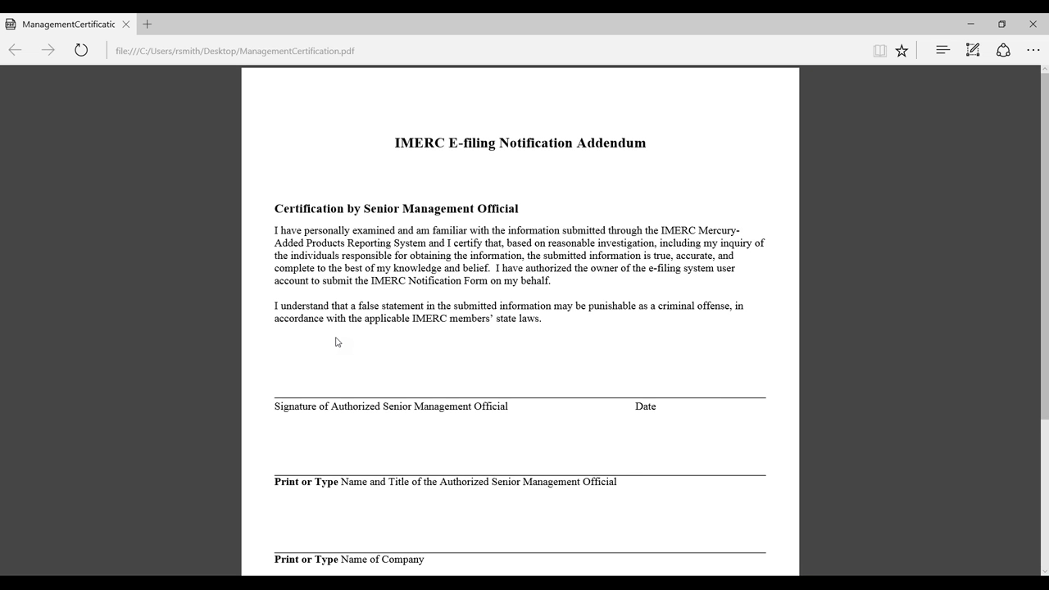
left_click(974, 25)
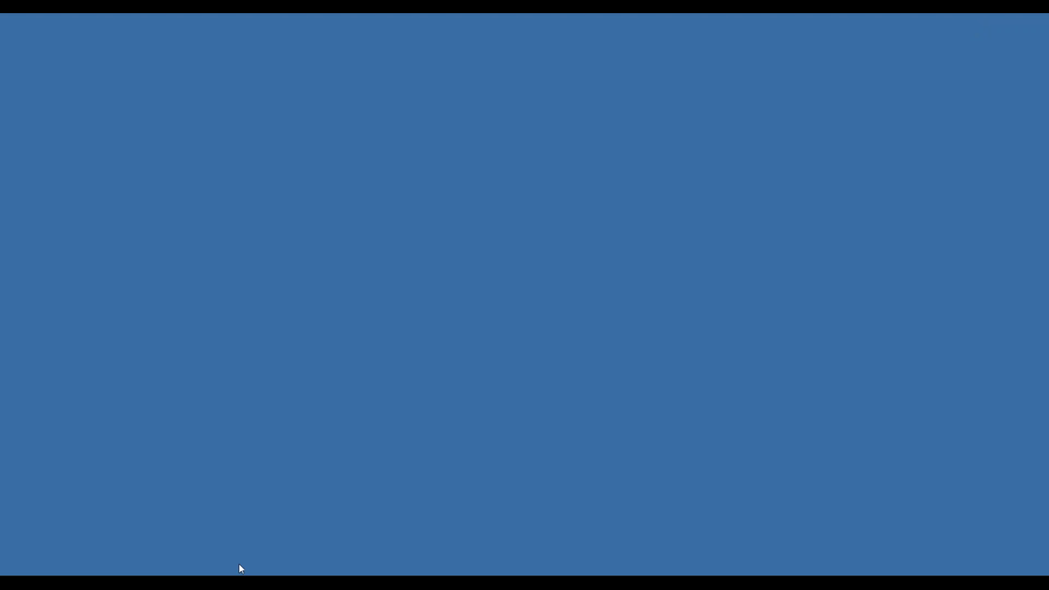
left_click(302, 576)
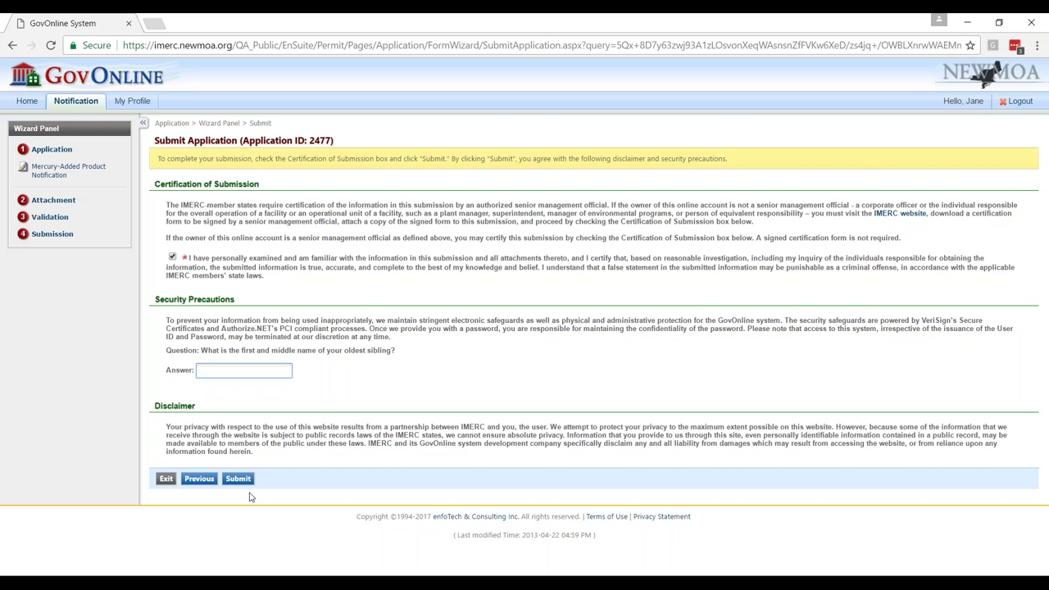
Step: Step back to the attachment page, then forward again to Submit Application
left_click(220, 376)
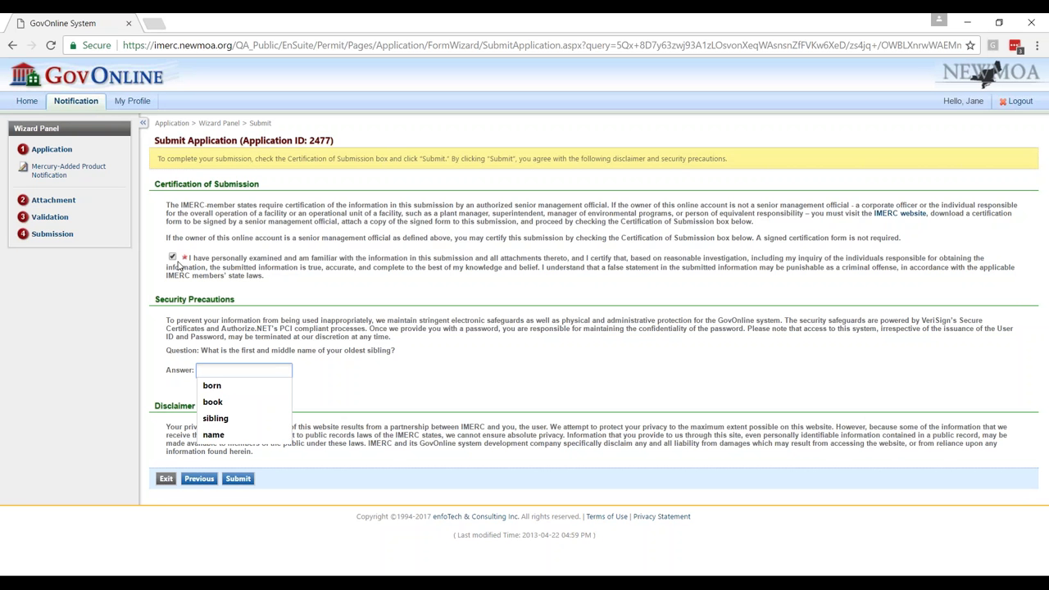
left_click(209, 480)
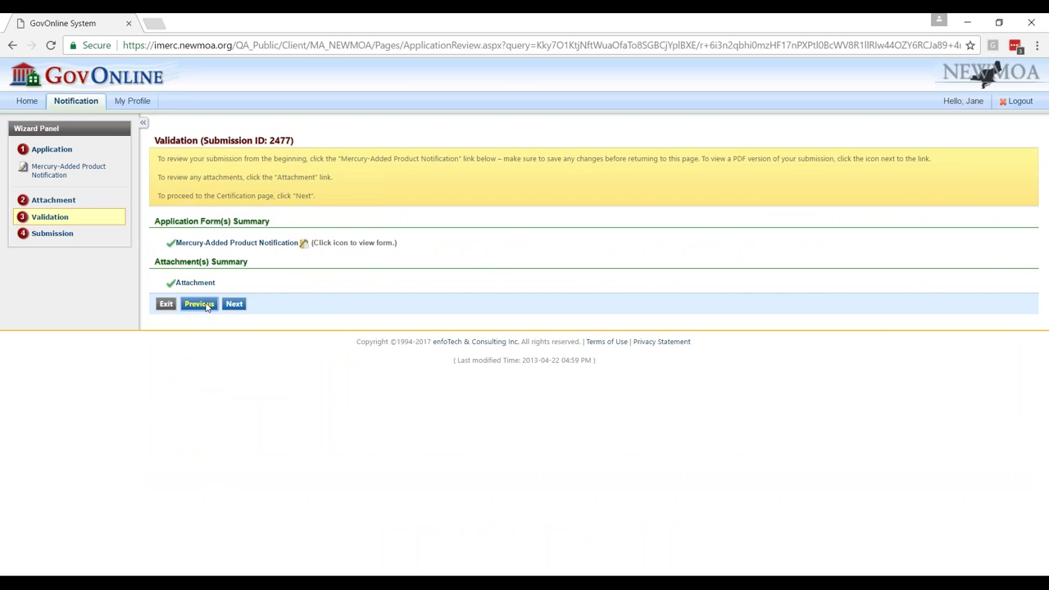
left_click(200, 303)
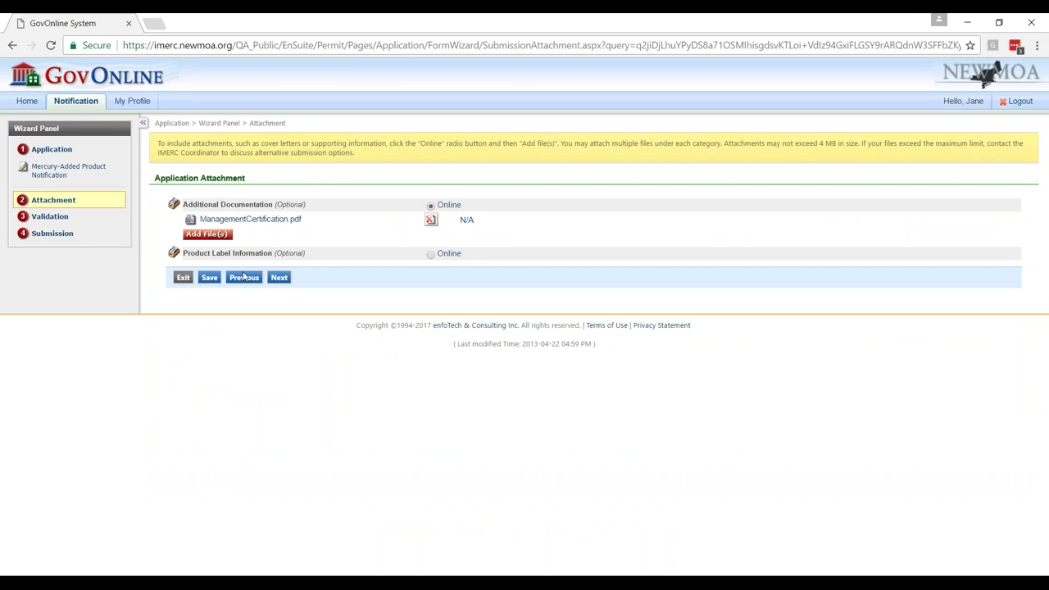
left_click(282, 283)
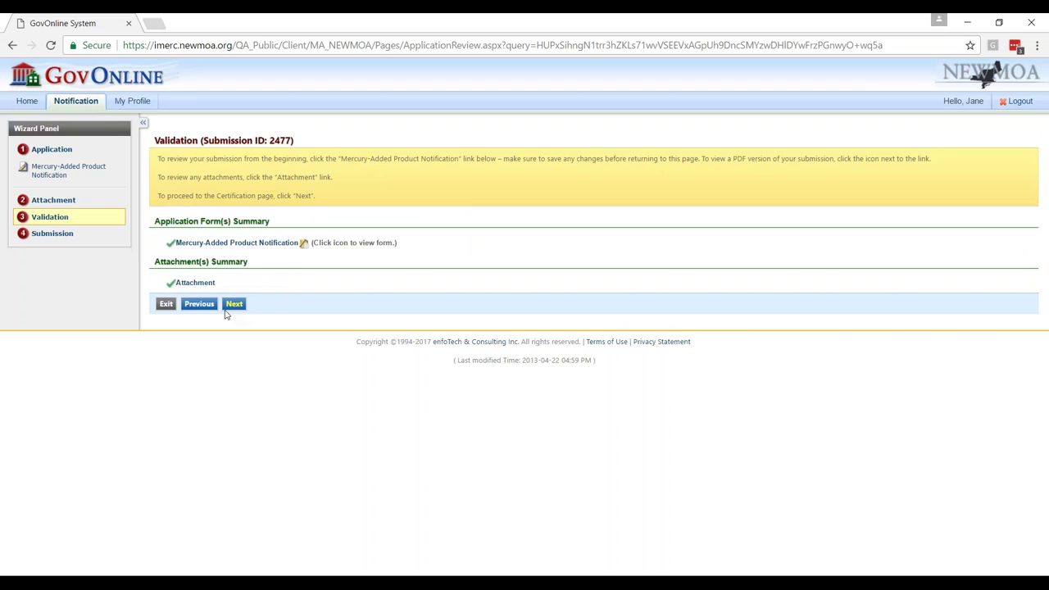
left_click(234, 304)
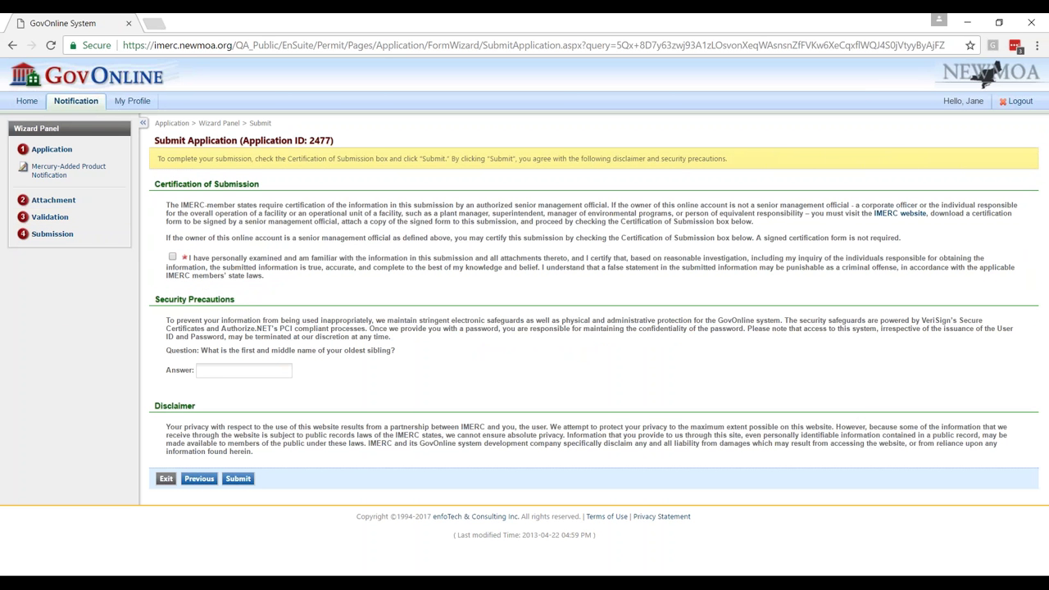
Step: Enter the security answer and submit application 2477
left_click(221, 370)
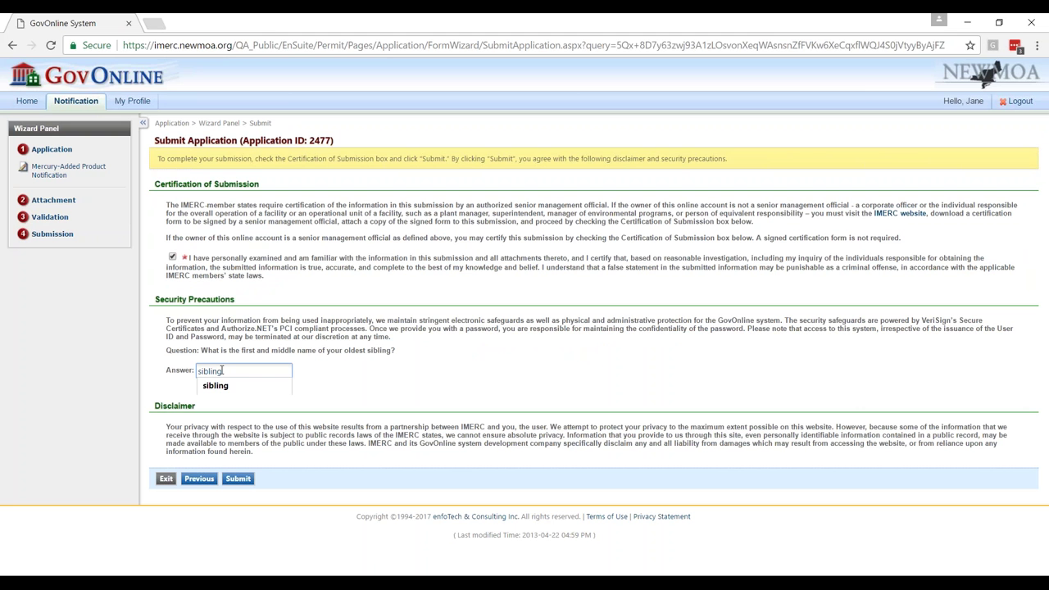
left_click(335, 385)
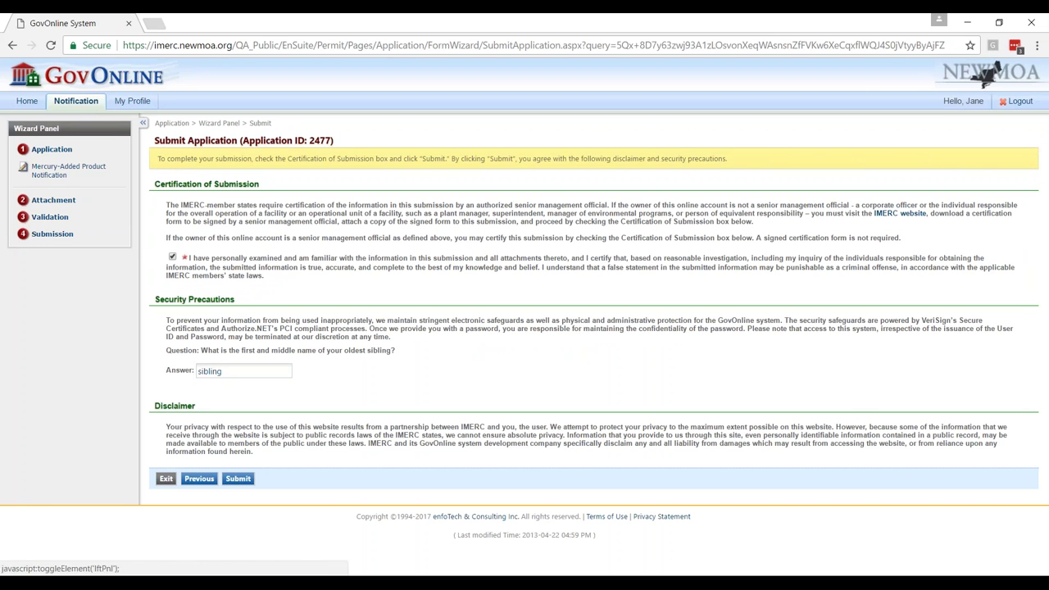
left_click(239, 479)
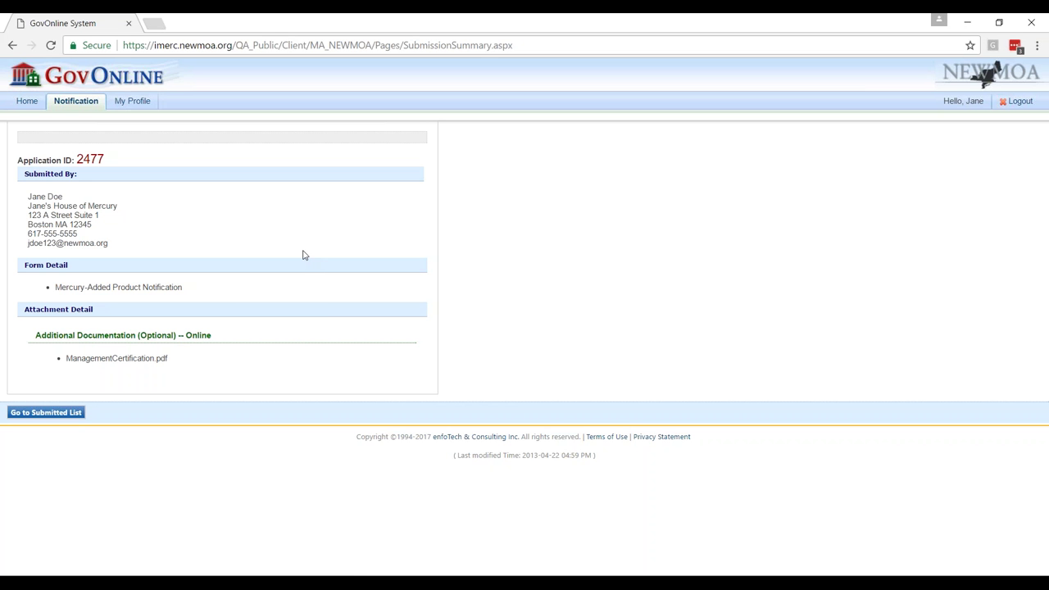
Step: Check the submitted list showing 2477 as Complete Submit, then log out
left_click(55, 414)
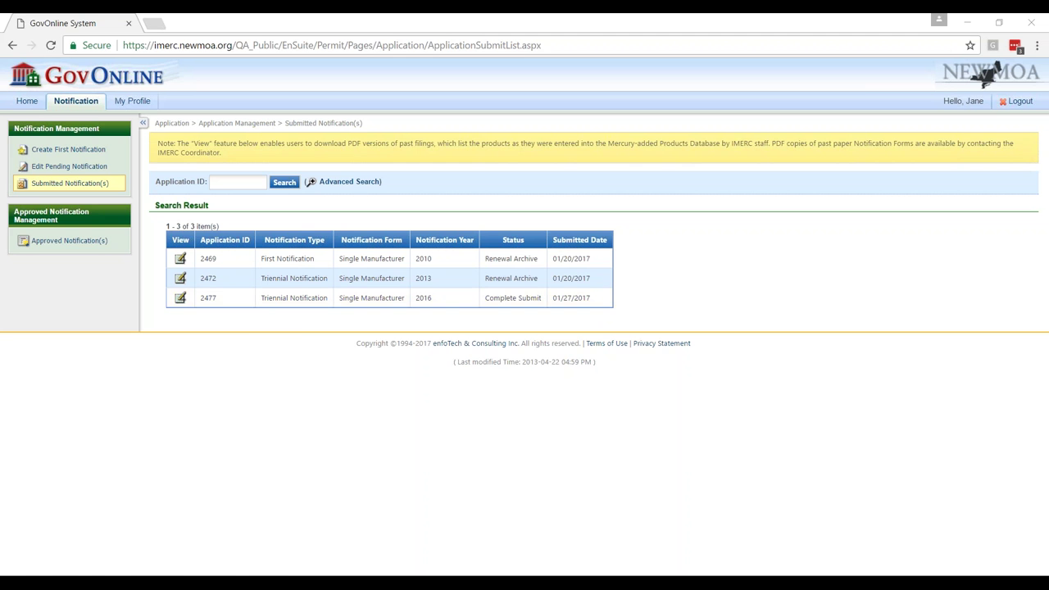
left_click(1016, 102)
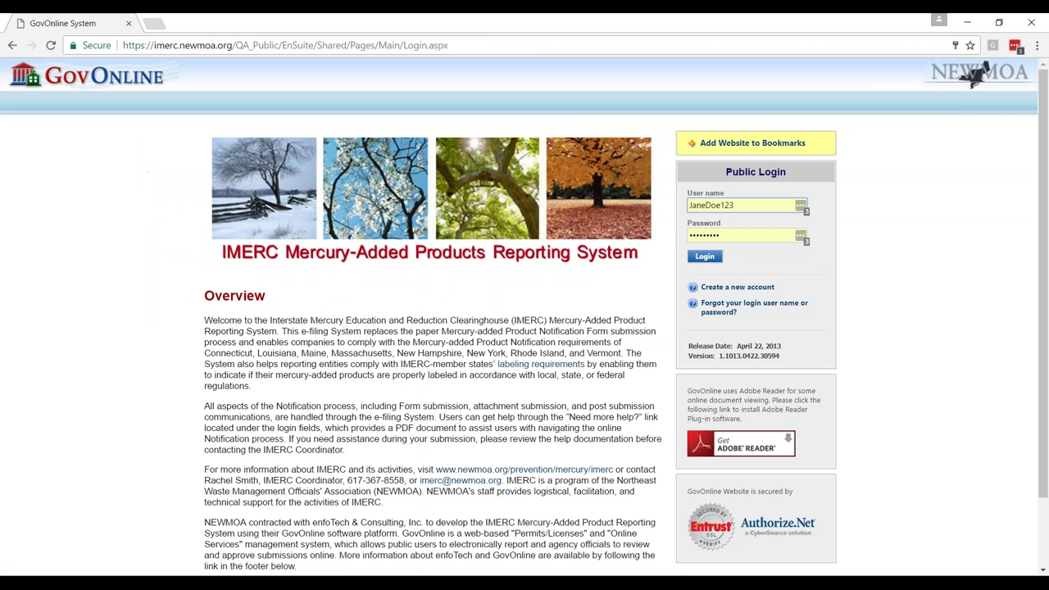
Step: Replace the remembered user name with the other account's, enter its password, and log in
left_click(742, 205)
left_click(741, 205)
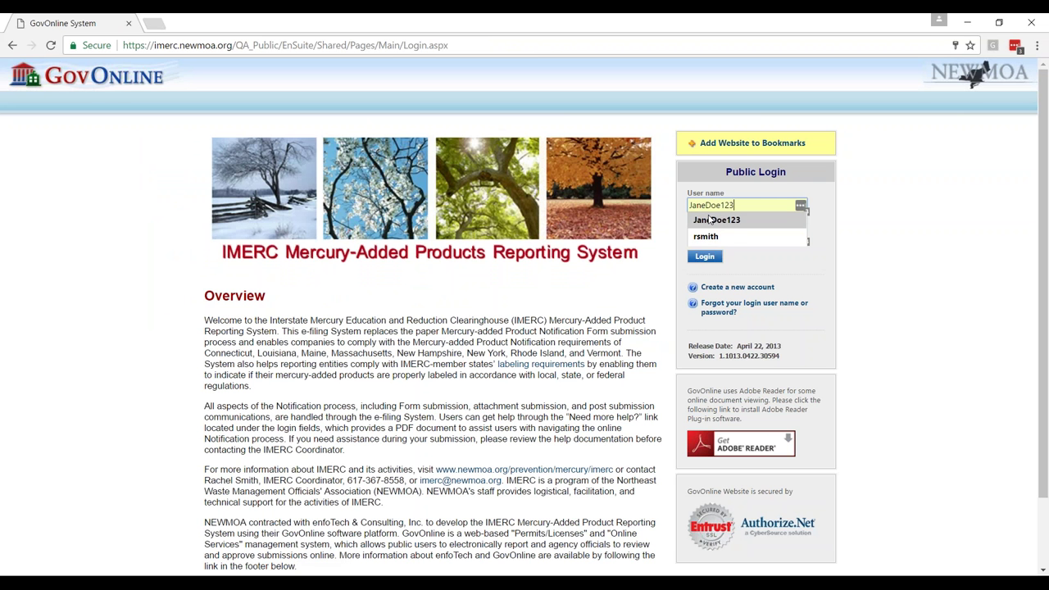
key("BackSpace")
key("BackSpace")
key("BackSpace")
key("BackSpace")
key("BackSpace")
key("BackSpace")
key("BackSpace")
key("BackSpace")
key("BackSpace")
key("BackSpace")
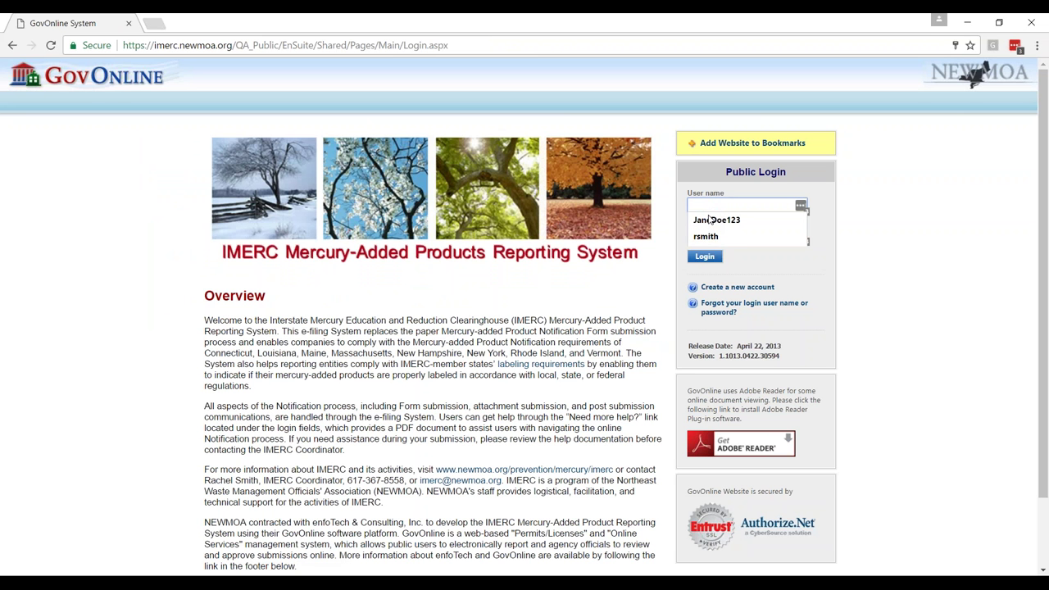
type("JohnDoe")
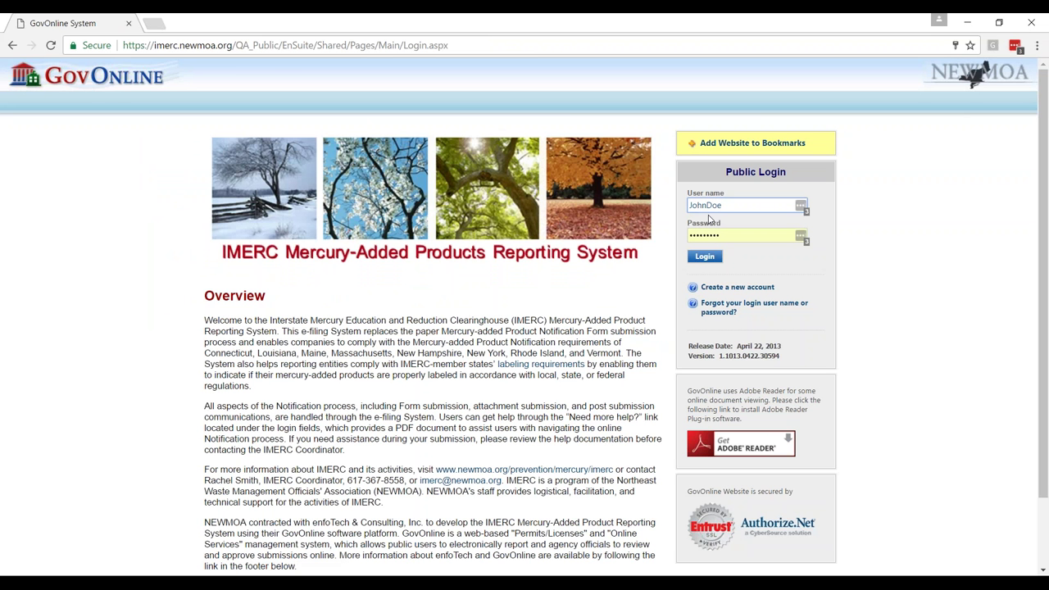
type("456")
key("Tab")
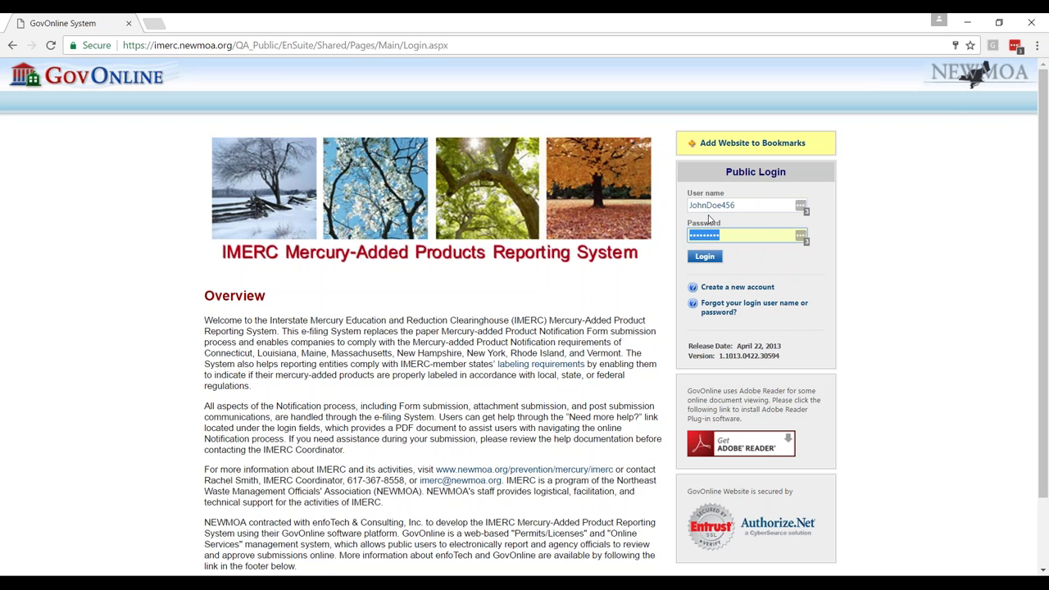
type("********")
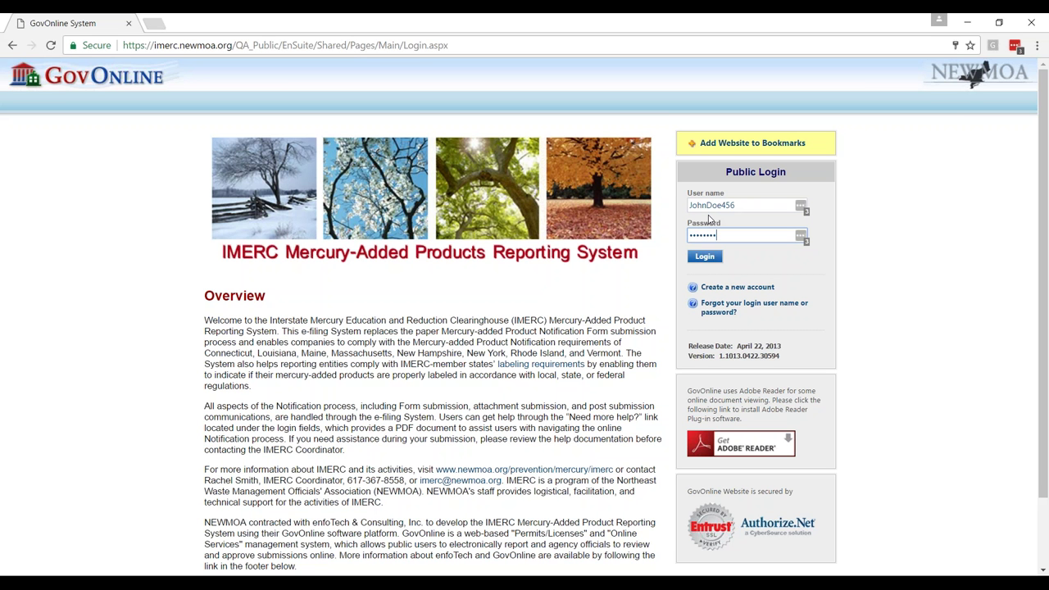
type("*")
left_click(706, 258)
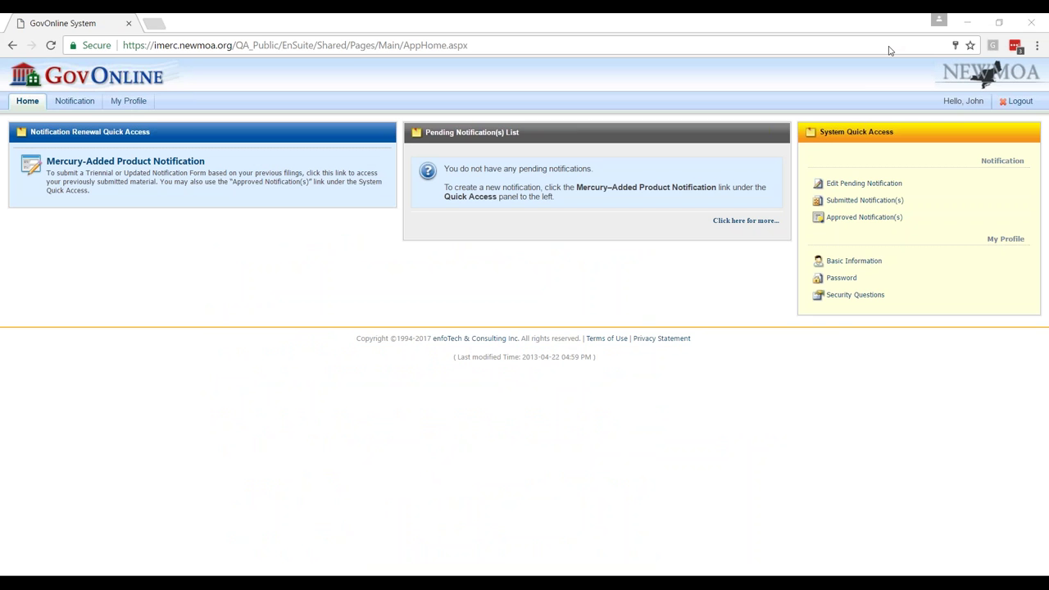
Step: Start renewing triennial notification 2473 from the approved list and advance to Product Information
left_click(873, 217)
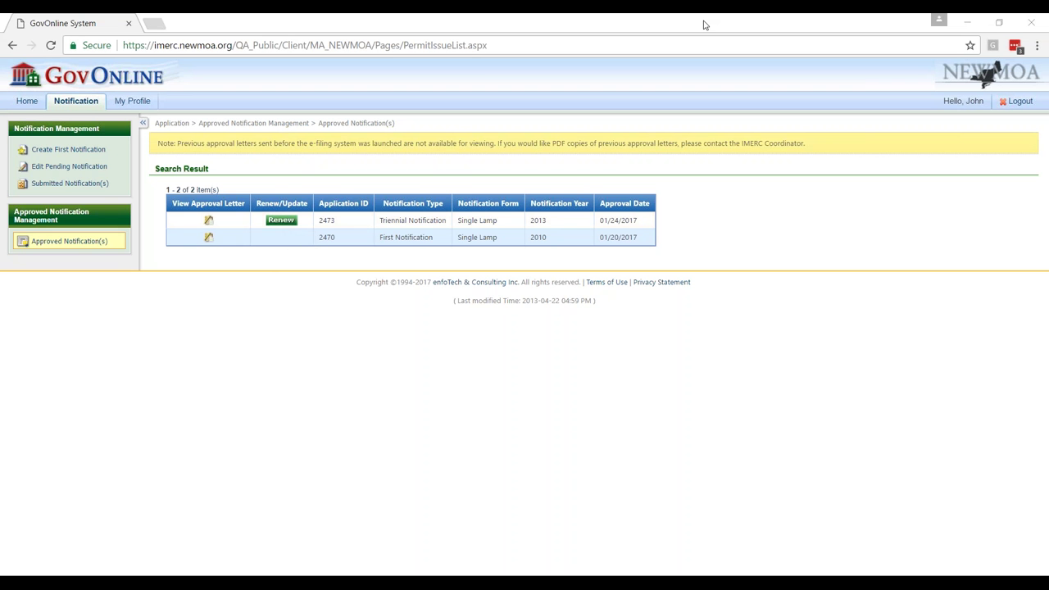
left_click(280, 220)
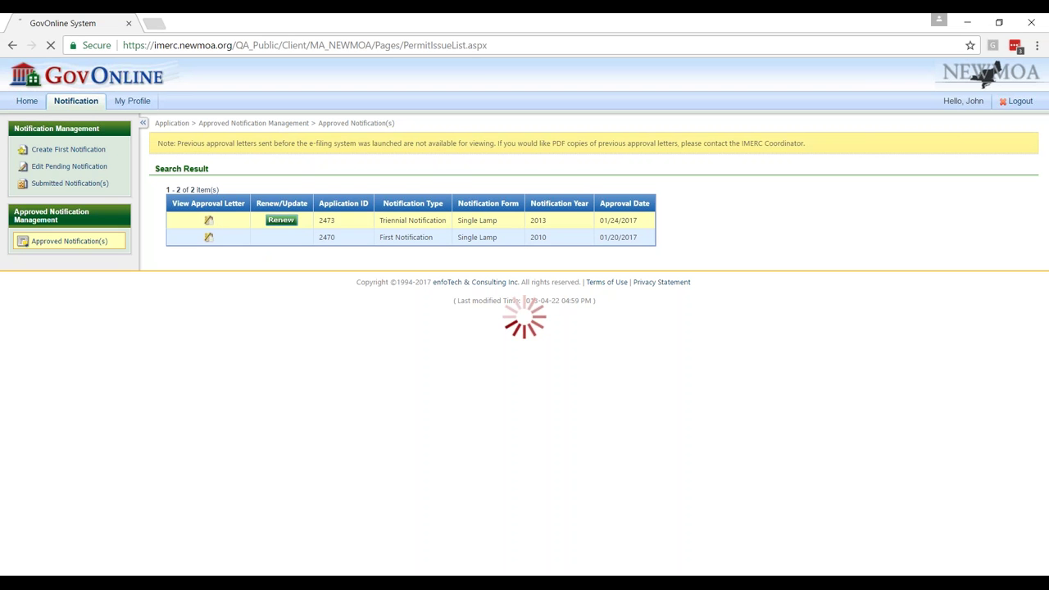
left_click(238, 275)
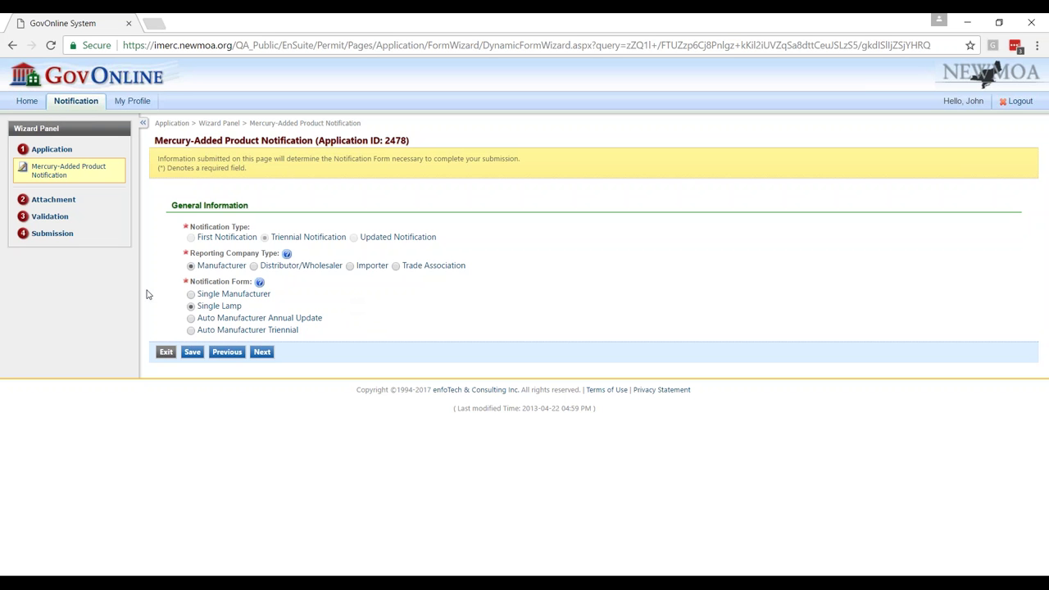
left_click(263, 353)
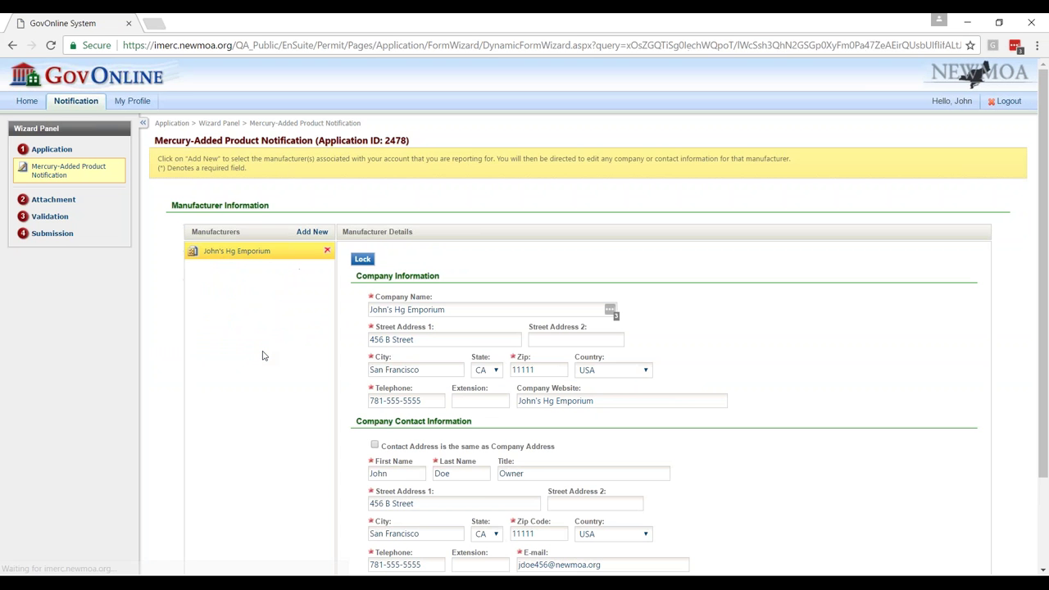
scroll(262, 355, "down", 1)
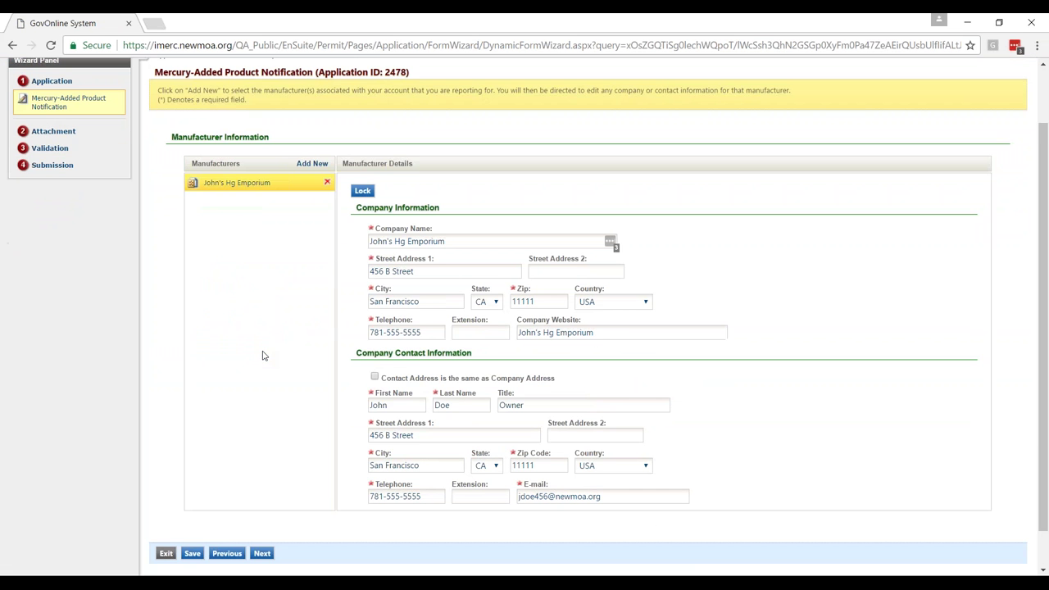
left_click(262, 554)
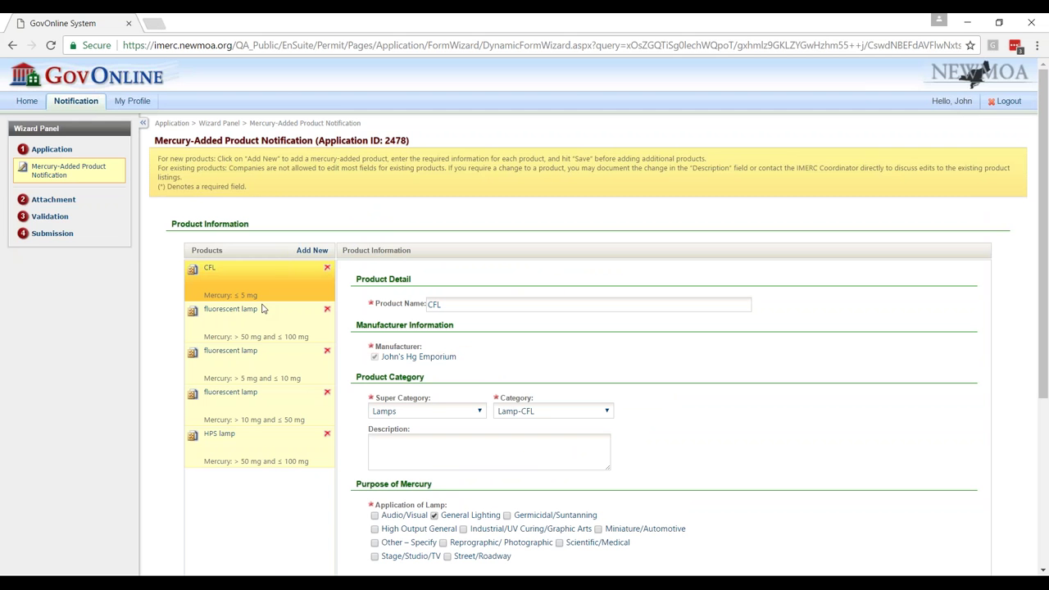
Step: Set the CFL's Lamp Wattage Range to 30-60 and its description to 'new offering'
scroll(627, 408, "down", 3)
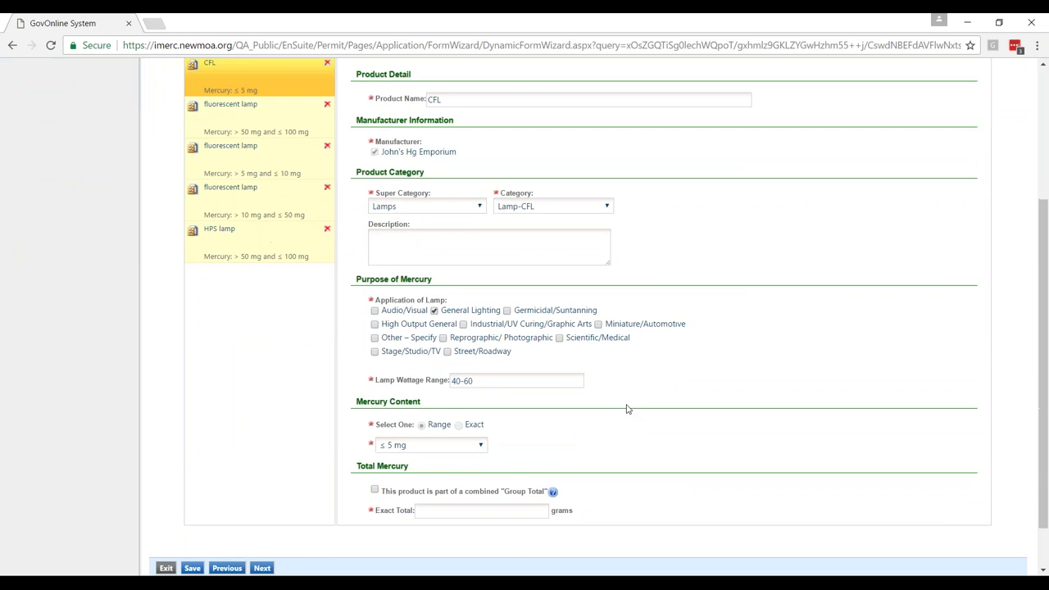
scroll(626, 408, "down", 1)
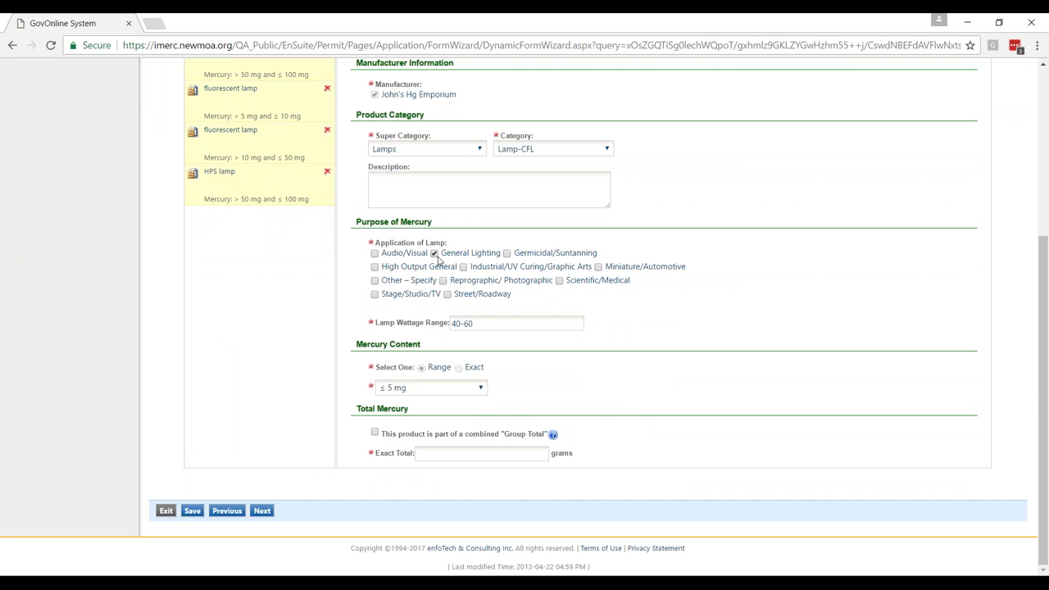
left_click_drag(493, 324, 450, 324)
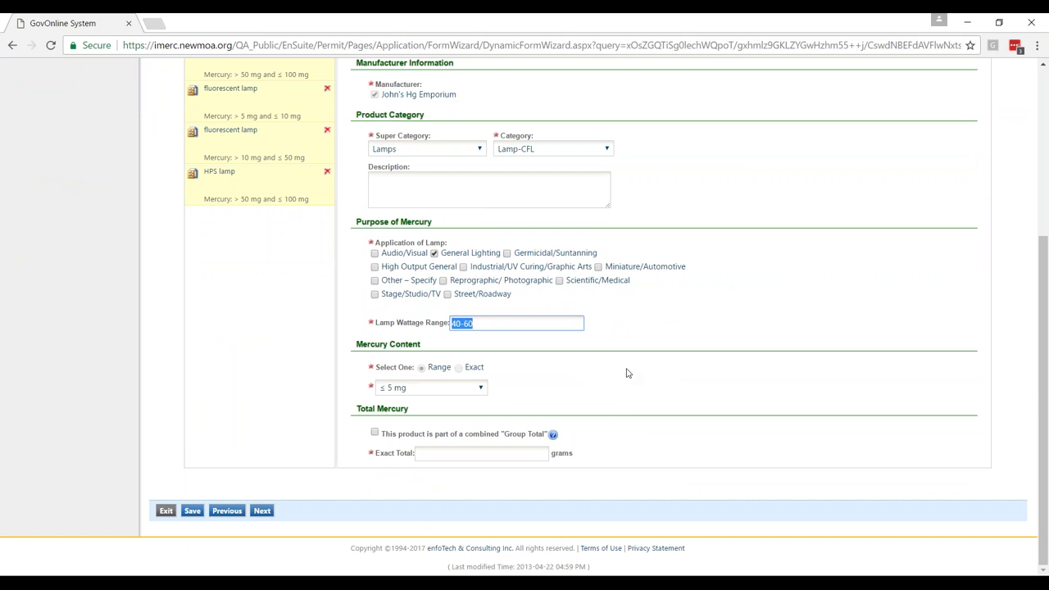
type("30-60")
left_click(471, 449)
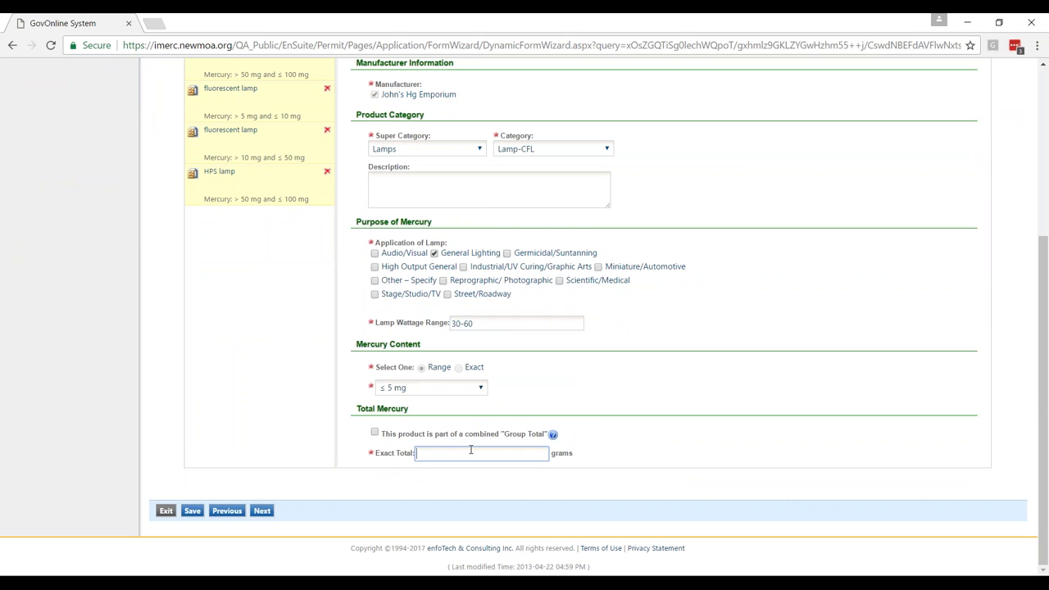
left_click(431, 190)
type("new offering")
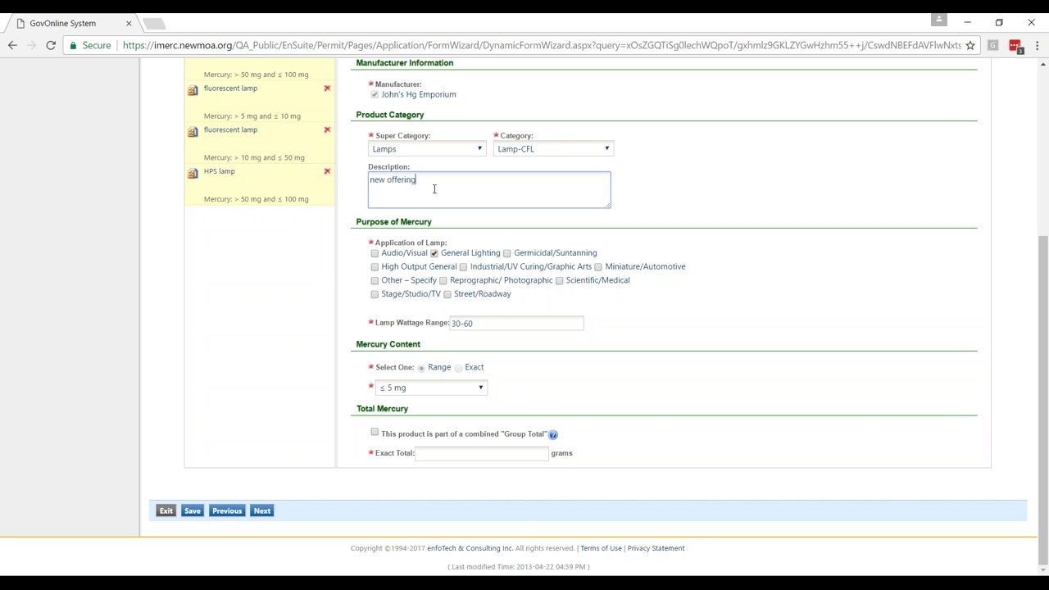
Step: Enter 89 as the CFL's Exact Total and try to advance, hitting the Exact Total error
left_click(487, 453)
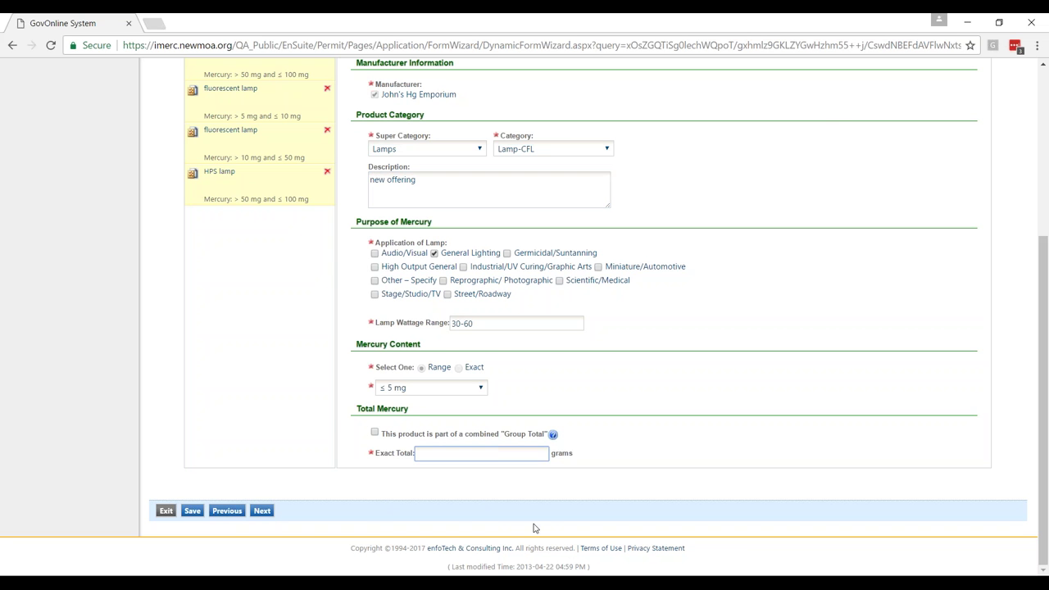
scroll(533, 529, "up", 1)
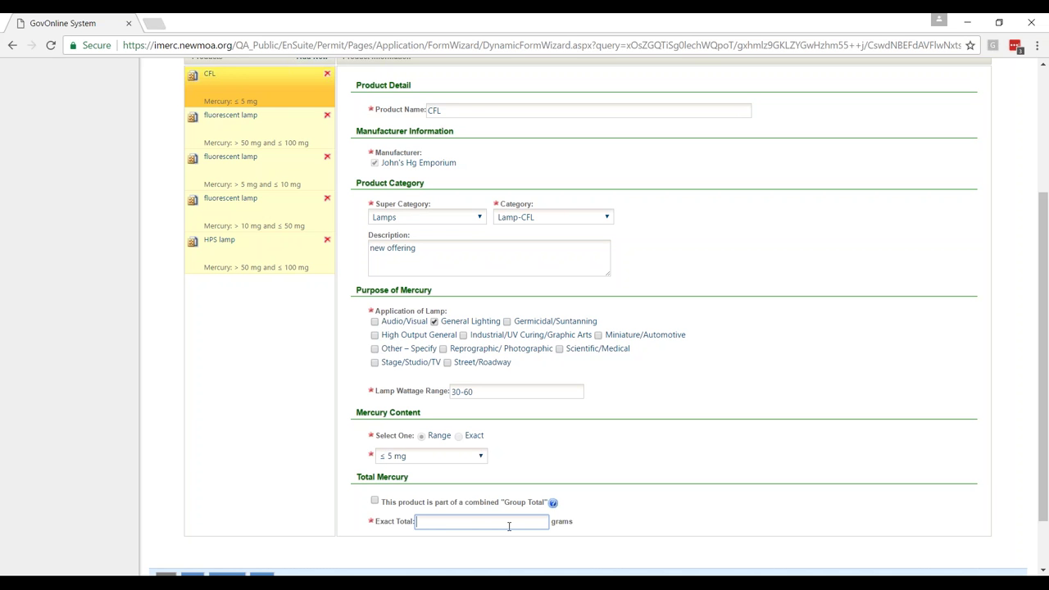
type("89")
scroll(208, 402, "down", 1)
left_click(263, 510)
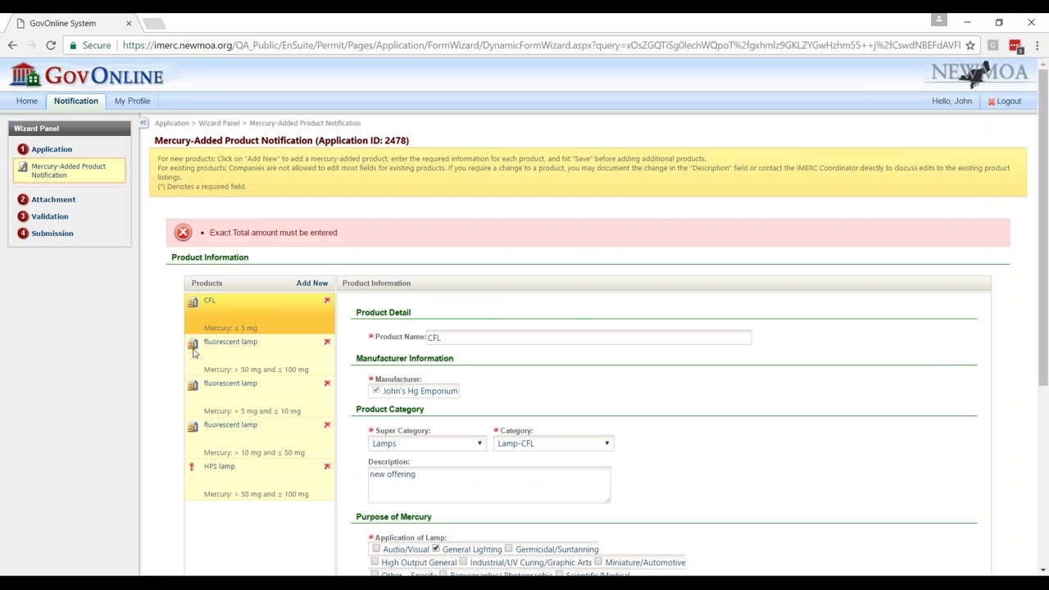
Step: Review the first fluorescent lamp, unticking then re-ticking its combined Group Total option
scroll(246, 569, "down", 1)
scroll(246, 569, "down", 3)
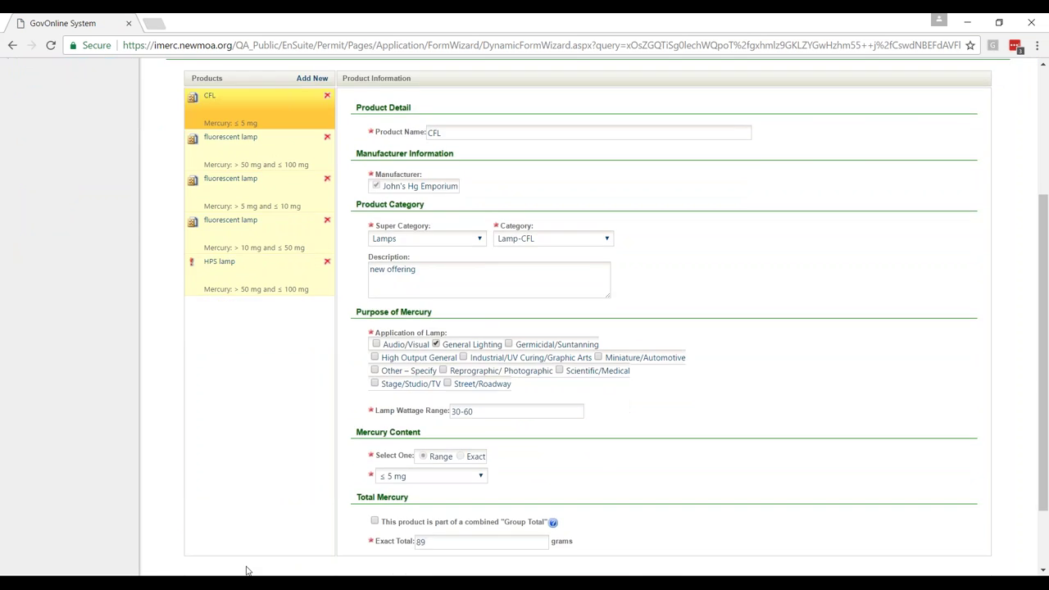
scroll(246, 562, "up", 2)
left_click(219, 256)
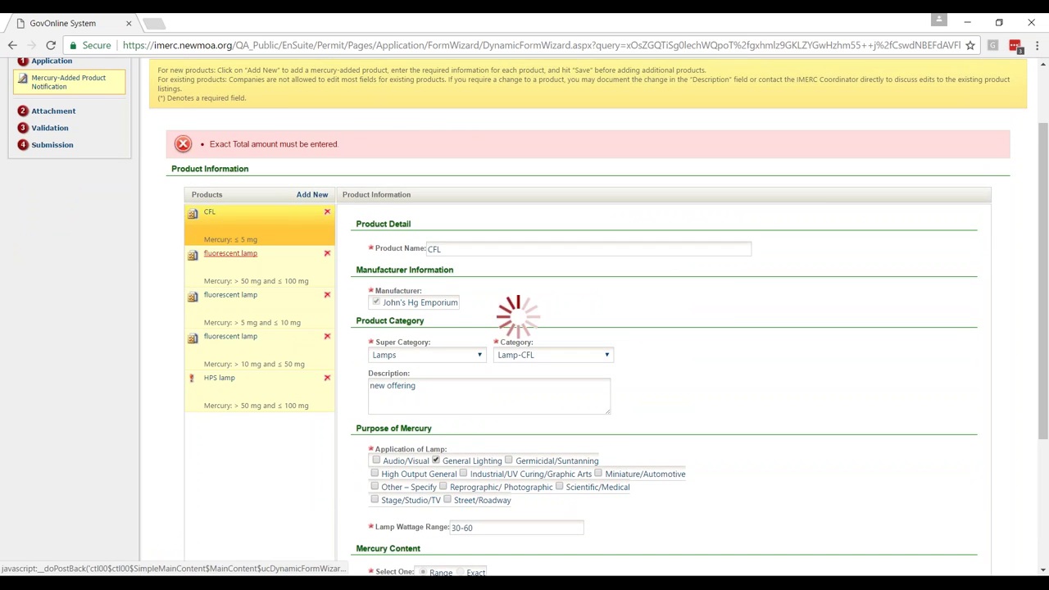
scroll(296, 499, "down", 2)
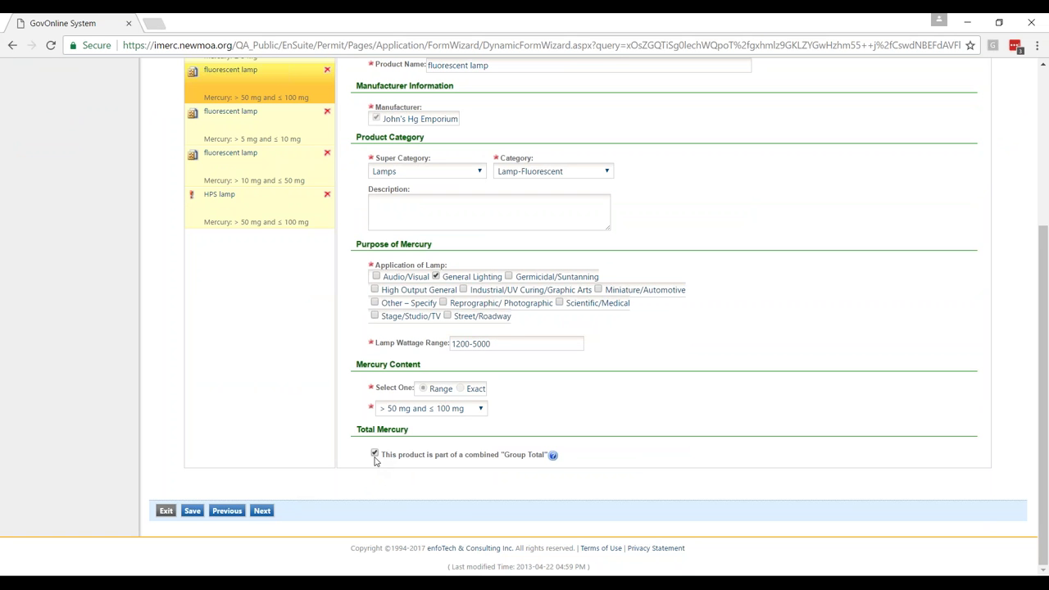
left_click(373, 456)
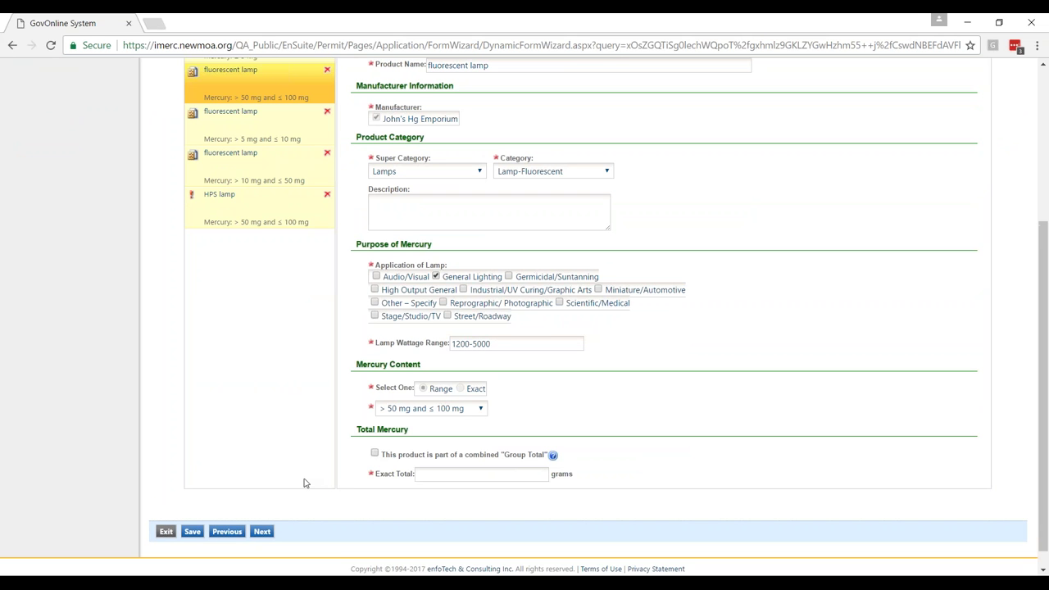
scroll(294, 314, "up", 1)
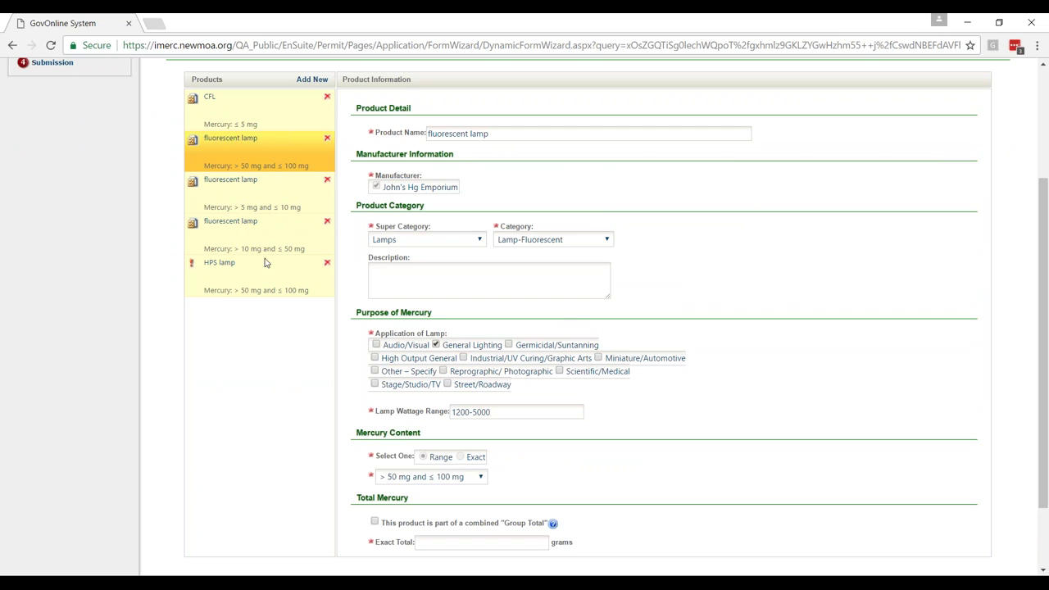
scroll(267, 449, "down", 2)
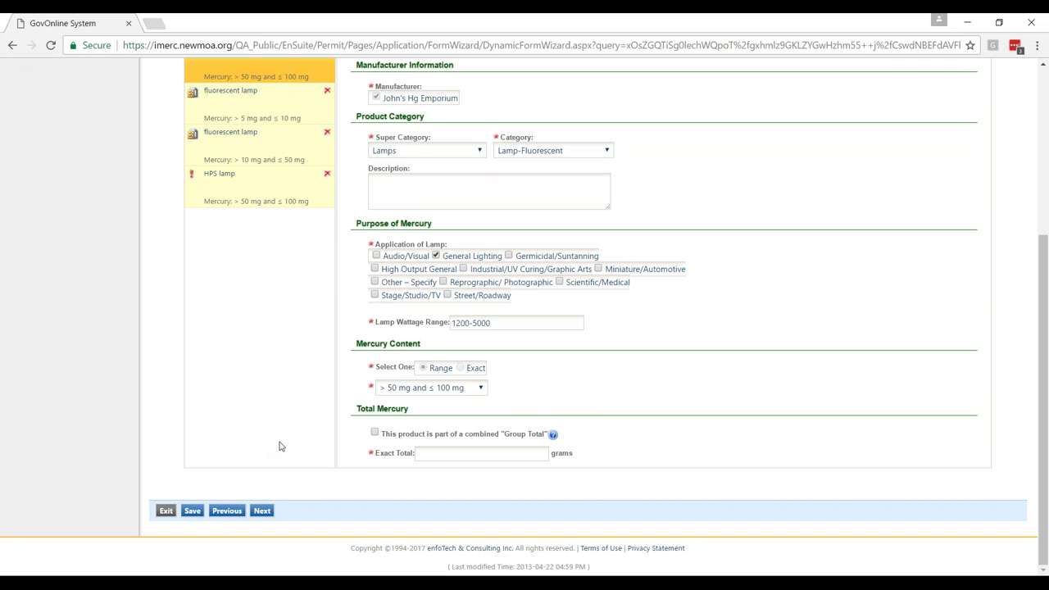
left_click(374, 434)
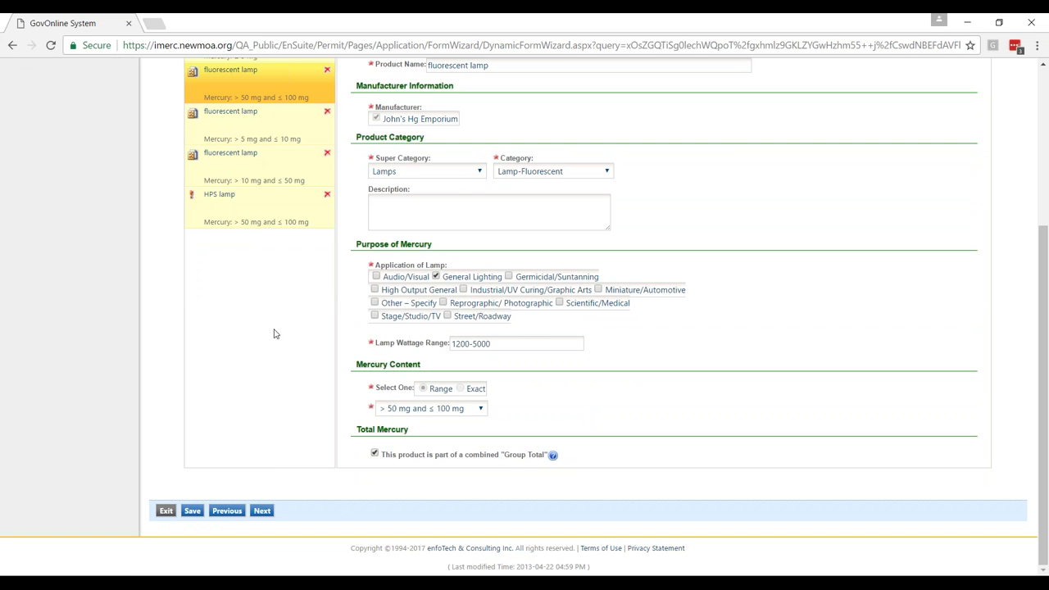
Step: Review the other fluorescent lamps, then mark the HPS lamp as part of a combined Group Total
left_click(231, 115)
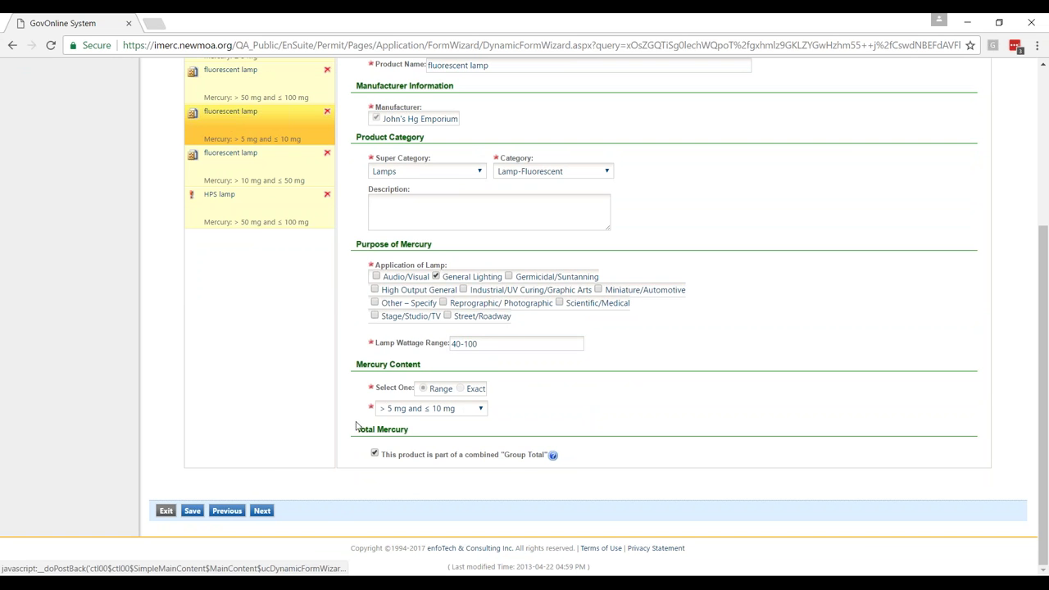
left_click(230, 153)
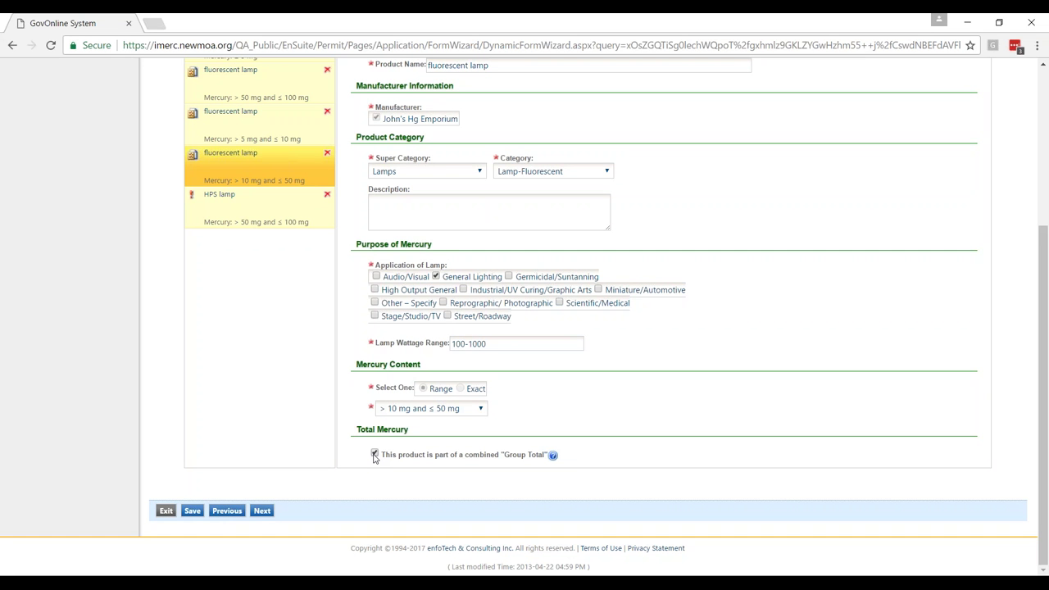
left_click(228, 194)
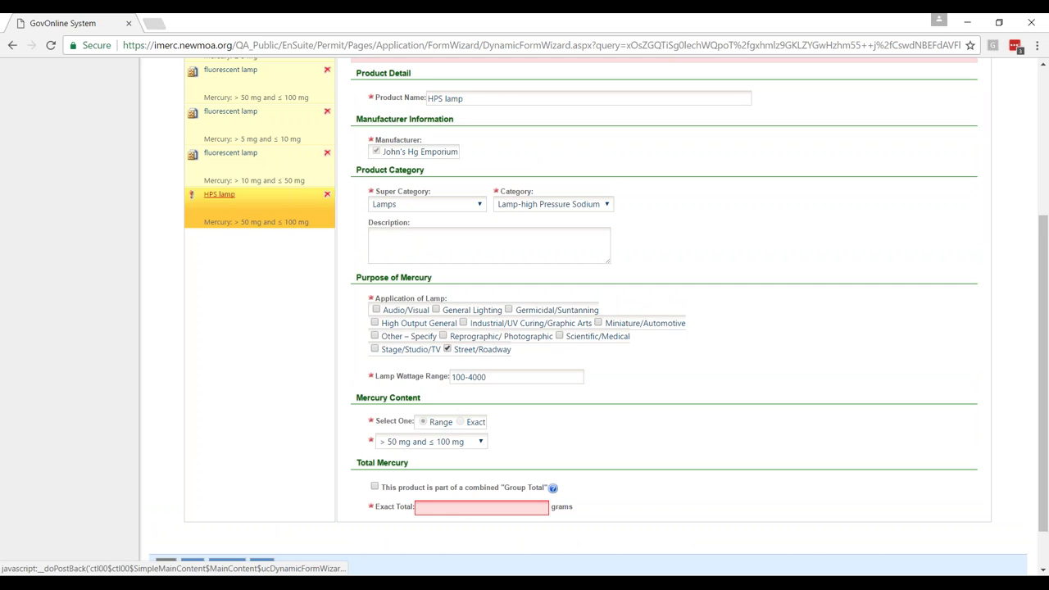
left_click(435, 509)
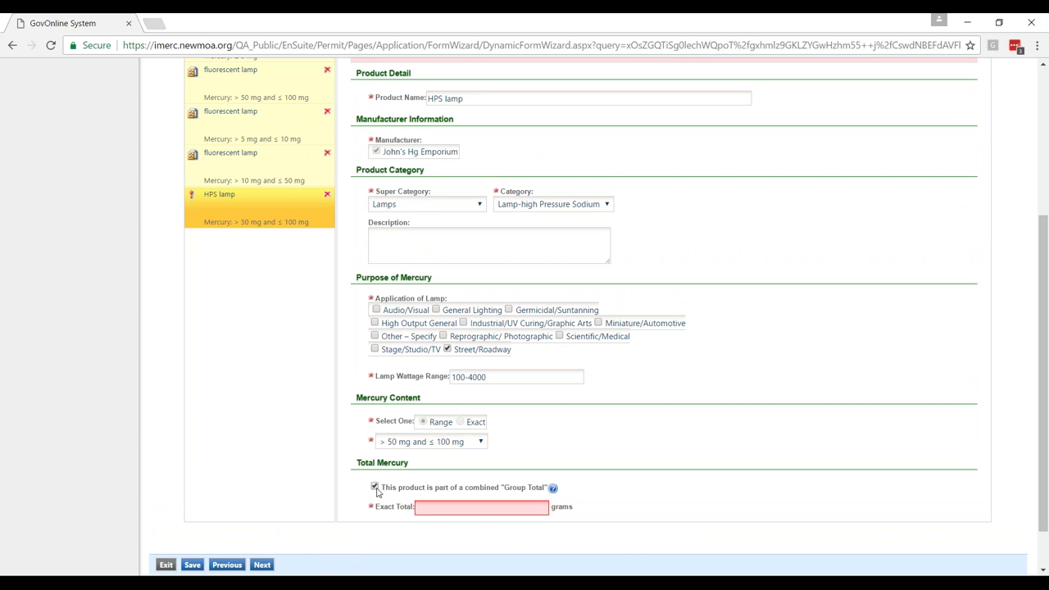
left_click(375, 487)
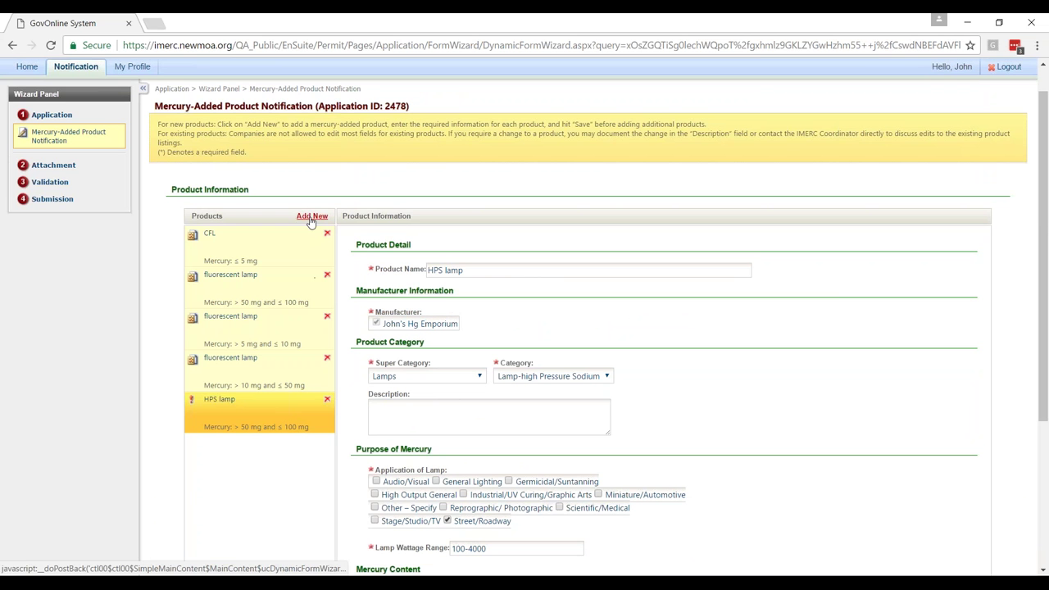
Step: Add a new product named 'HPS lamp'
left_click(312, 215)
left_click(396, 306)
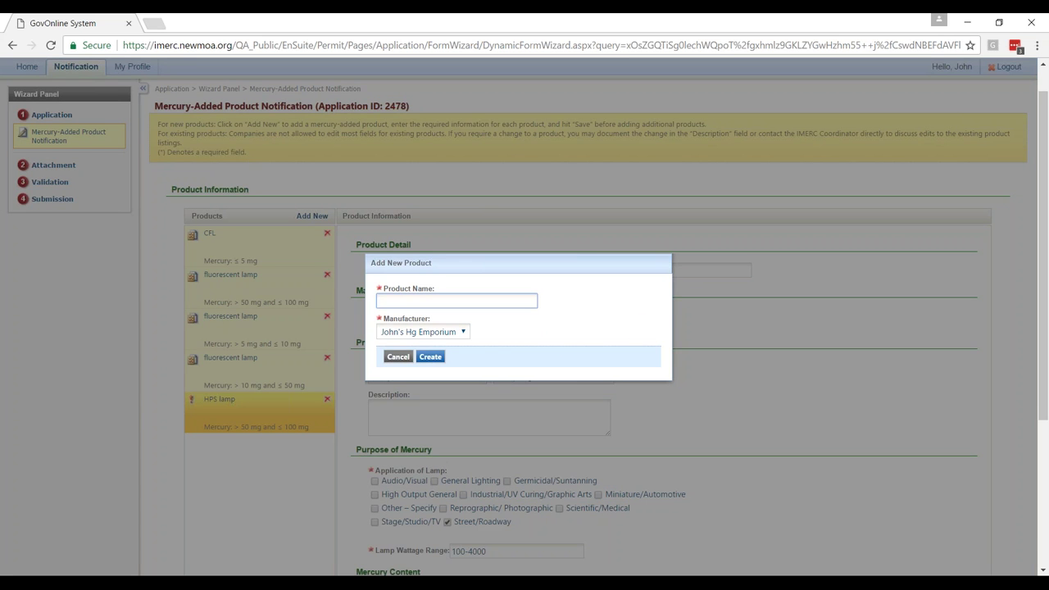
type("HPS lamp")
left_click(429, 356)
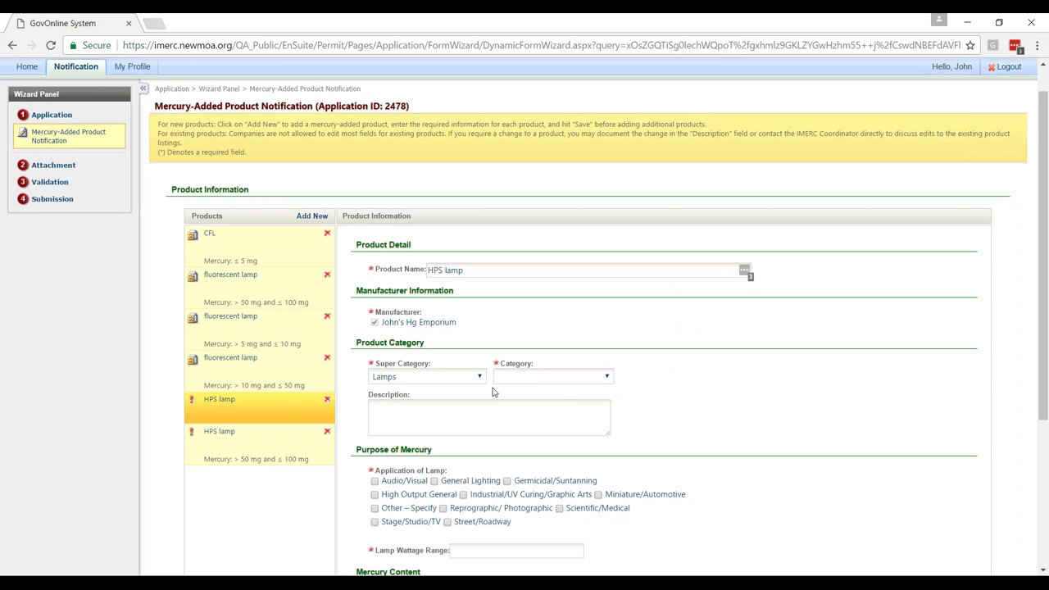
scroll(493, 391, "down", 1)
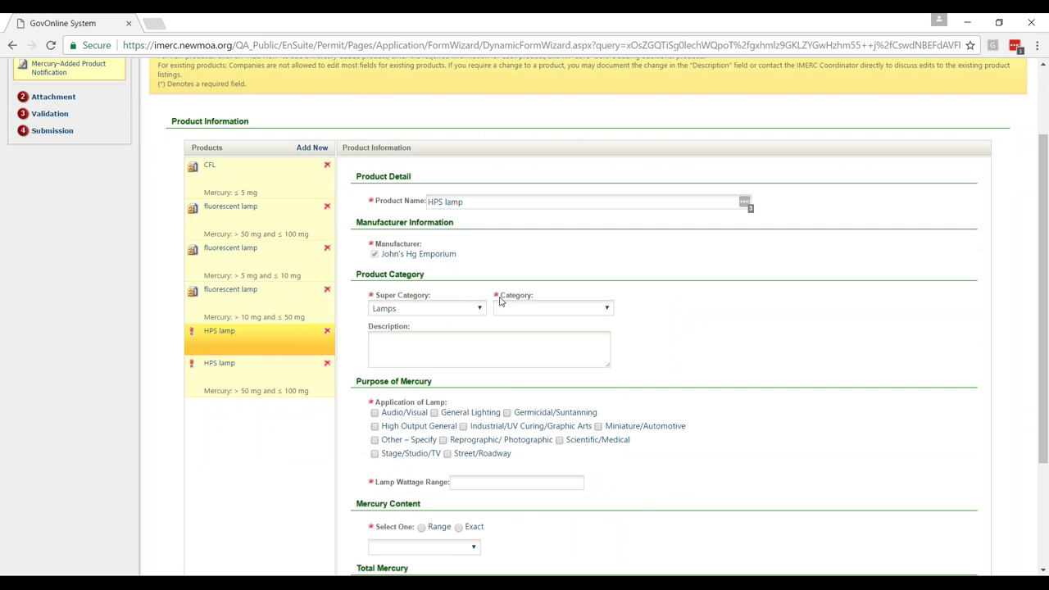
Step: Set category Lamp-high Pressure Sodium, description 'new offering', and Street/Roadway and Stage/Studio/TV applications
left_click(607, 310)
left_click(586, 413)
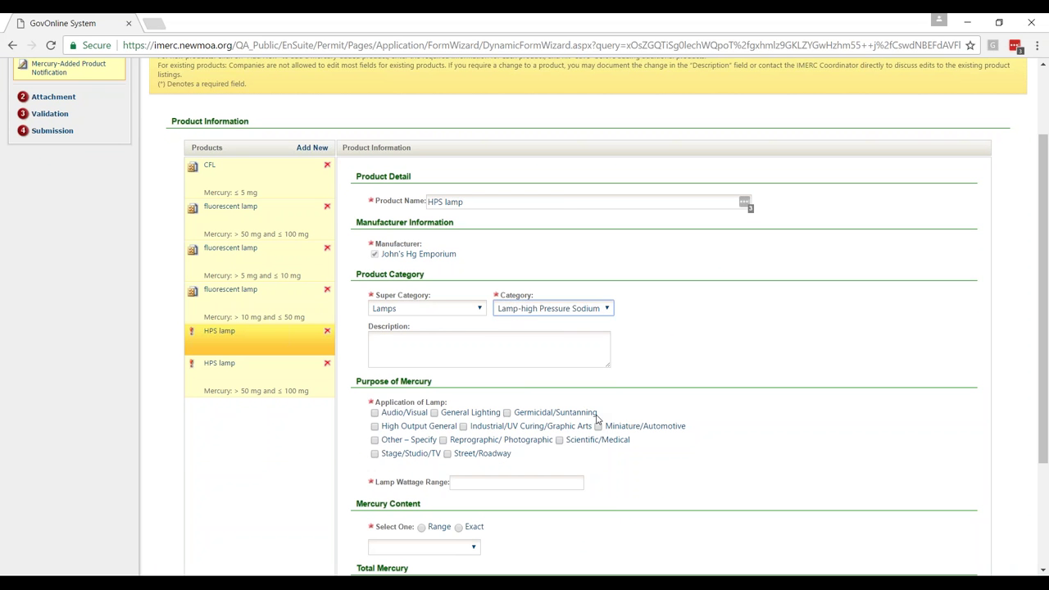
left_click(449, 357)
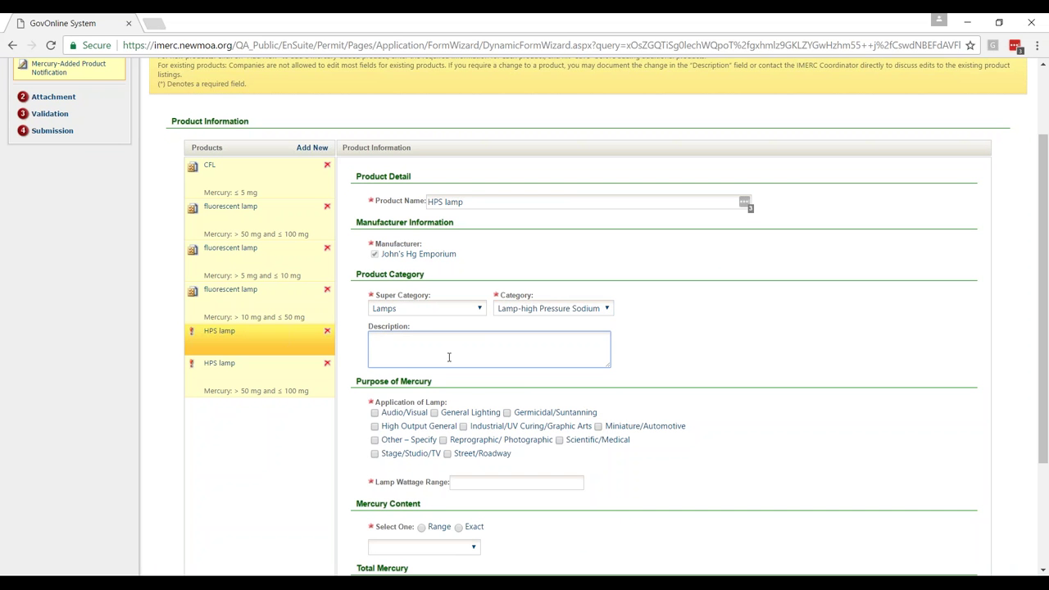
type("new offering")
left_click(447, 453)
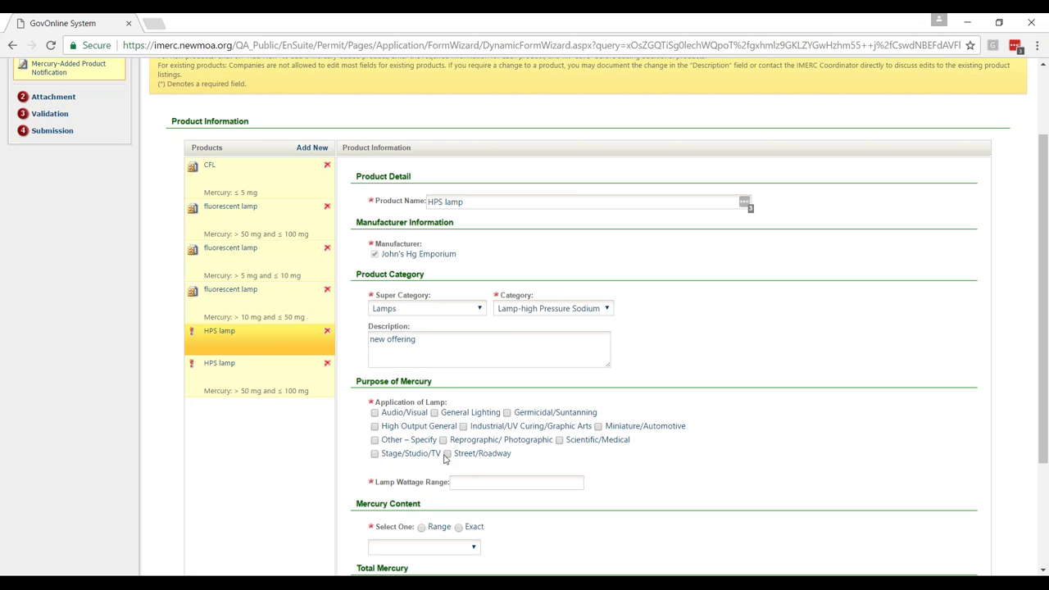
left_click(376, 455)
Step: Set the lamp wattage range to 200
left_click(481, 483)
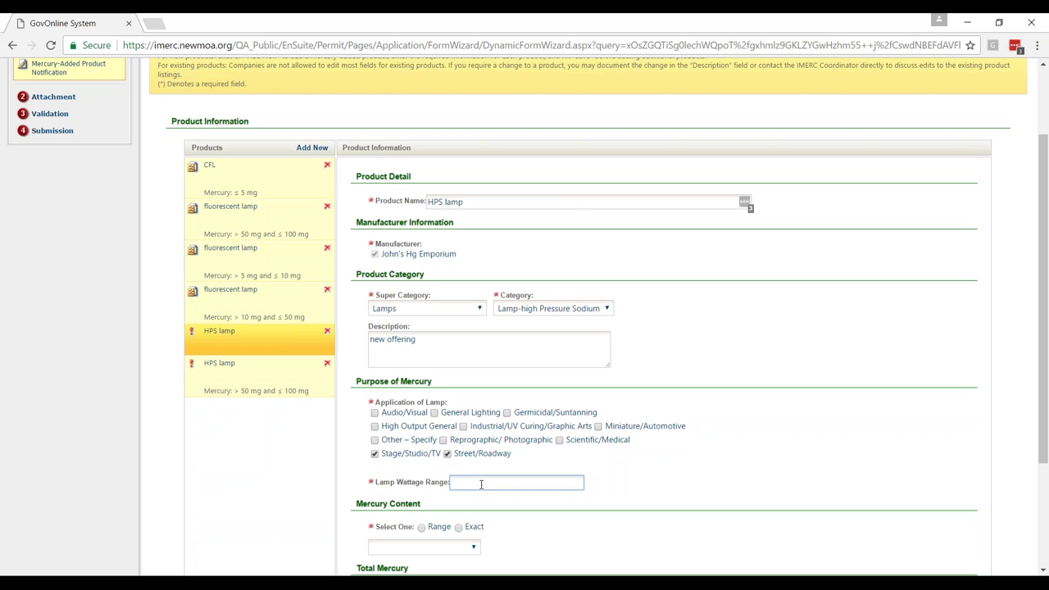
type("100")
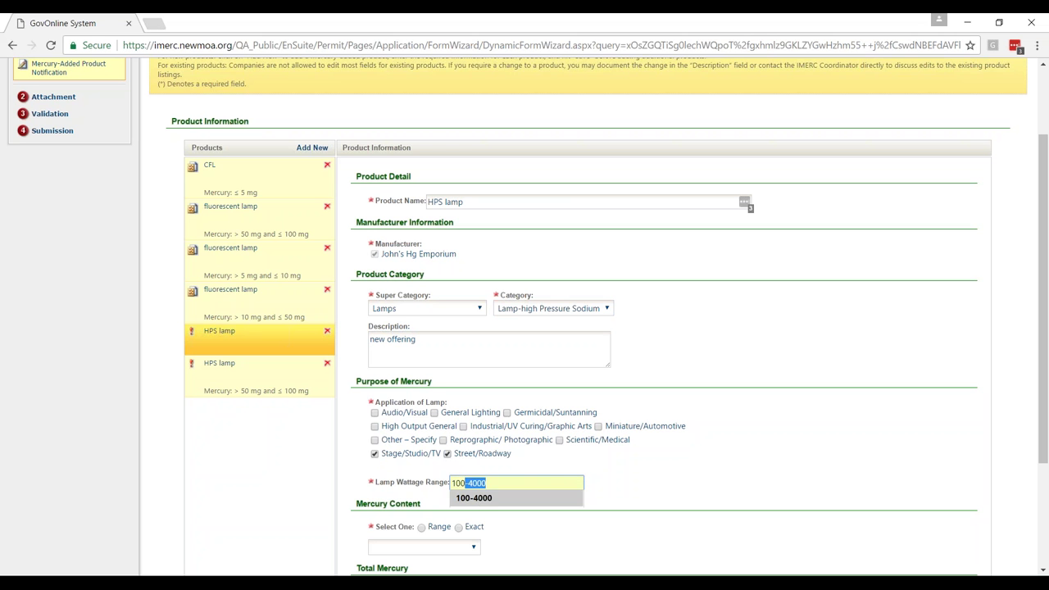
left_click(475, 498)
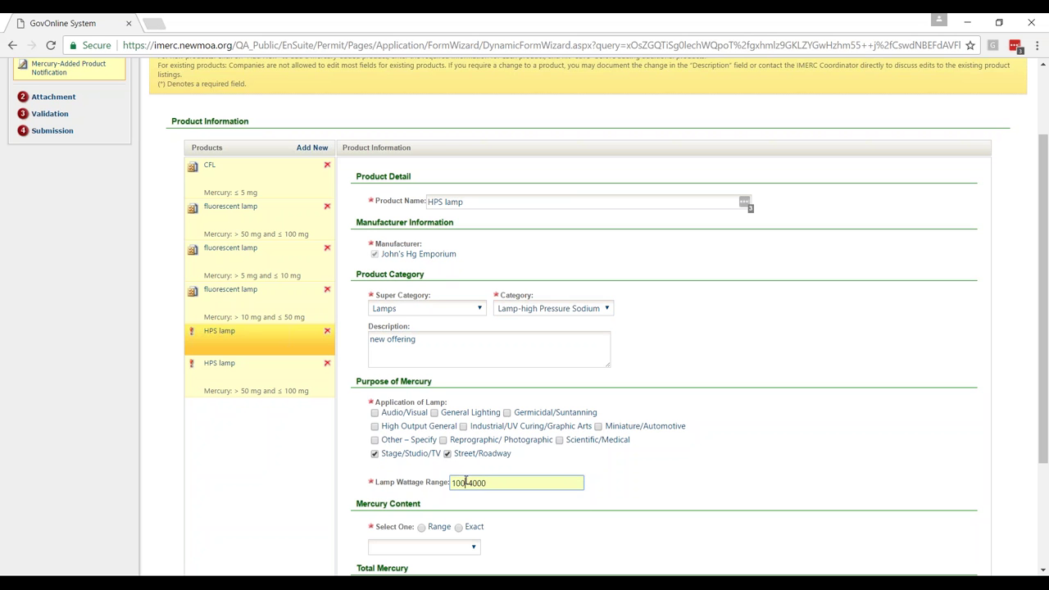
left_click(465, 483)
type("0")
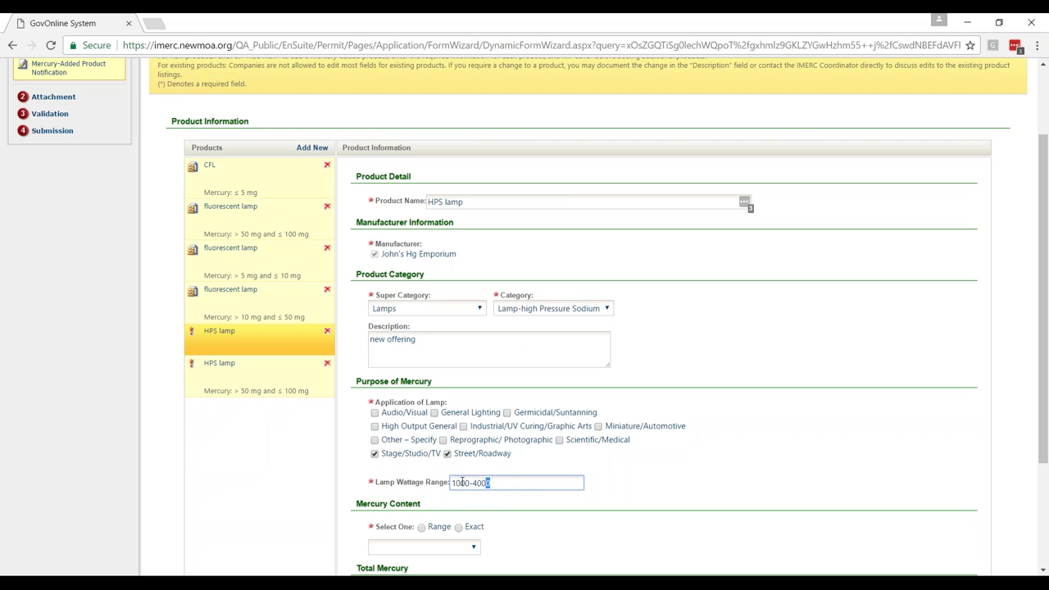
triple_click(462, 482)
key("BackSpace")
type("200")
scroll(614, 482, "down", 2)
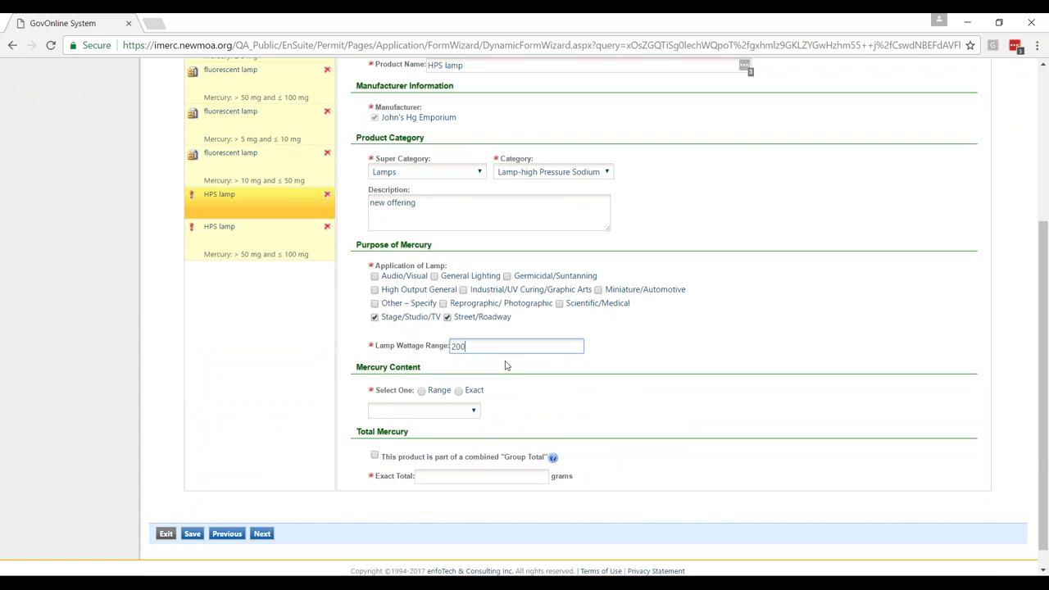
Step: Report exactly 500 mg mercury and mark both HPS lamps as Group Total members
left_click(422, 392)
left_click(459, 391)
left_click(456, 414)
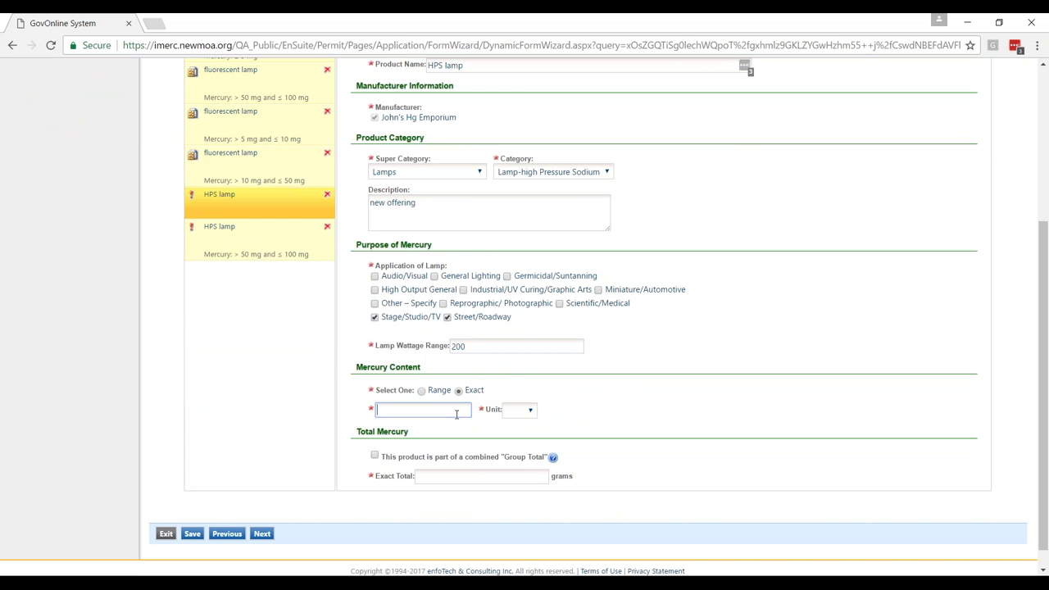
type("500")
left_click(529, 413)
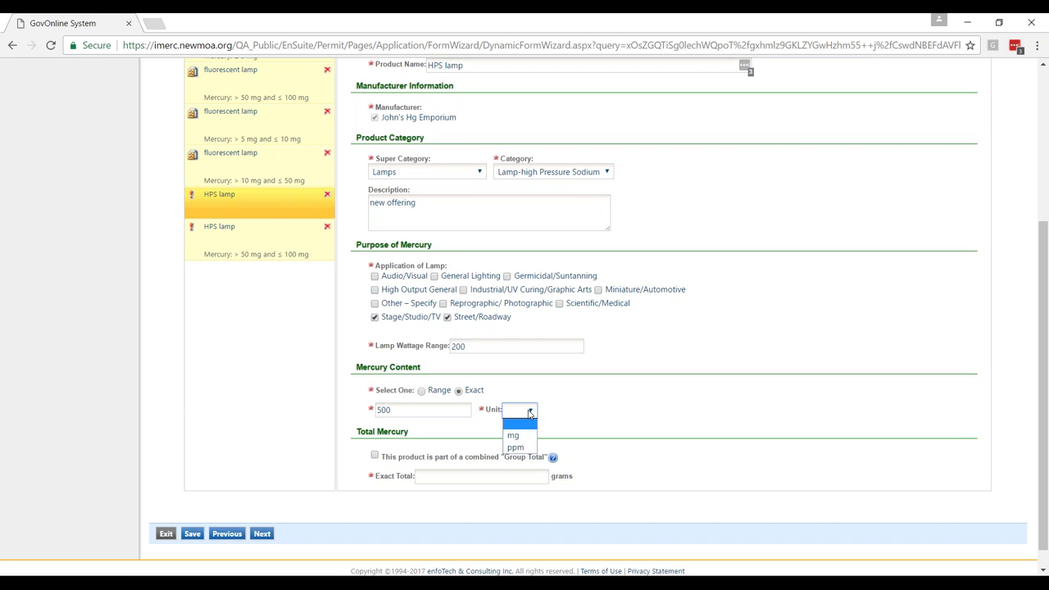
left_click(533, 435)
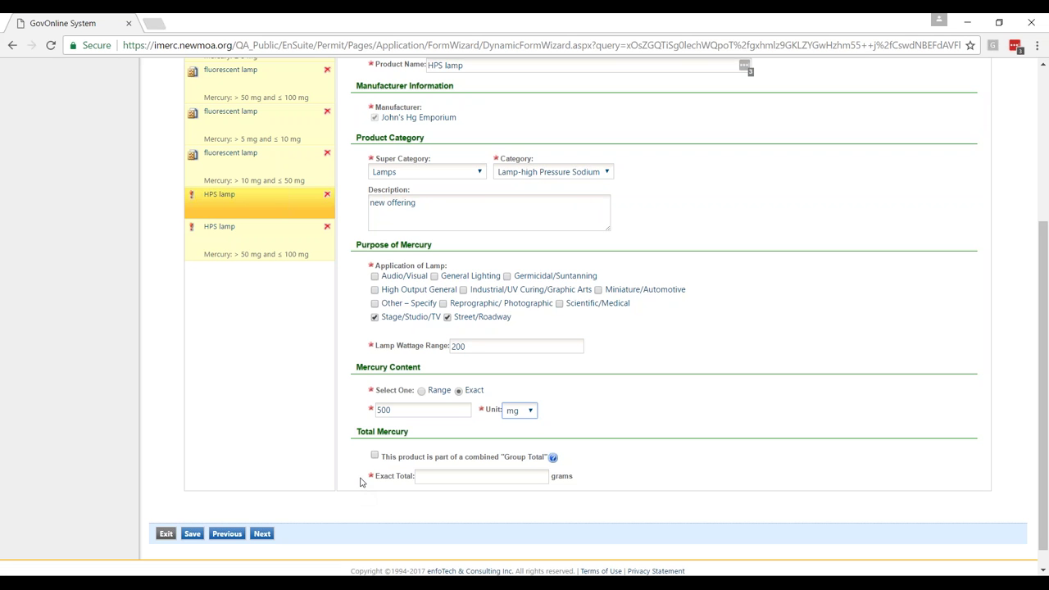
left_click(376, 456)
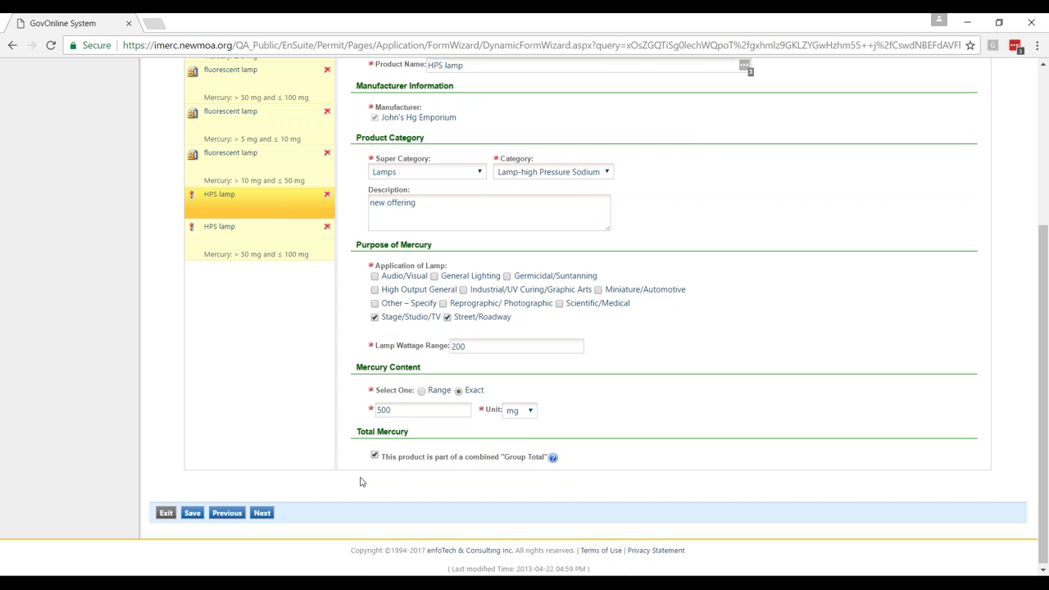
left_click(226, 232)
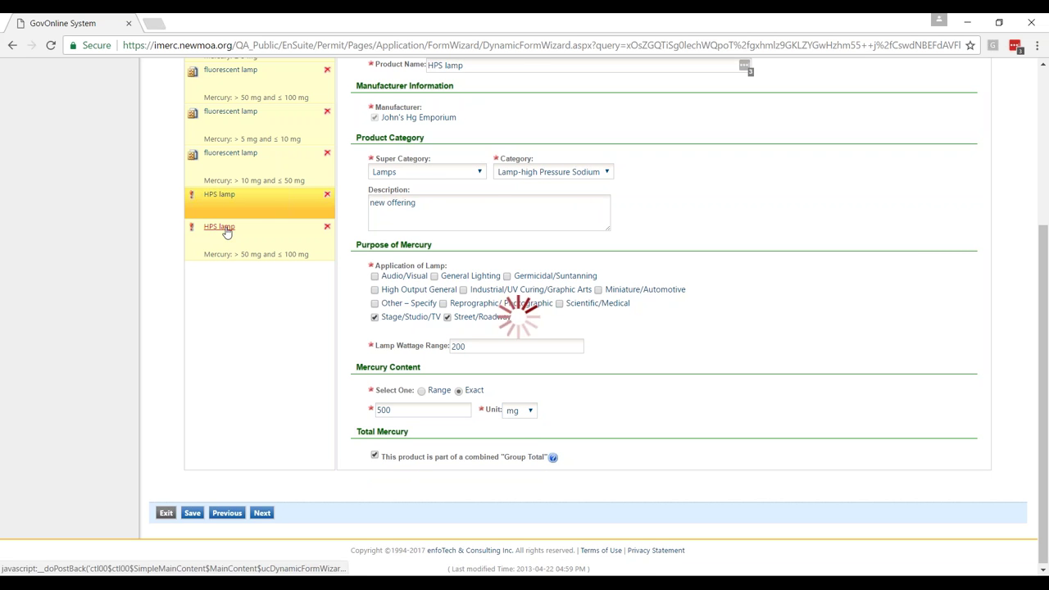
left_click(374, 487)
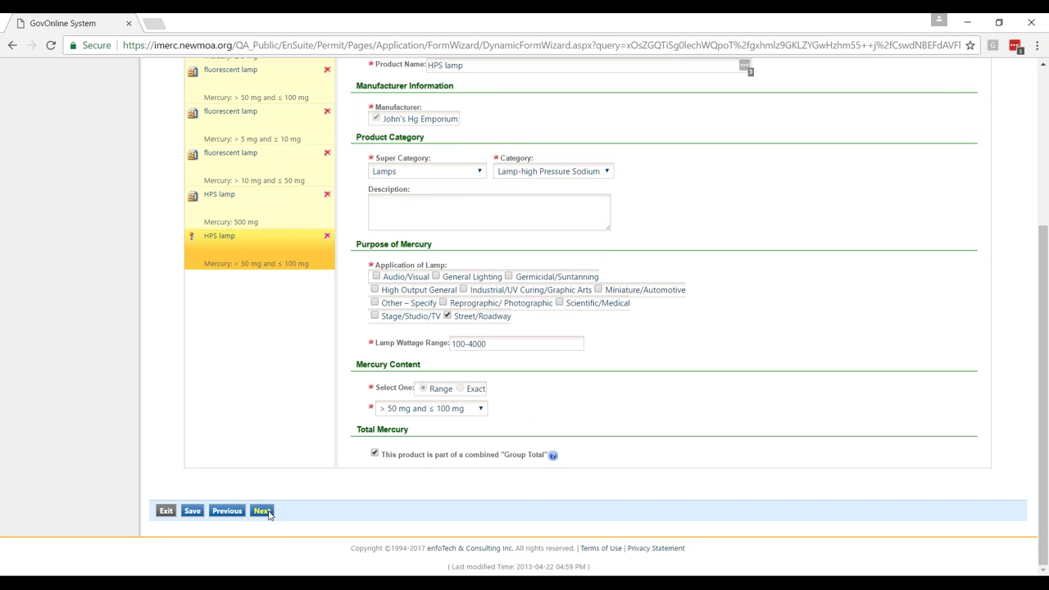
Step: Move on to the Product Group Total page and enter 344 for the fluorescent lamps group
left_click(262, 511)
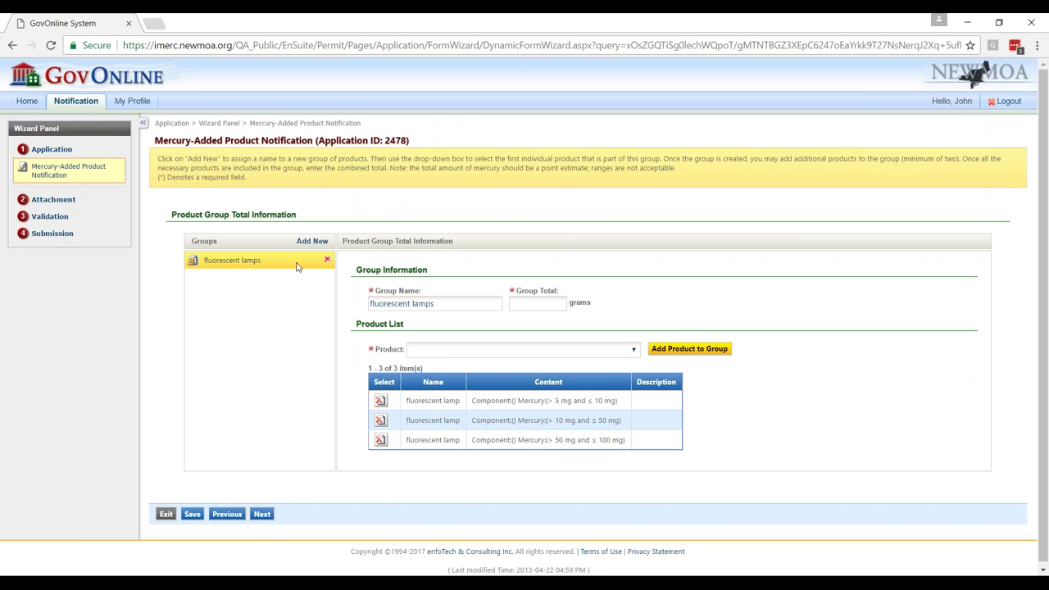
left_click(543, 311)
type("344")
left_click(632, 353)
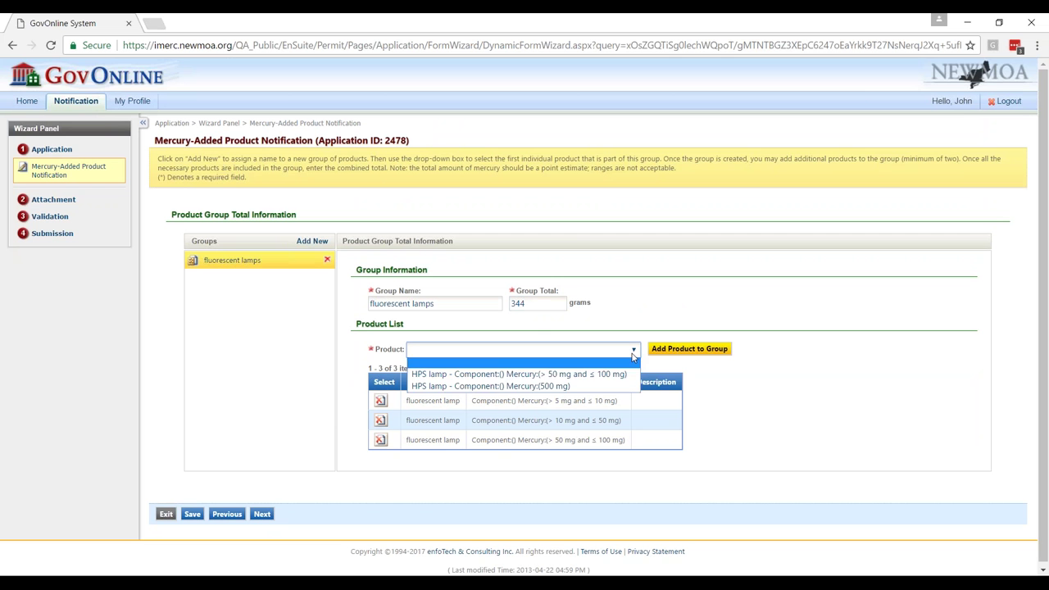
left_click(633, 352)
left_click(632, 352)
Step: Create a product group 'HPS lamps' starting with the 50–100 mg HPS lamp
left_click(313, 243)
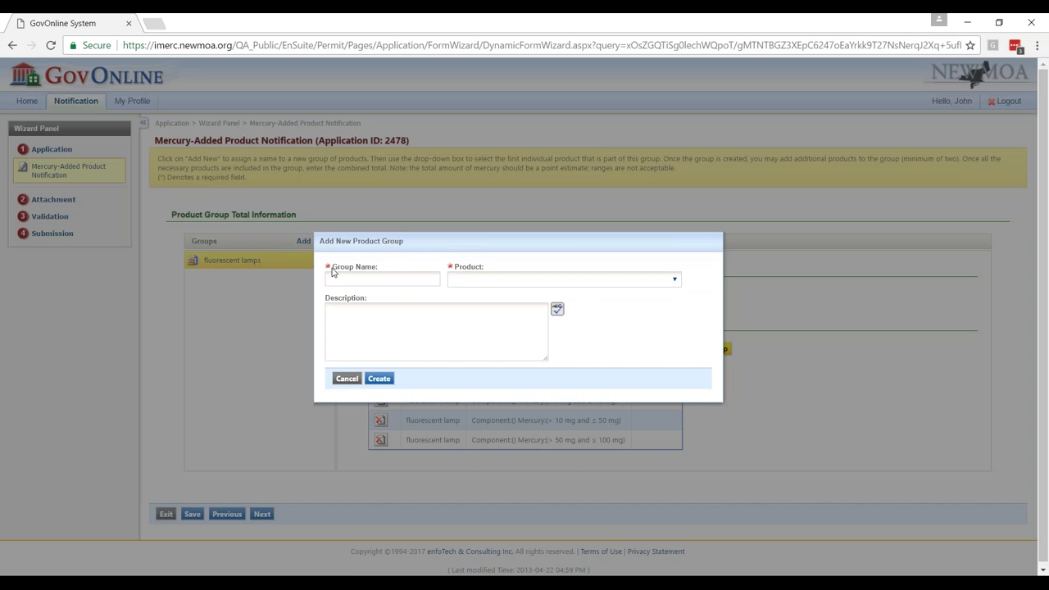
left_click(334, 279)
type("HP")
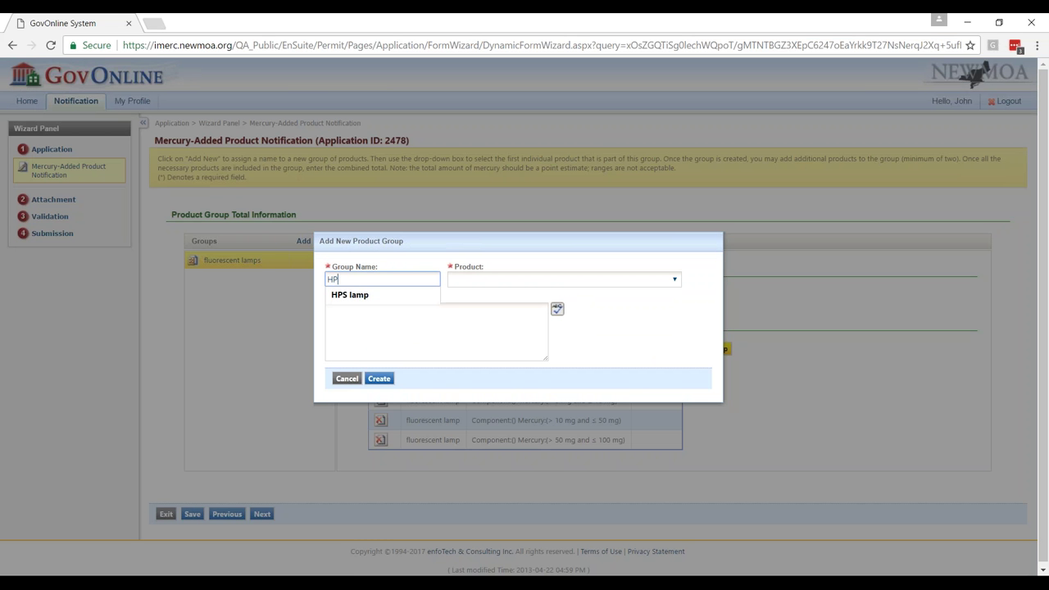
type("S lamps")
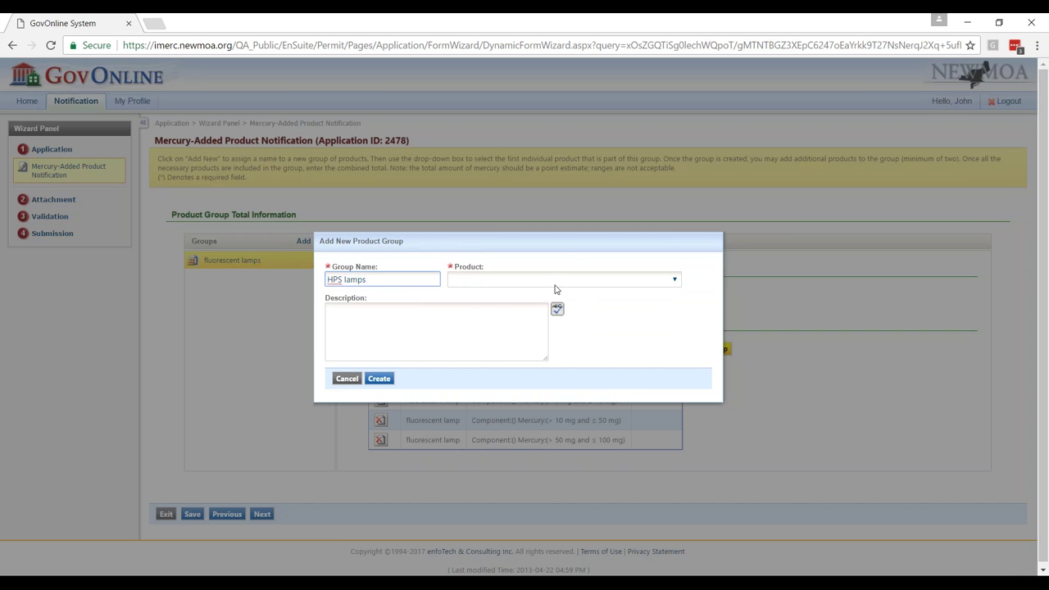
left_click(672, 281)
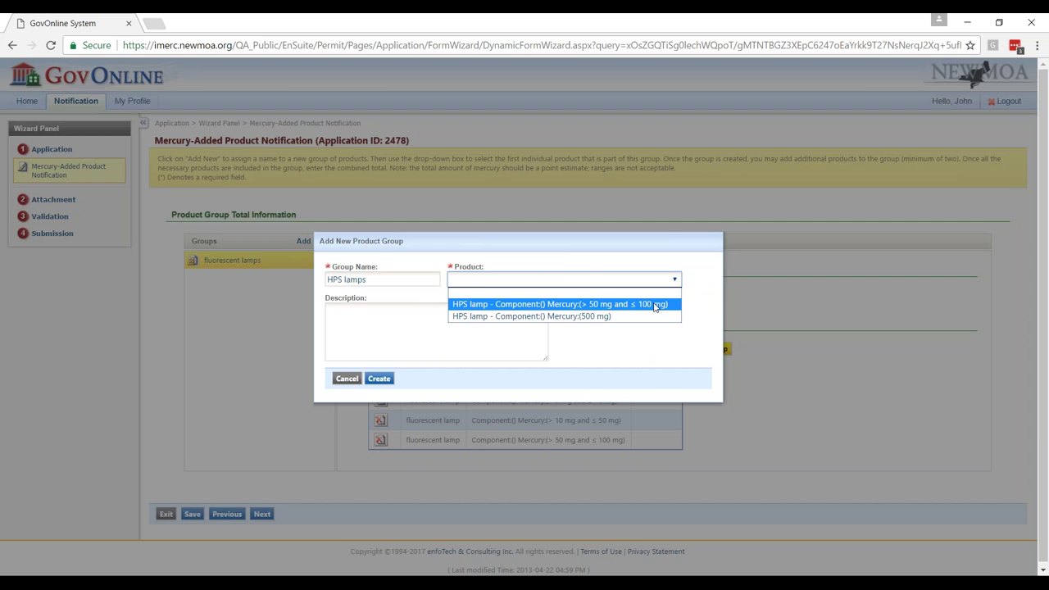
left_click(656, 303)
left_click(674, 280)
left_click(673, 280)
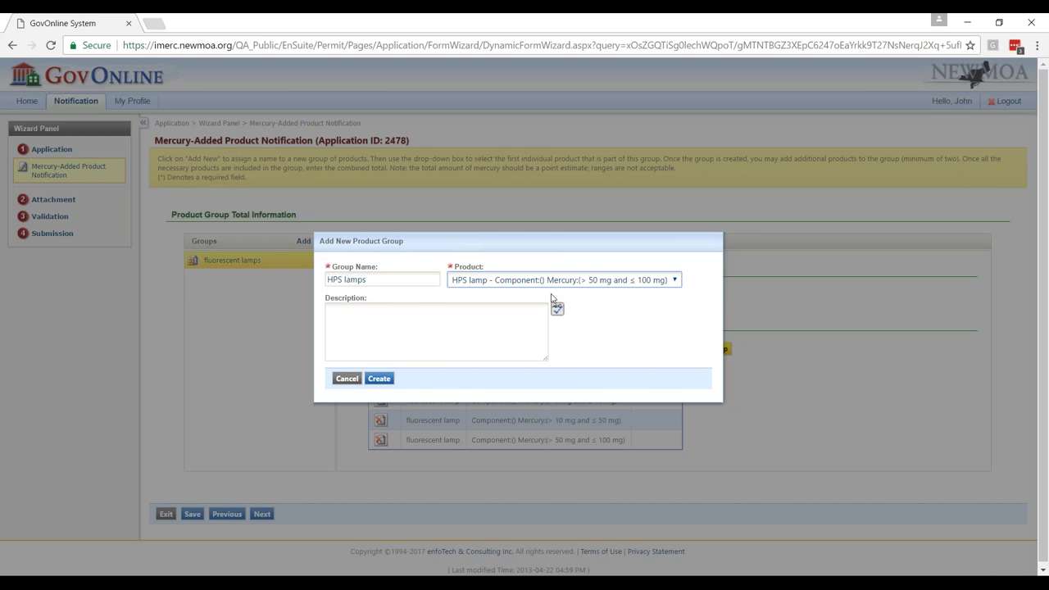
left_click(381, 379)
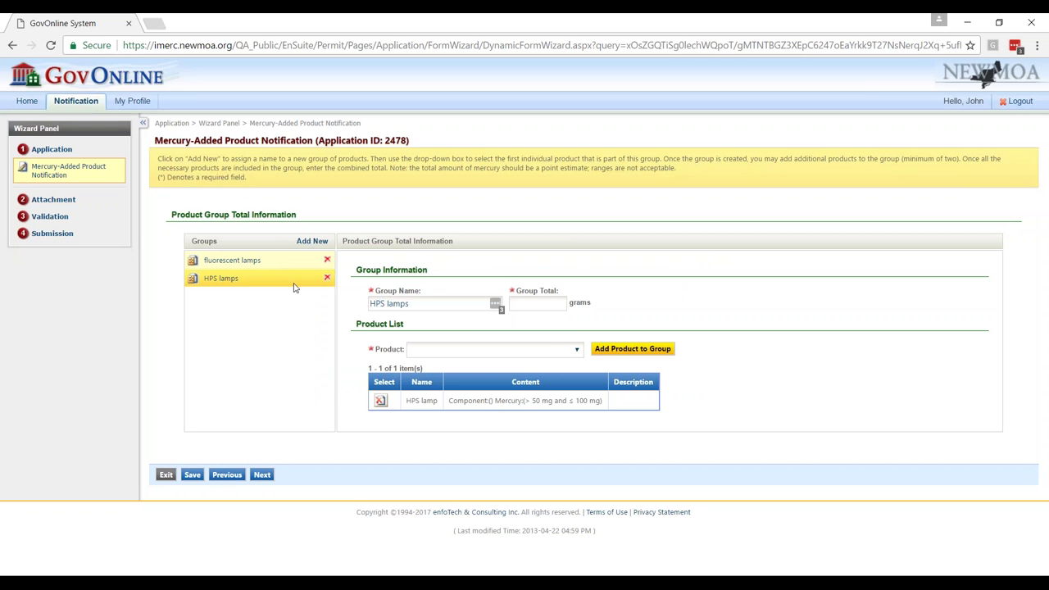
Step: Add the 500 mg HPS lamp to the group, enter a 677 group total, and continue
left_click(577, 350)
left_click(562, 376)
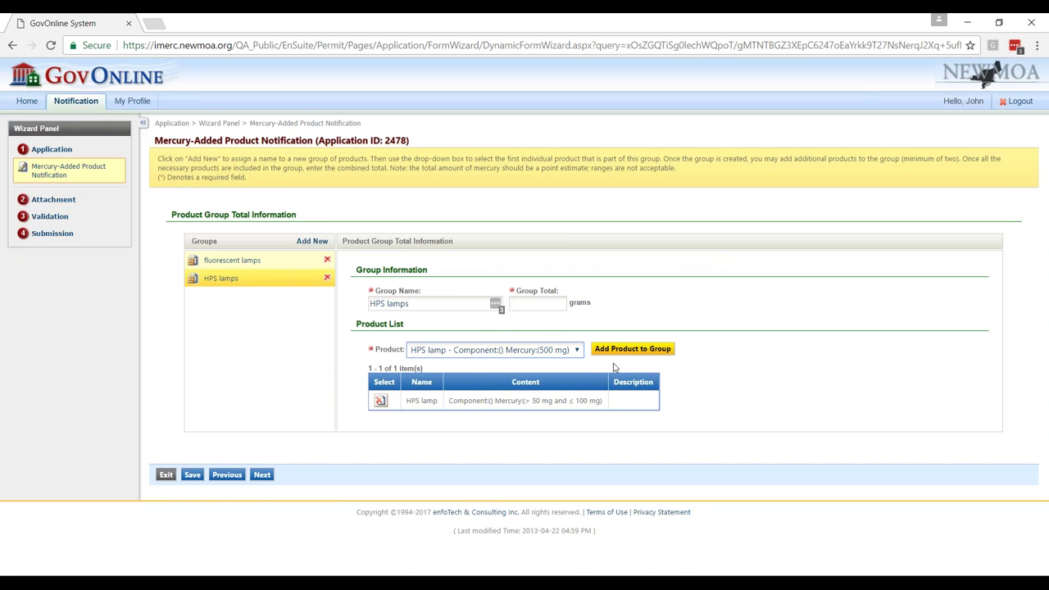
left_click(611, 350)
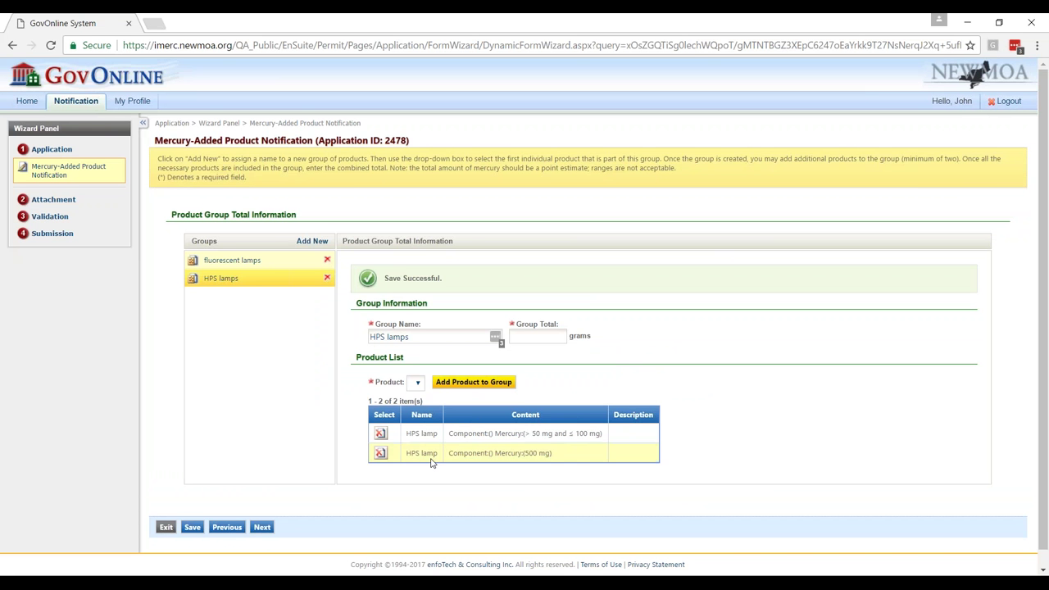
left_click(544, 338)
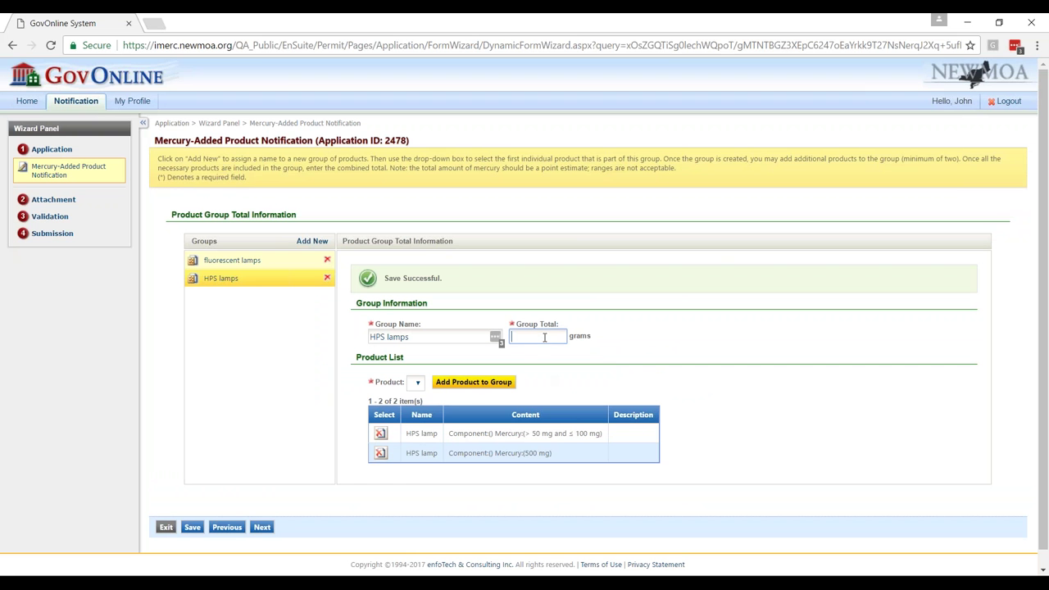
type("677")
left_click(261, 527)
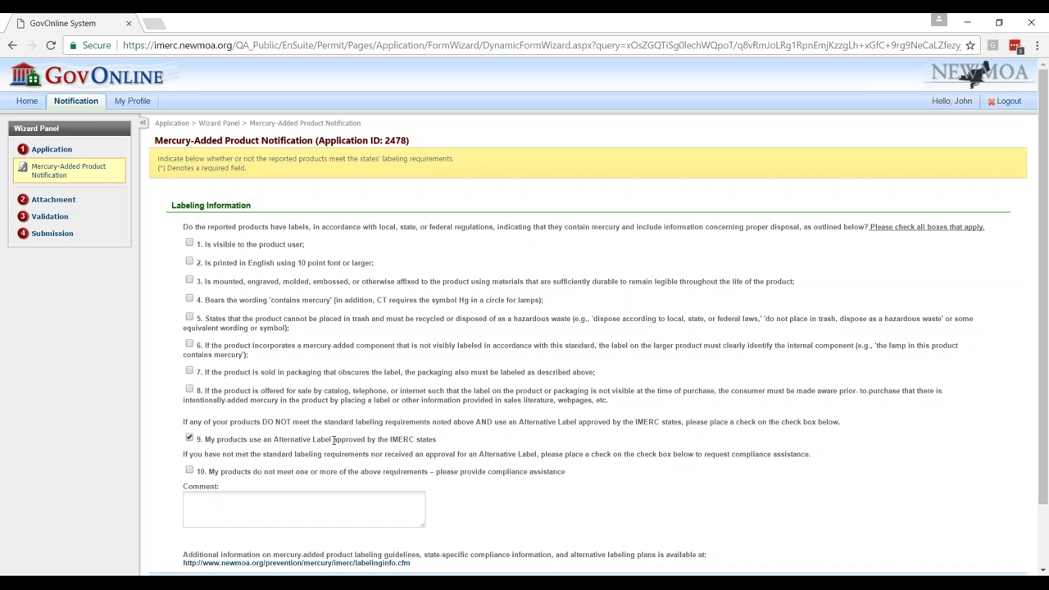
Step: Review the Alternative Label item 9, then advance through Labeling, Attachment and Validation to Submit
left_click_drag(334, 440, 275, 440)
scroll(353, 495, "down", 2)
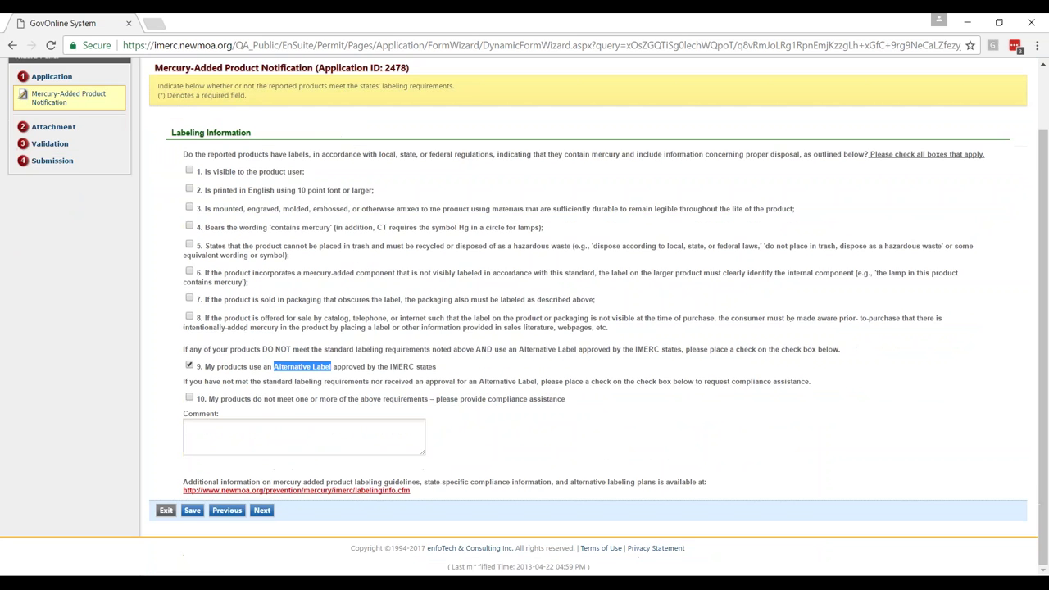
left_click(261, 510)
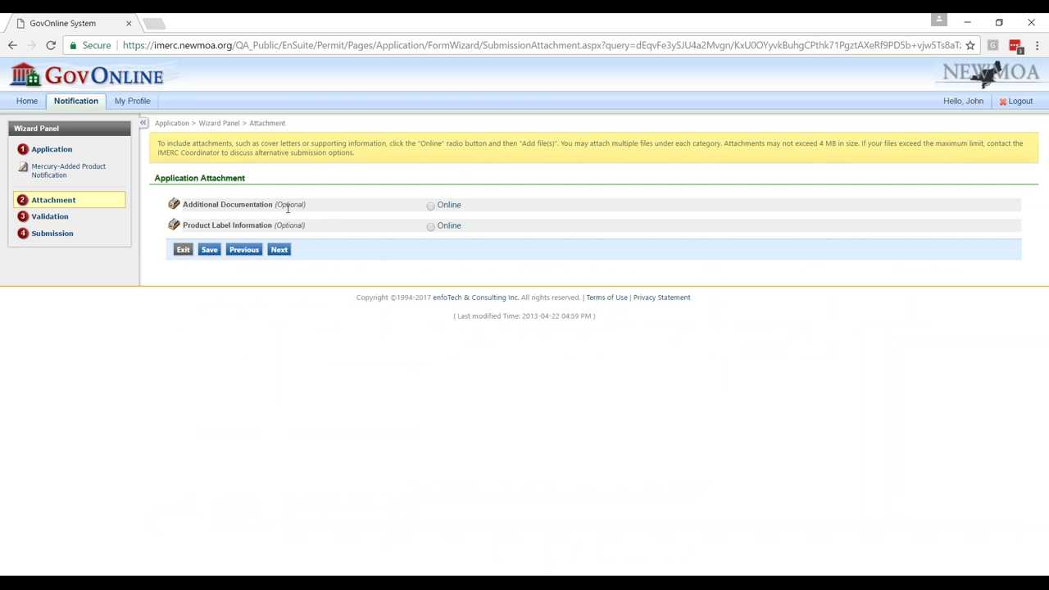
left_click(279, 250)
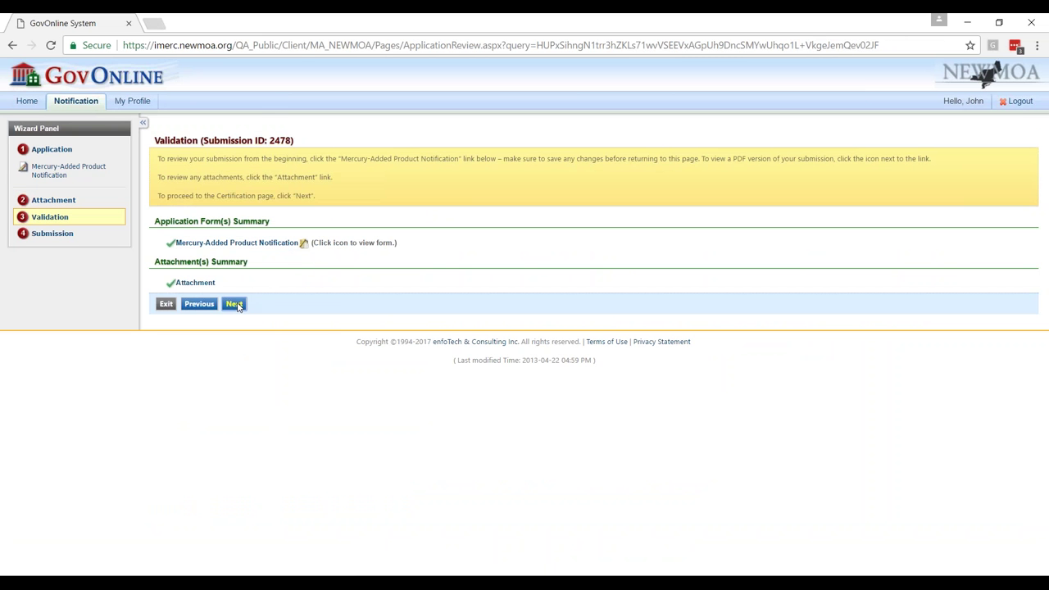
left_click(236, 305)
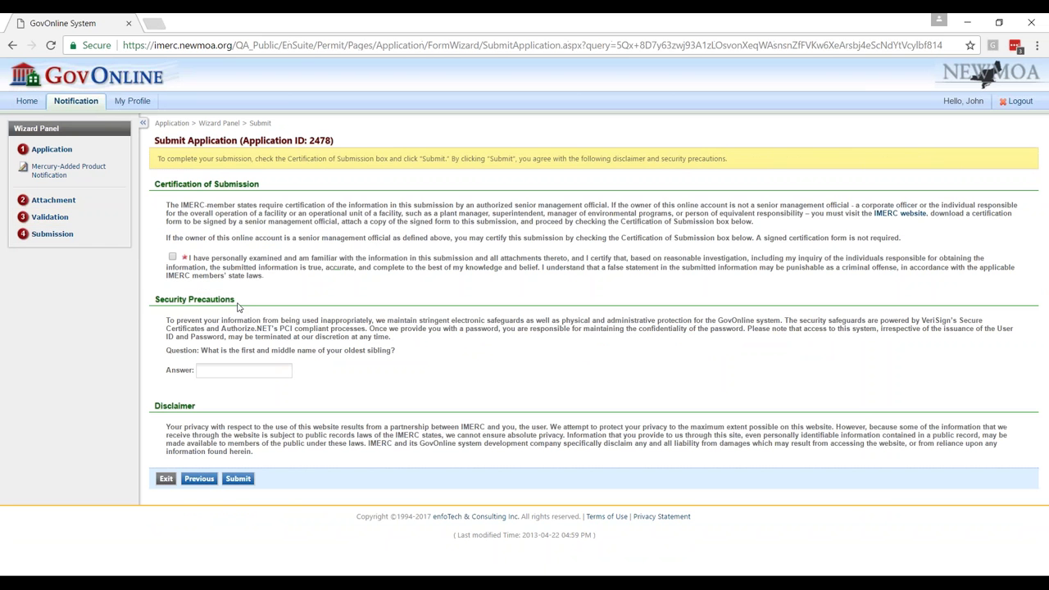
Step: Certify and submit application 2478 with the security answer, then find it in the submitted list
left_click(173, 258)
left_click(254, 371)
left_click(254, 483)
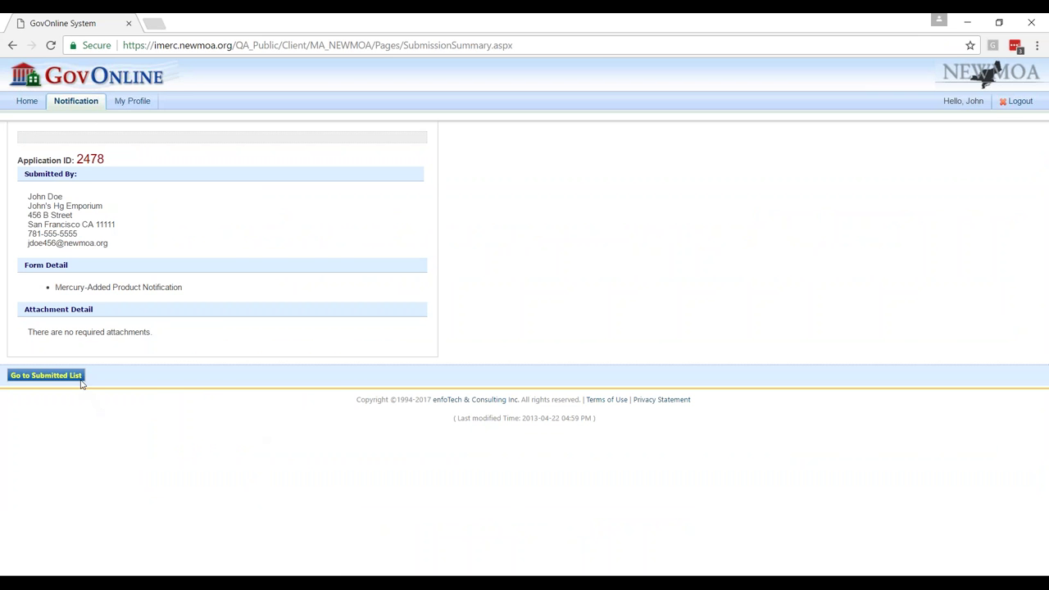
left_click(45, 375)
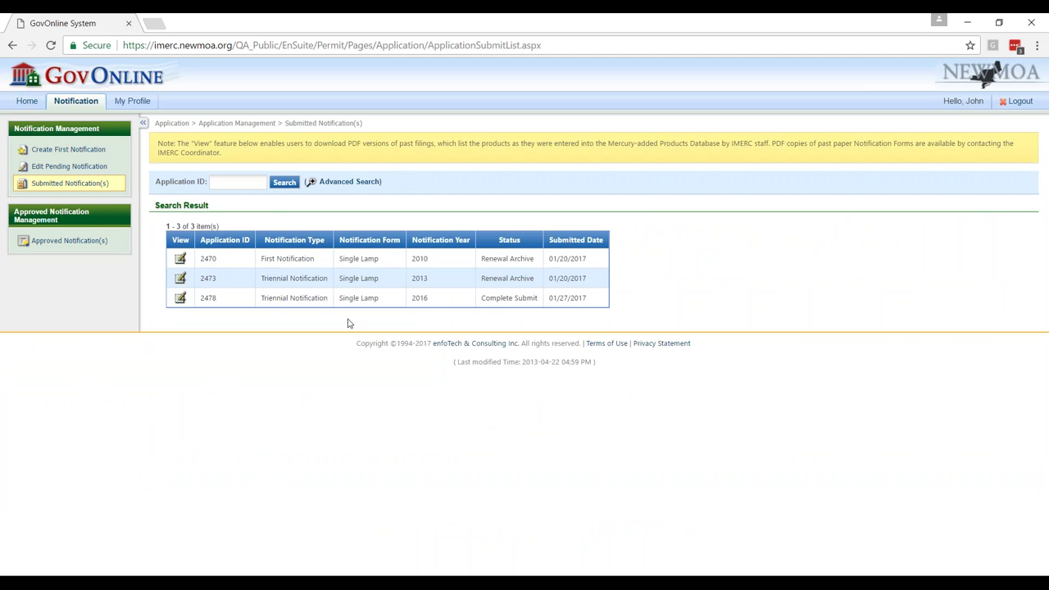
left_click_drag(603, 299, 198, 299)
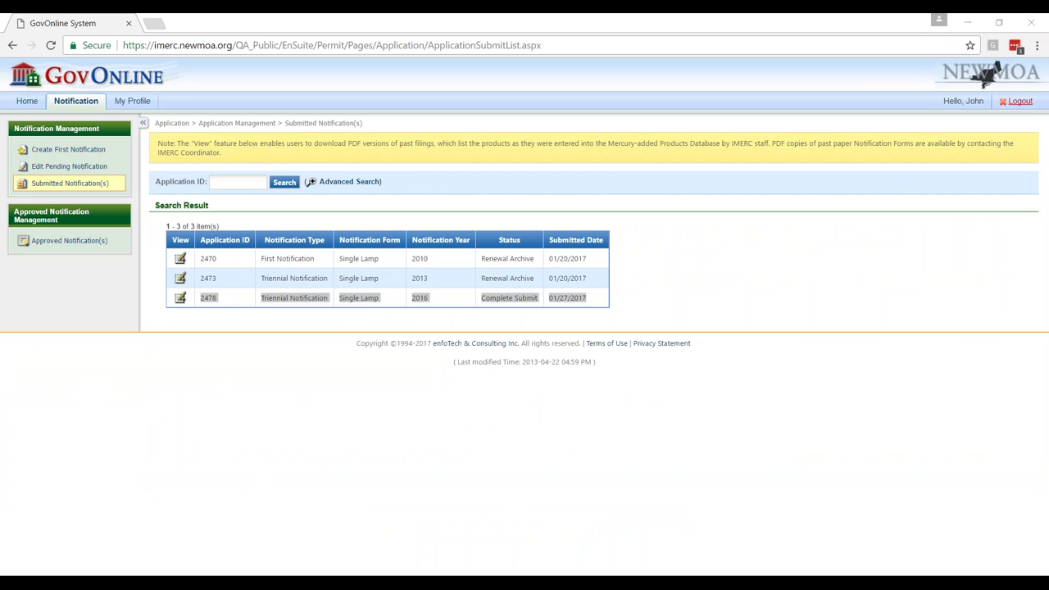
Step: Log out, then sign in with the reporting company's user name and password
left_click(1019, 101)
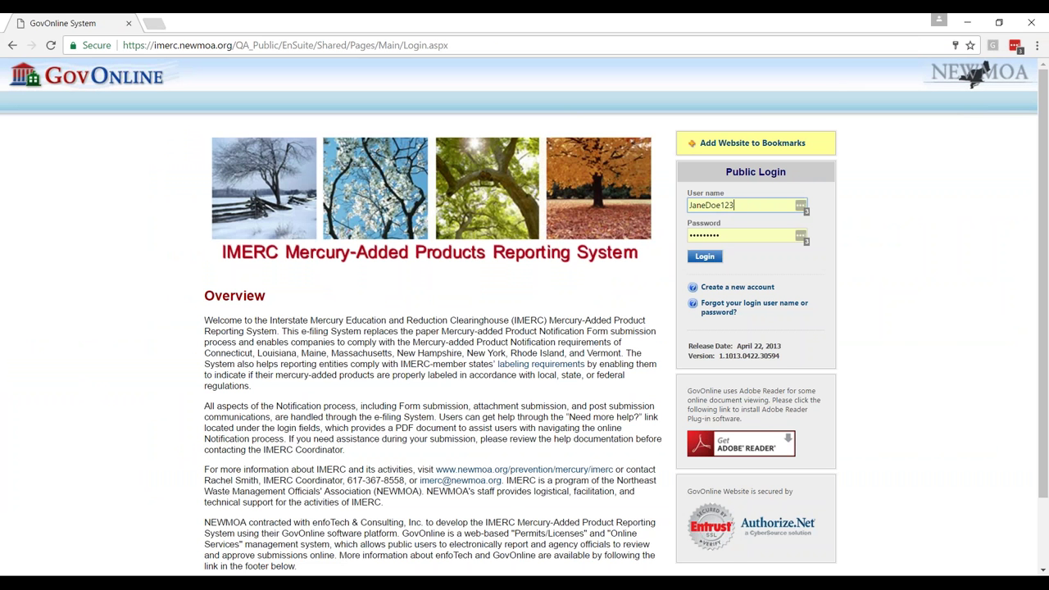
double_click(737, 205)
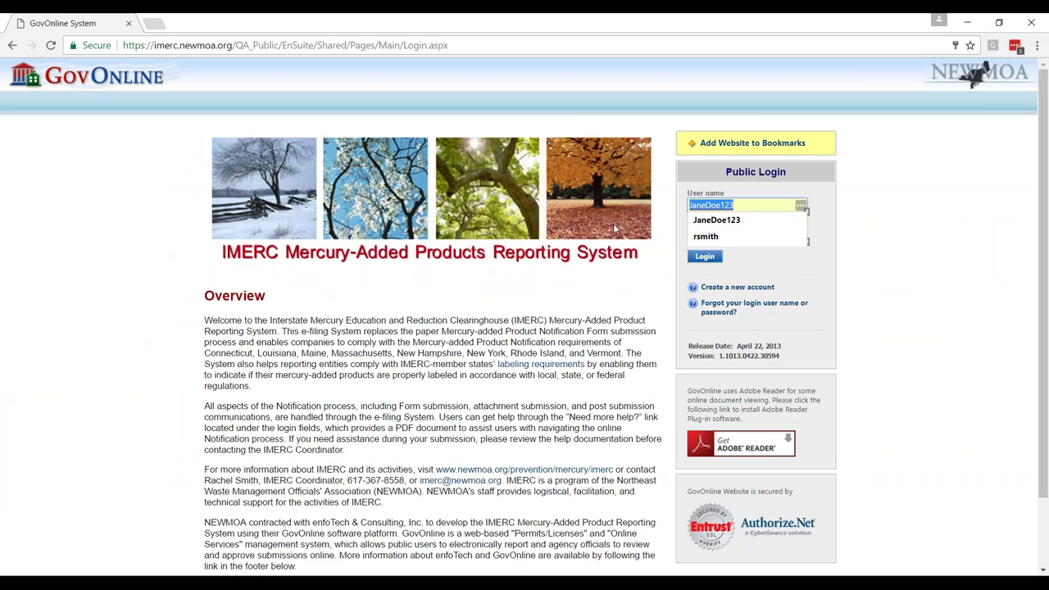
type("Joe")
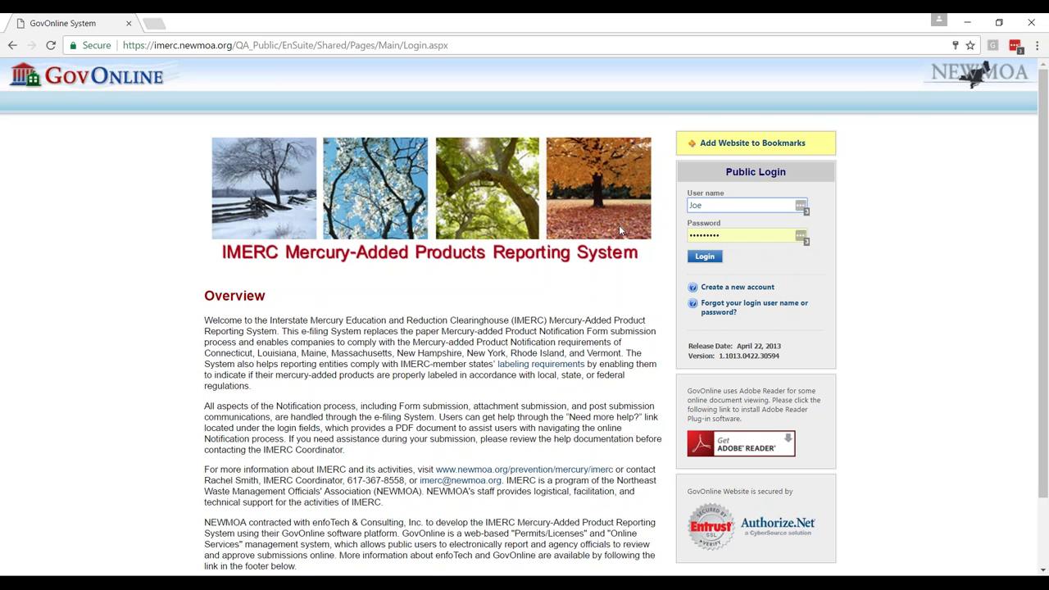
type("Schmo")
key("Tab")
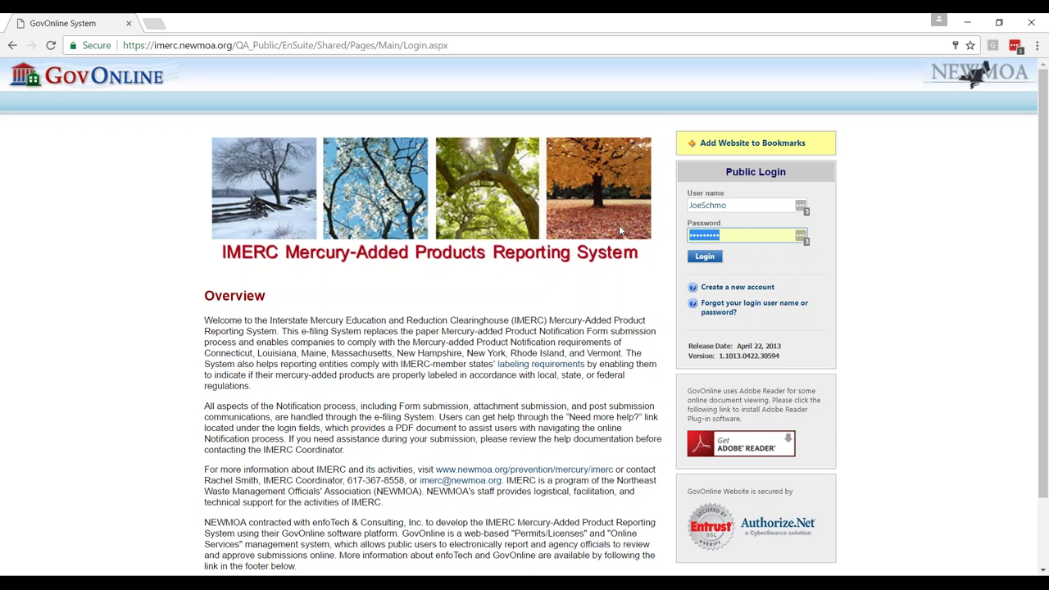
type("********")
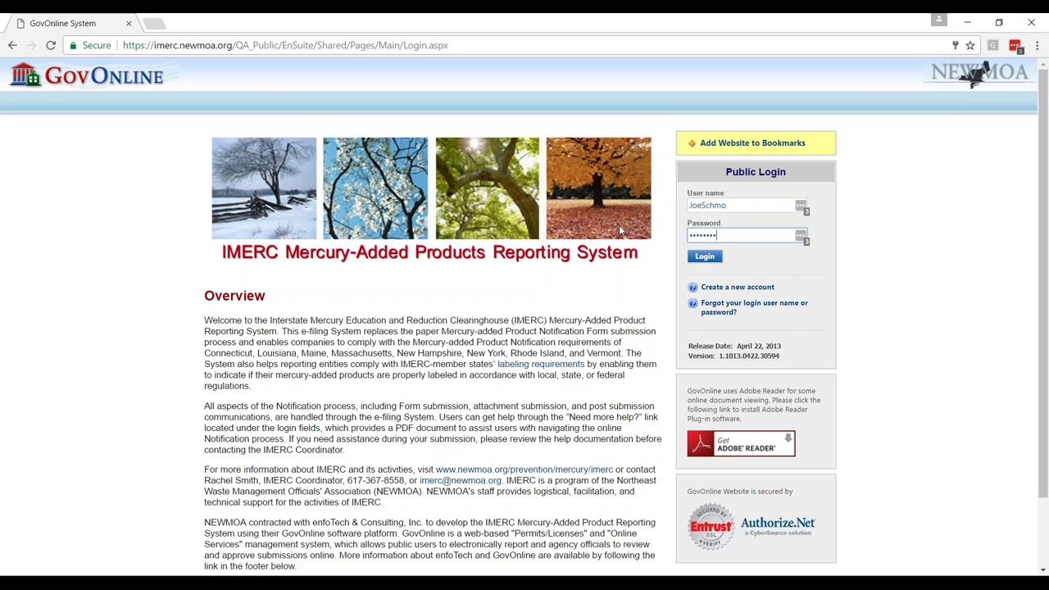
type("*")
left_click(711, 259)
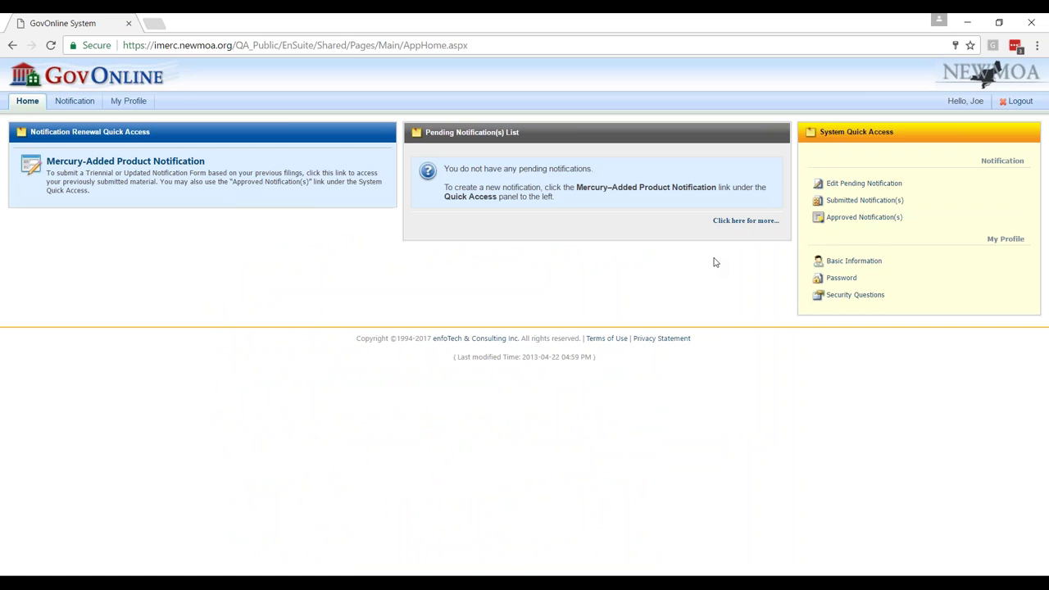
Step: Renew approved notification 2474 from the Approved Notification(s) list and review the company form
left_click(842, 223)
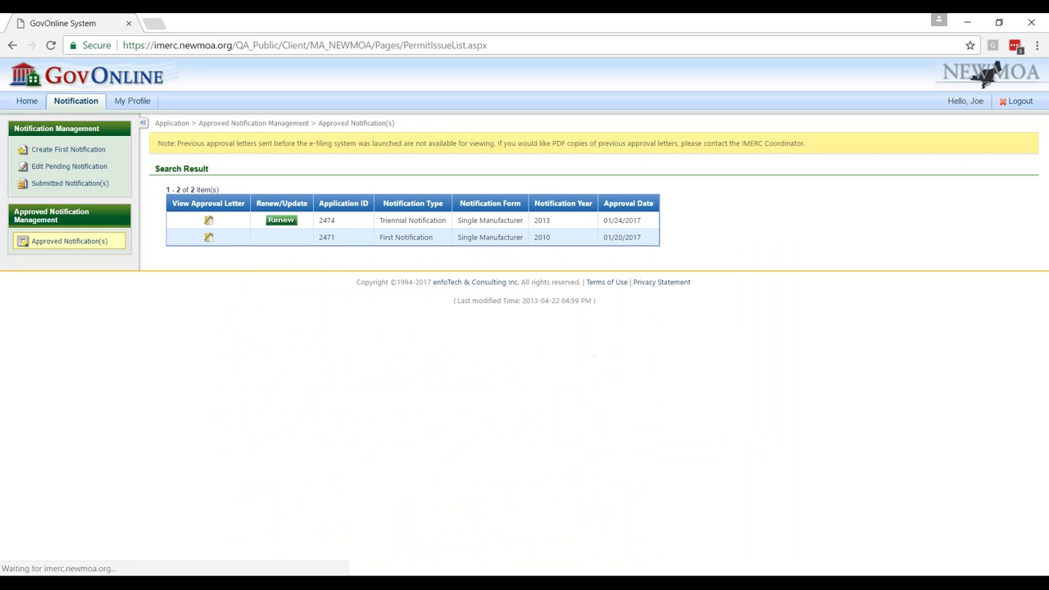
left_click(276, 222)
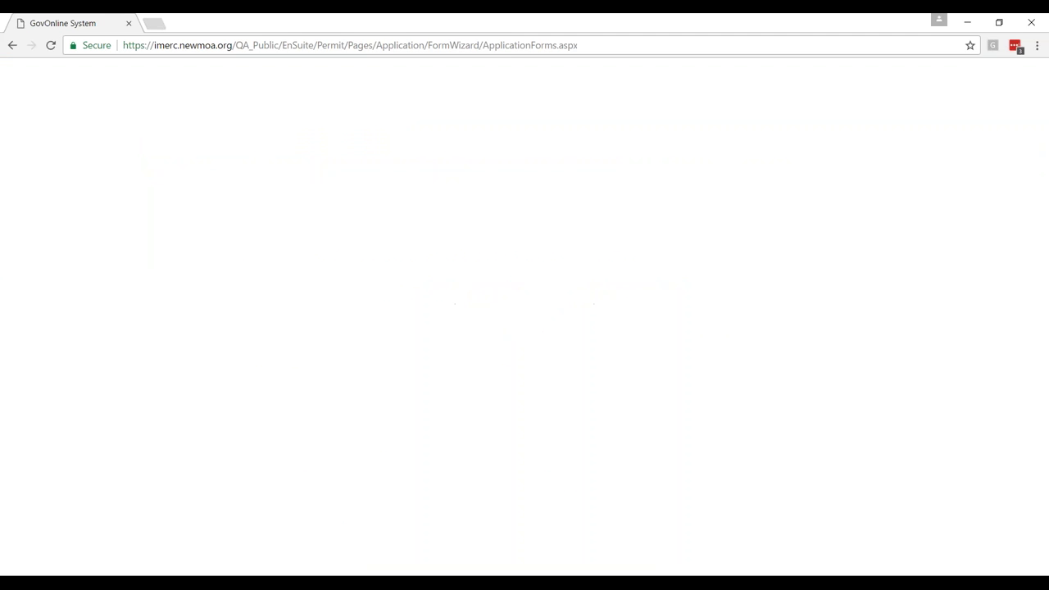
left_click(241, 273)
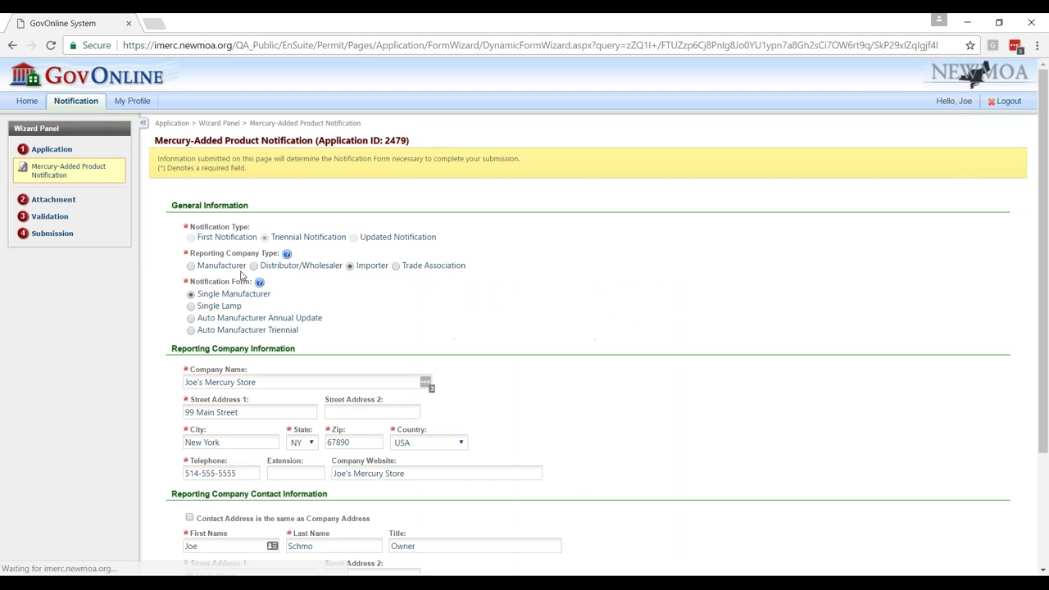
scroll(349, 180, "down", 1)
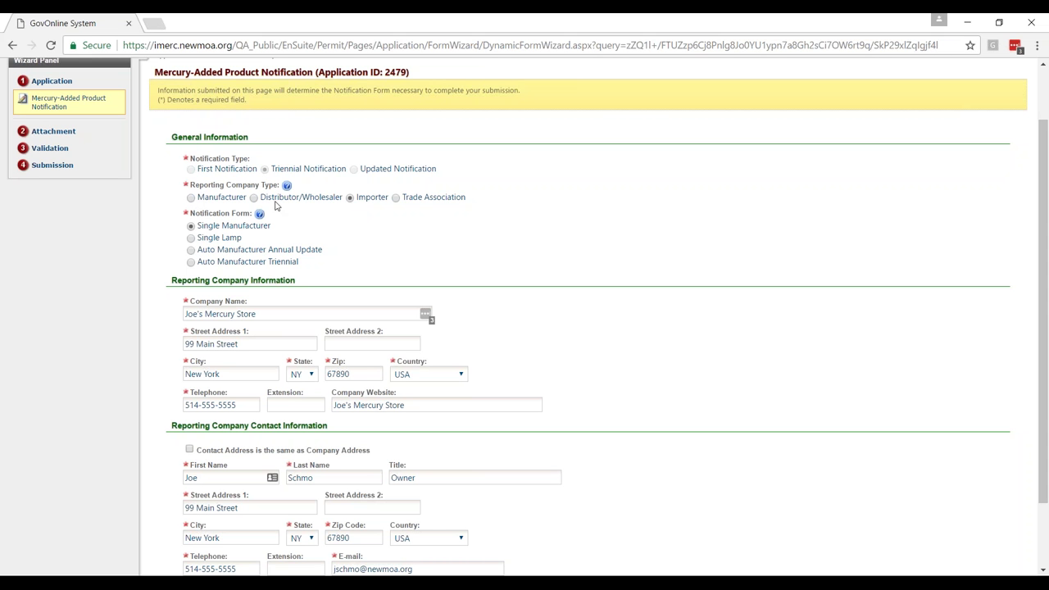
mouse_move(286, 187)
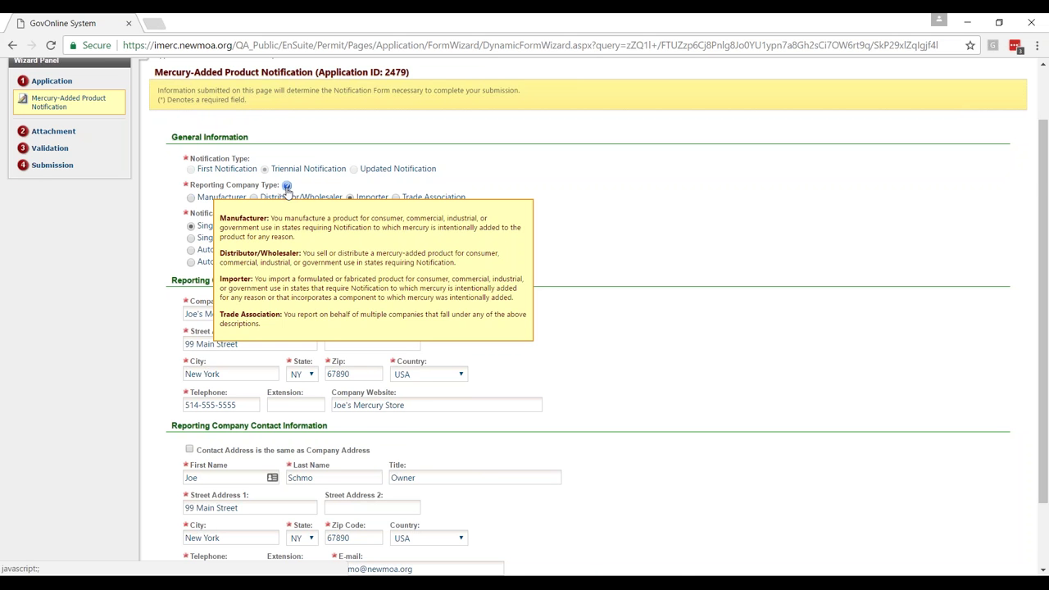
scroll(494, 251, "down", 1)
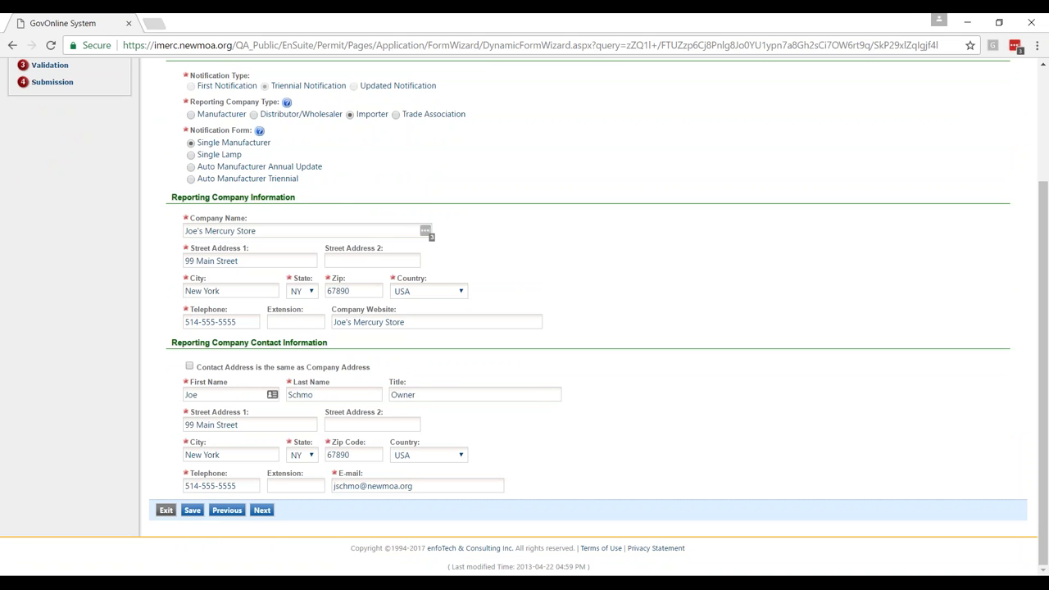
left_click(264, 510)
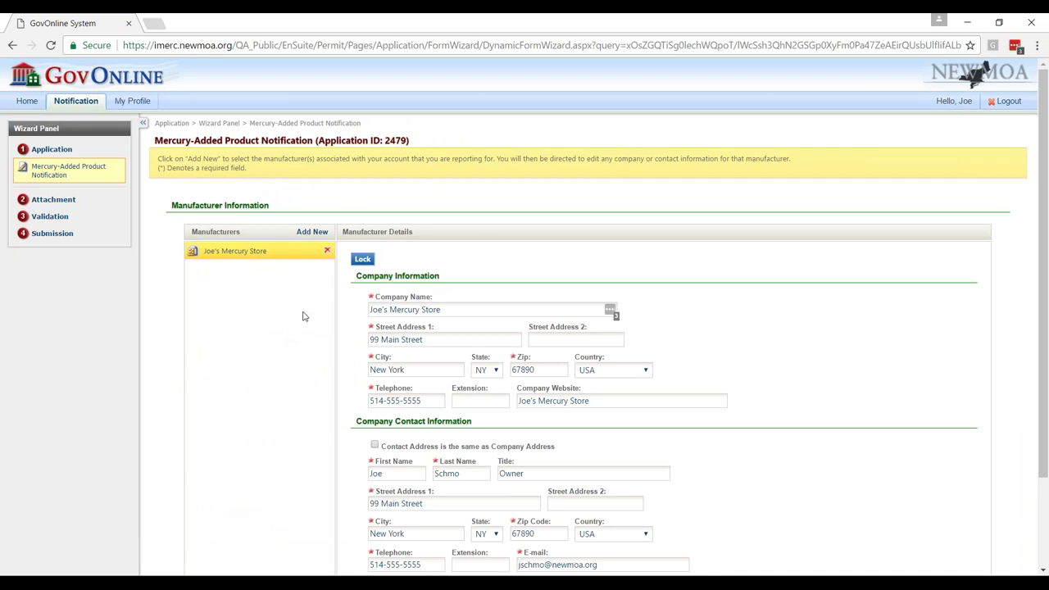
Step: Review the manufacturer details of application 2479 and go on to Product Information
scroll(301, 318, "down", 3)
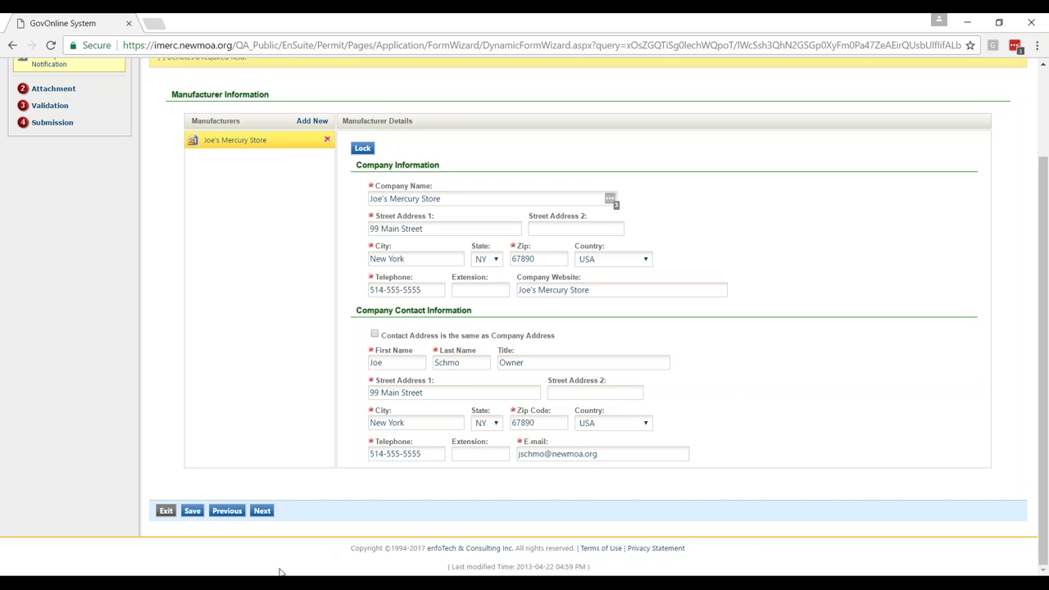
left_click(264, 512)
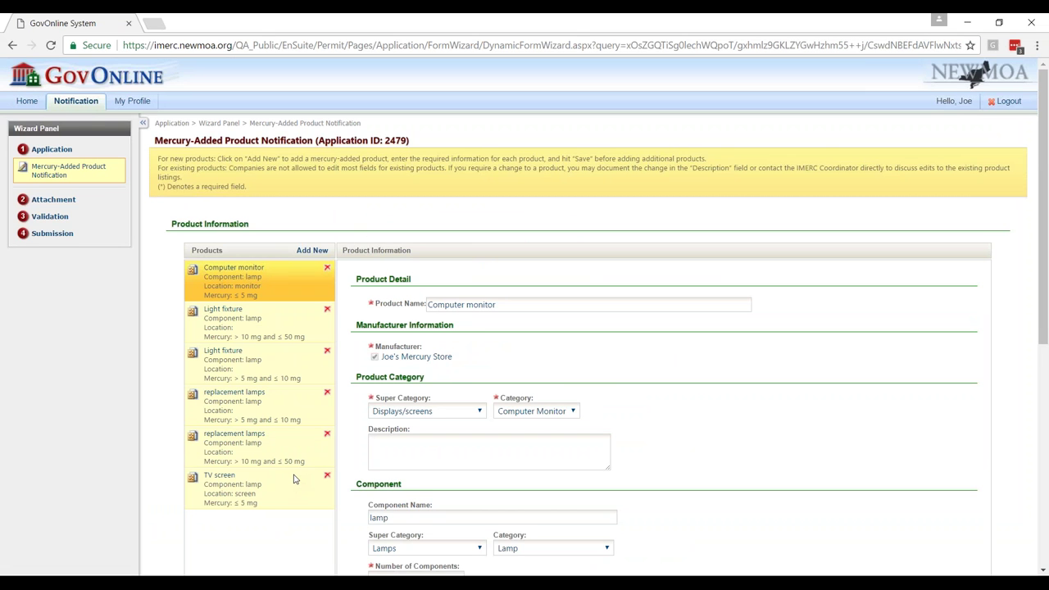
Step: Enter Exact Total mercury of 0.005 for the monitor, 34 and 0 for the two light fixtures
scroll(295, 479, "down", 2)
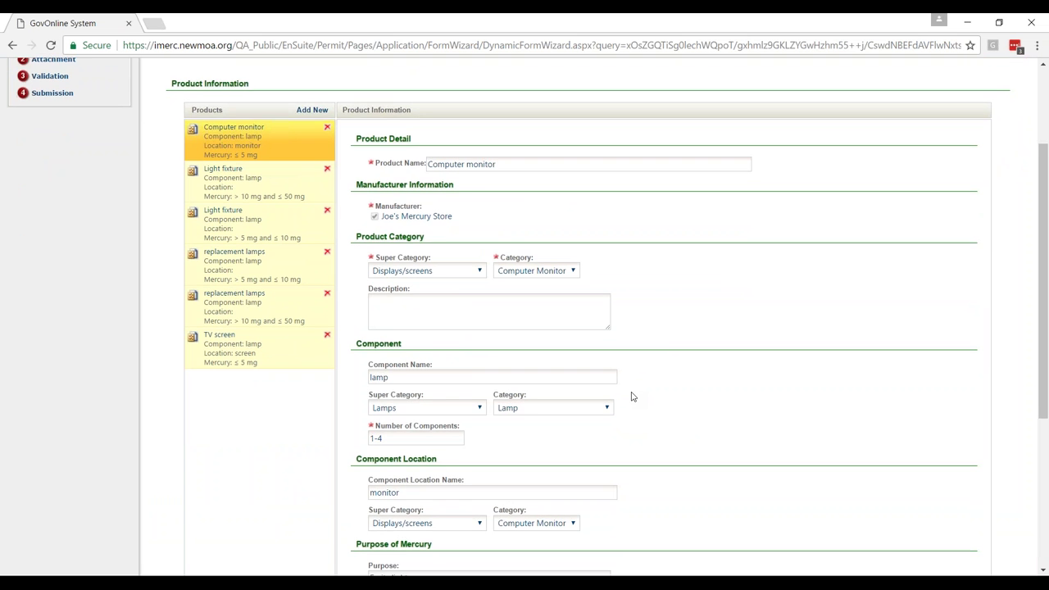
scroll(574, 459, "down", 3)
left_click(483, 531)
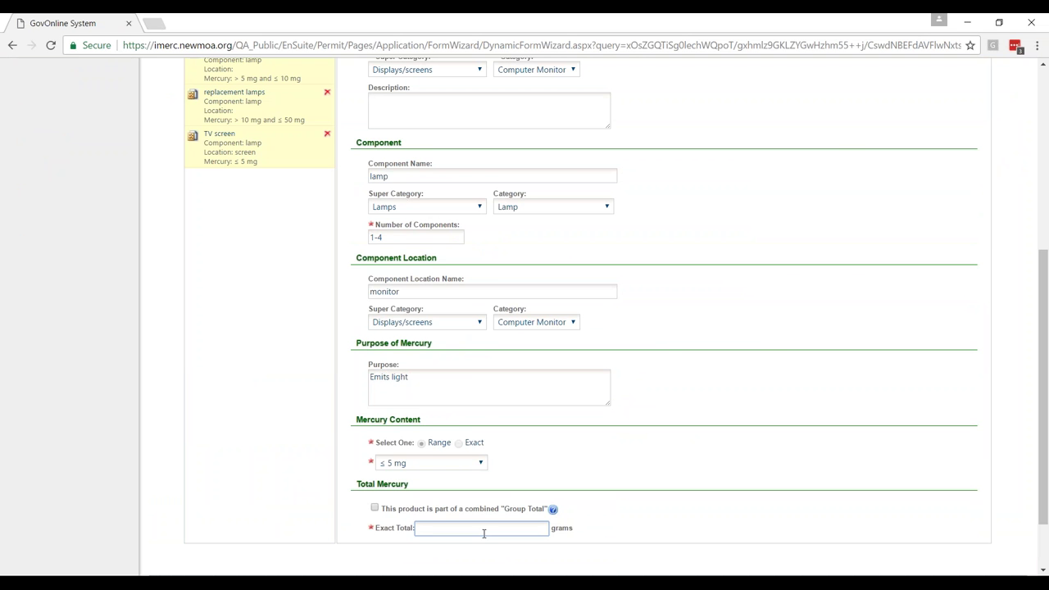
type("0.005")
scroll(324, 312, "up", 3)
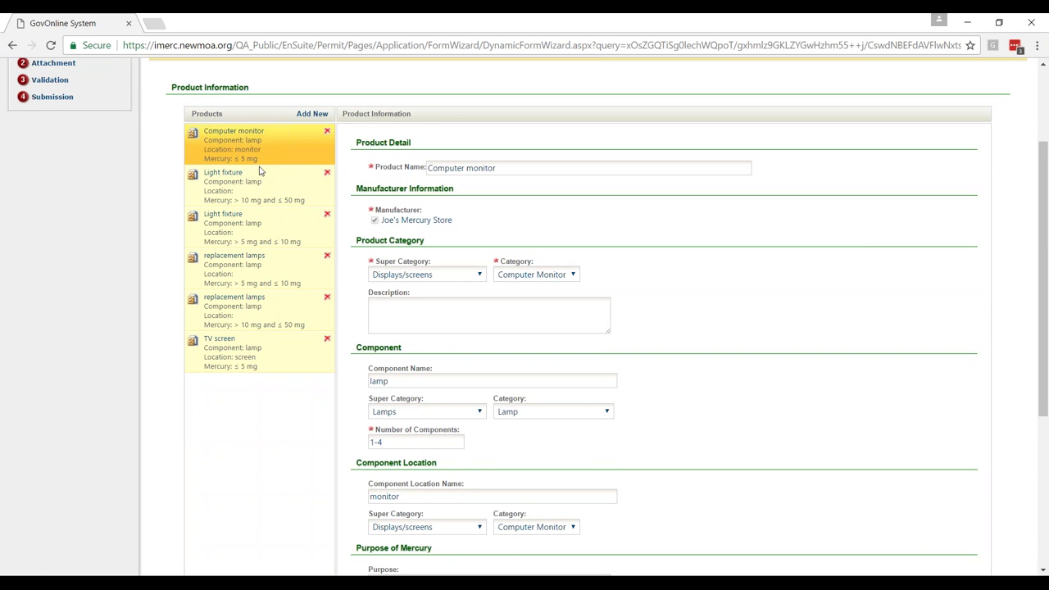
left_click(226, 173)
scroll(419, 357, "down", 5)
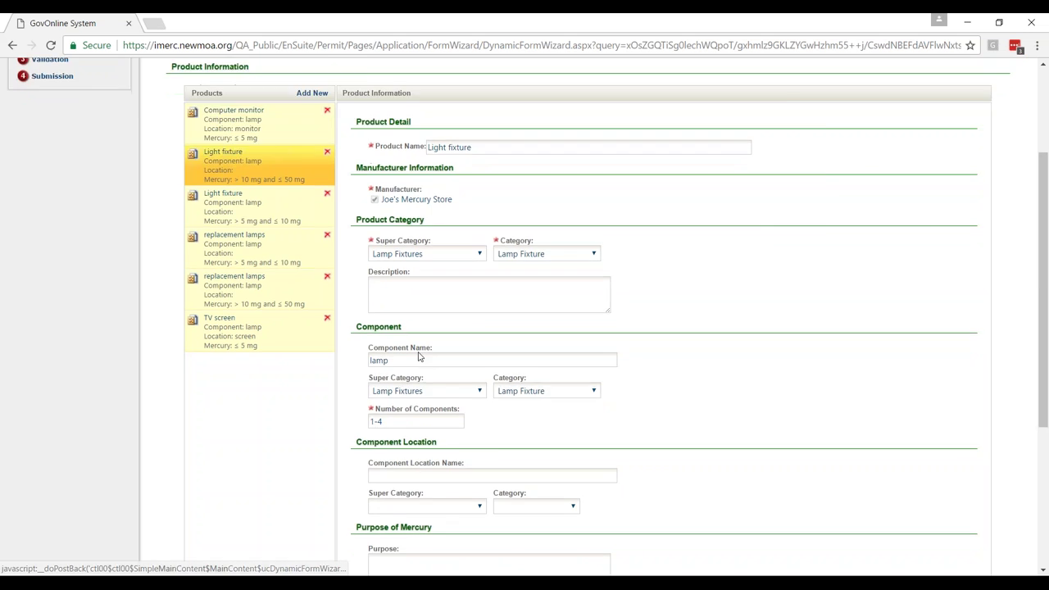
left_click(448, 446)
type("34")
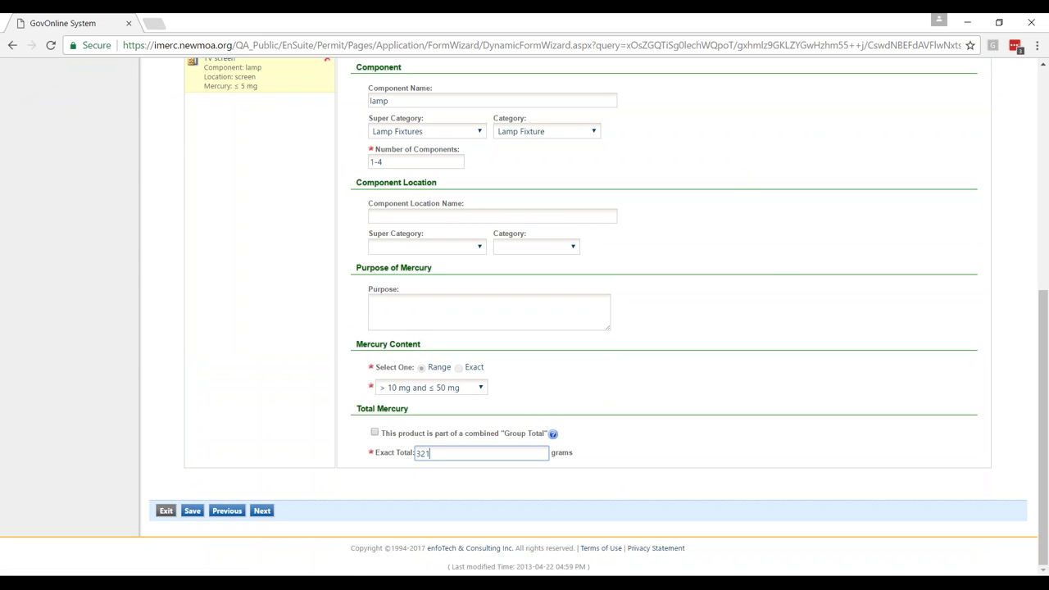
scroll(311, 344, "up", 4)
left_click(267, 227)
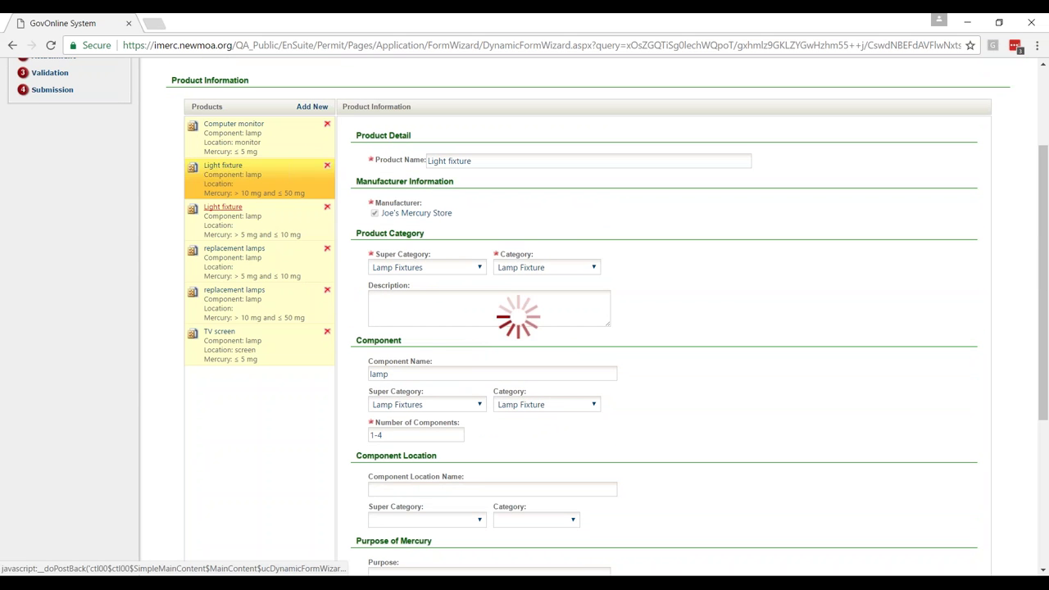
scroll(354, 366, "down", 4)
left_click(447, 452)
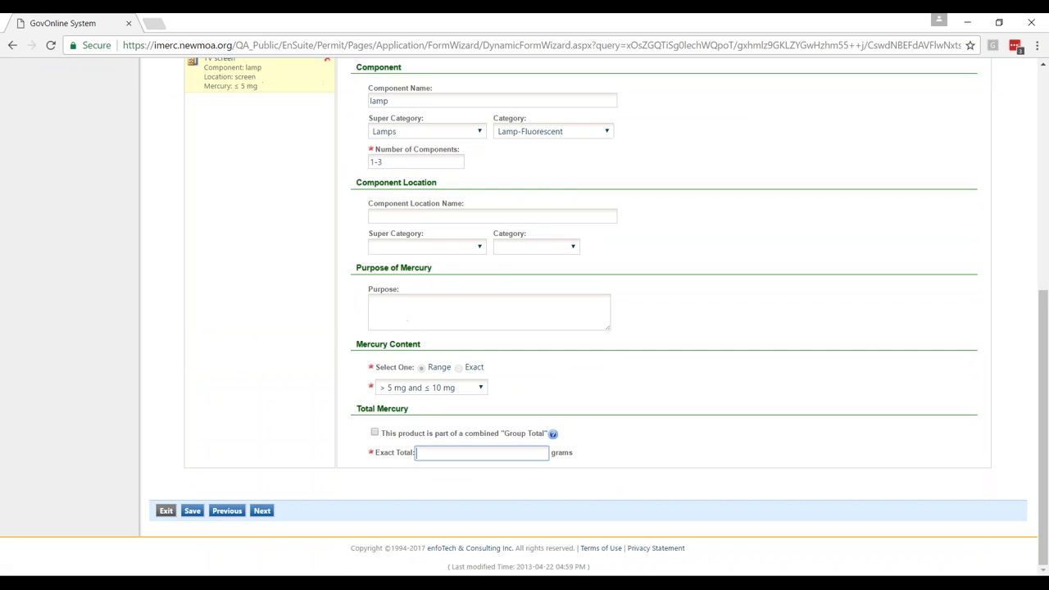
type("0")
scroll(288, 377, "up", 4)
scroll(287, 377, "up", 1)
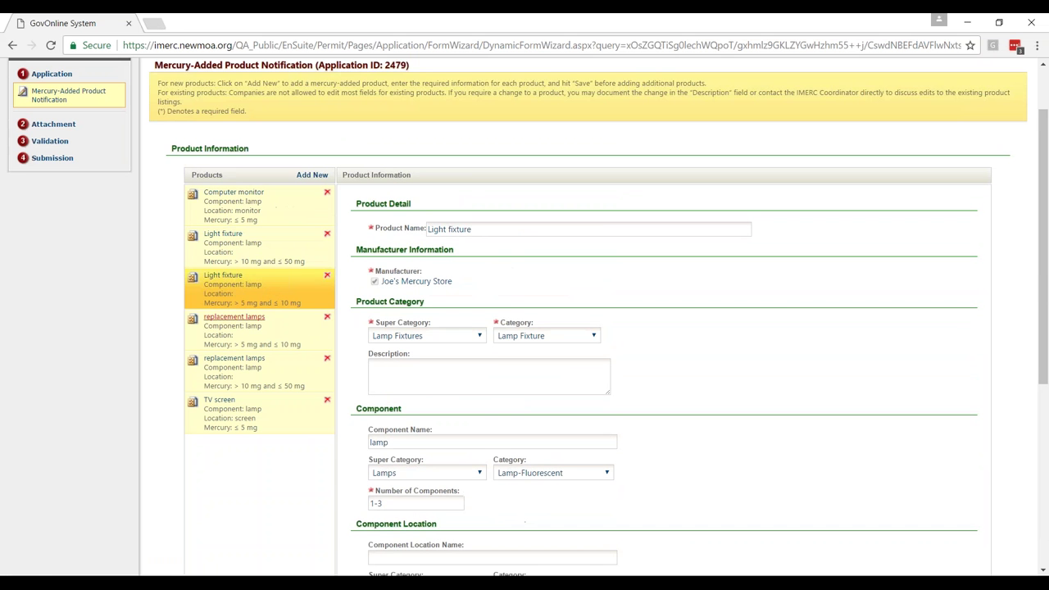
Step: Review the first replacement lamps product and the TV screen product's details
left_click(248, 320)
scroll(248, 319, "down", 4)
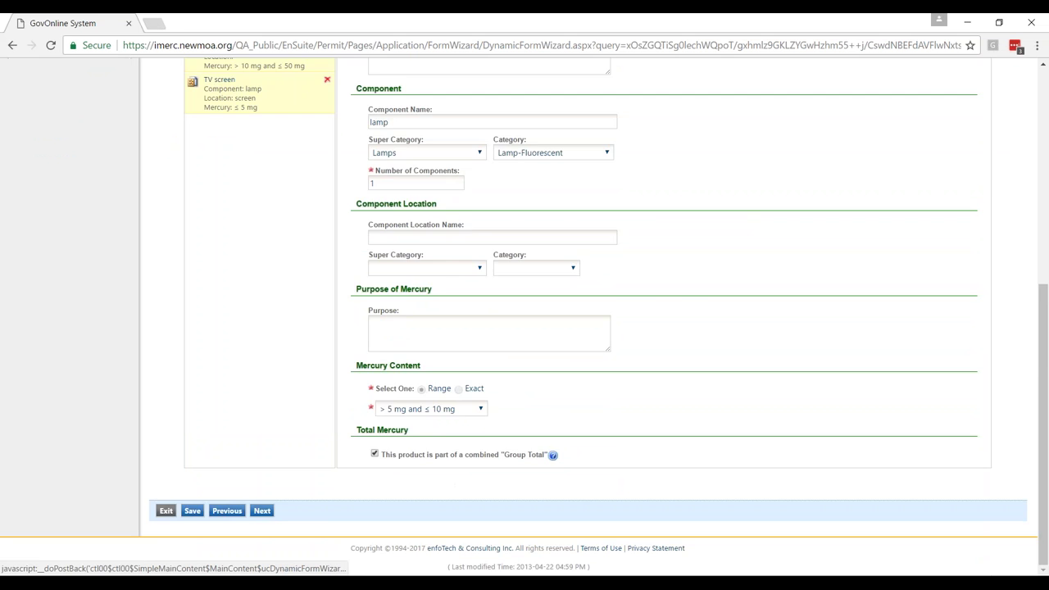
scroll(263, 291, "up", 3)
left_click(262, 291)
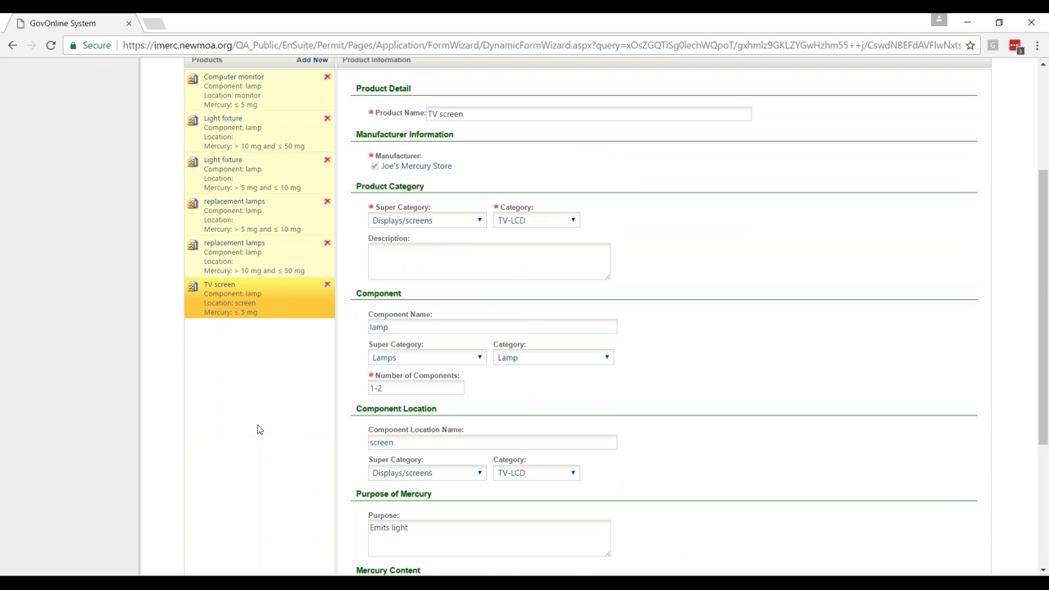
scroll(258, 429, "down", 3)
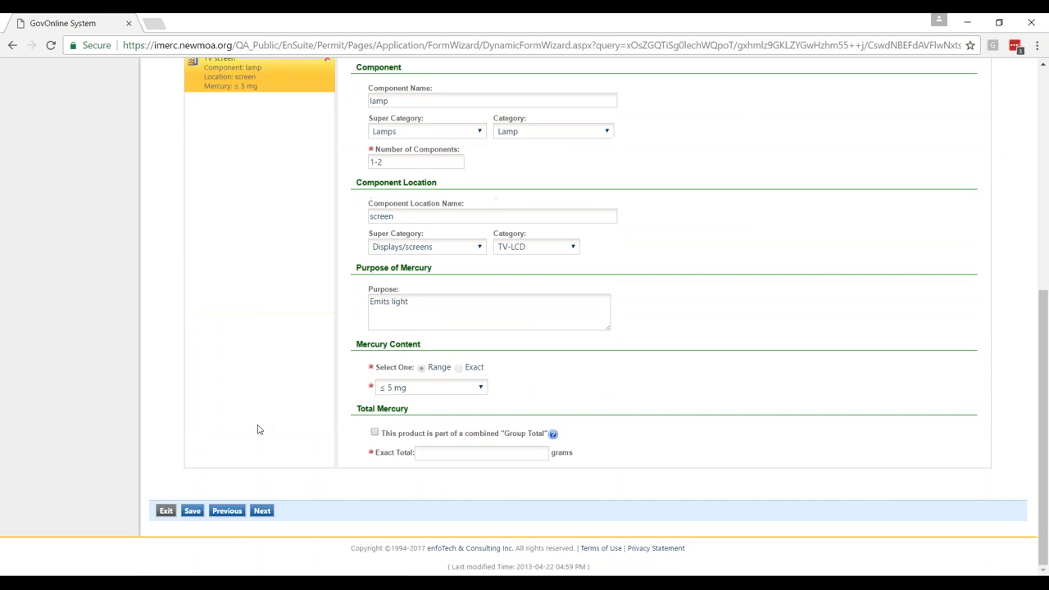
scroll(258, 430, "up", 4)
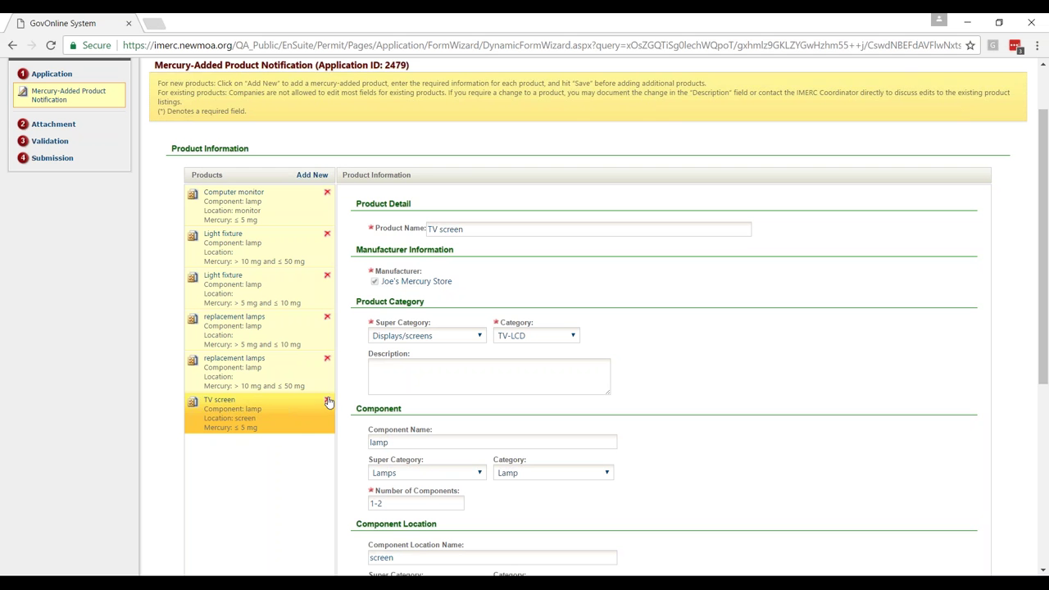
Step: Phase out the TV screen dated 09/22/2015, reason 'Now we have LED versions'
left_click(327, 401)
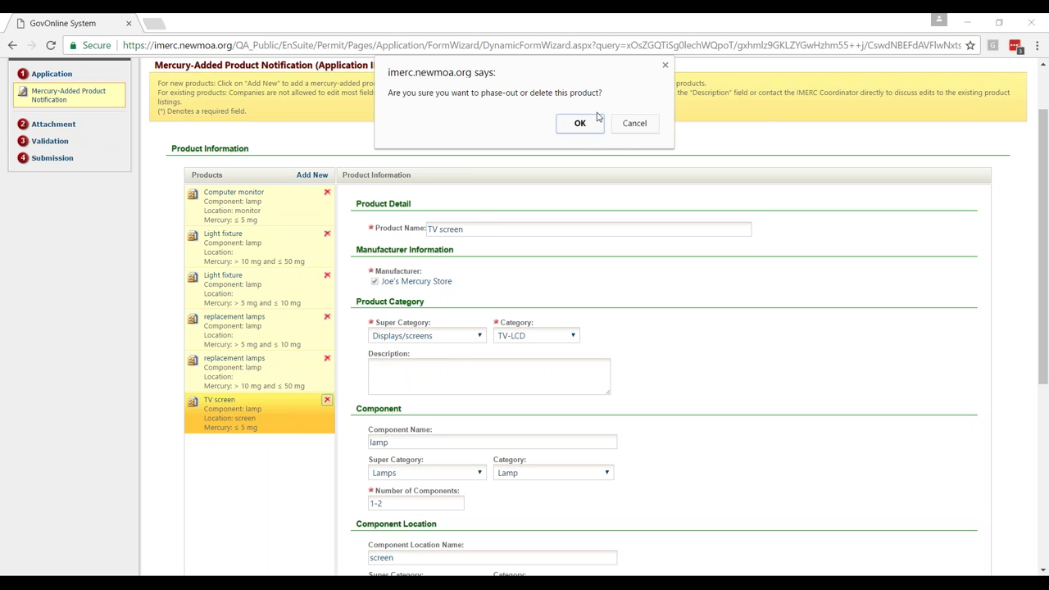
left_click(579, 123)
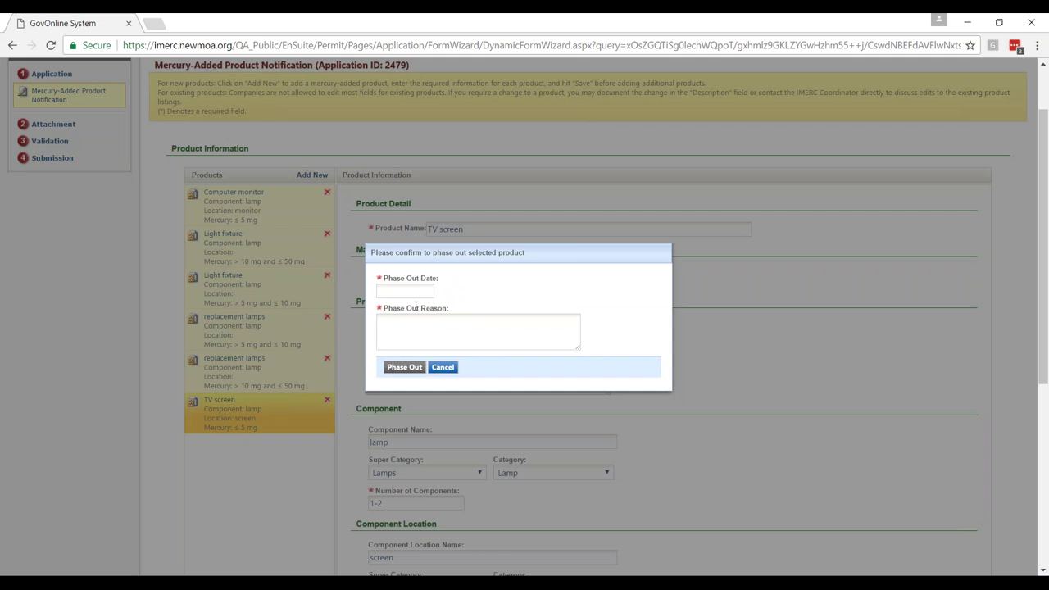
left_click(419, 292)
left_click(415, 308)
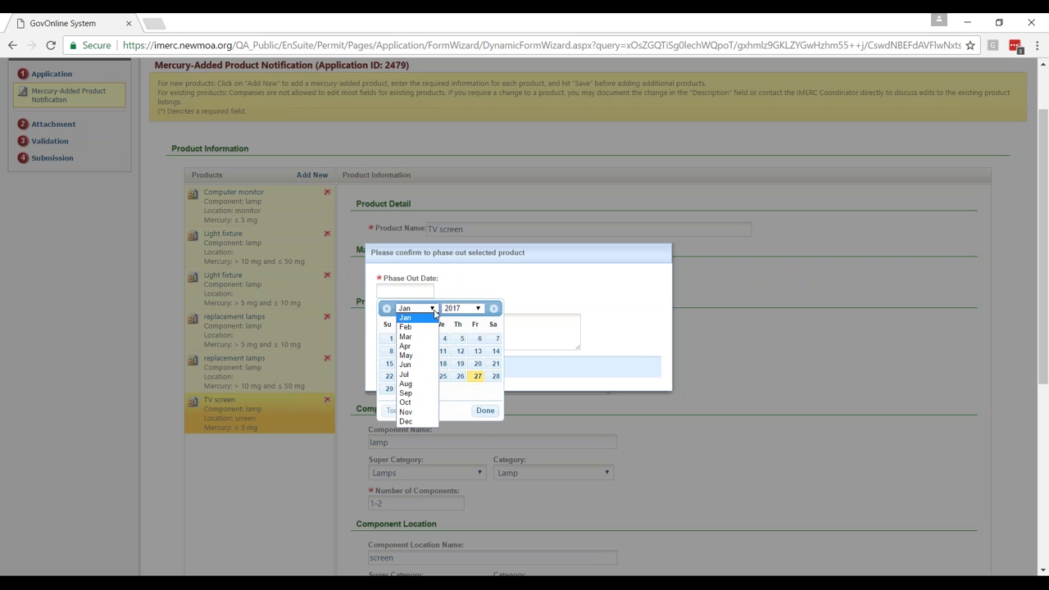
left_click(416, 394)
left_click(463, 308)
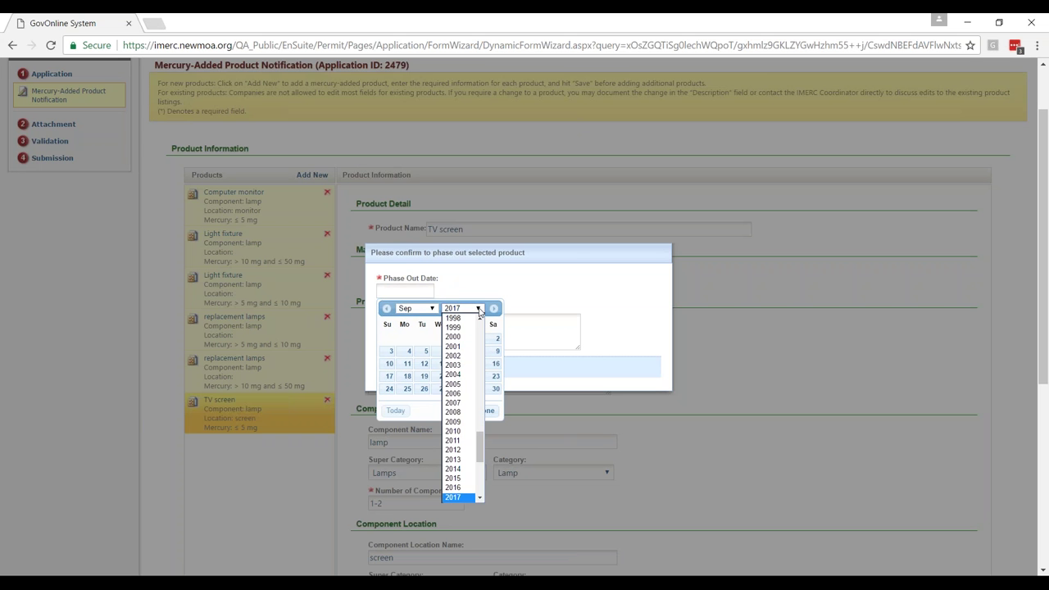
left_click(454, 478)
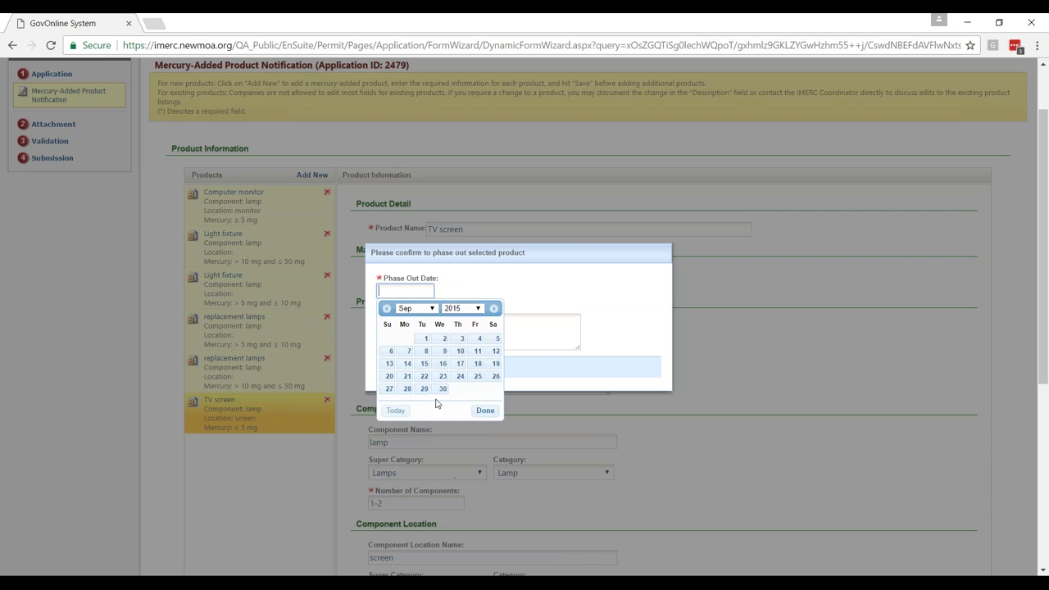
left_click(426, 376)
left_click(440, 336)
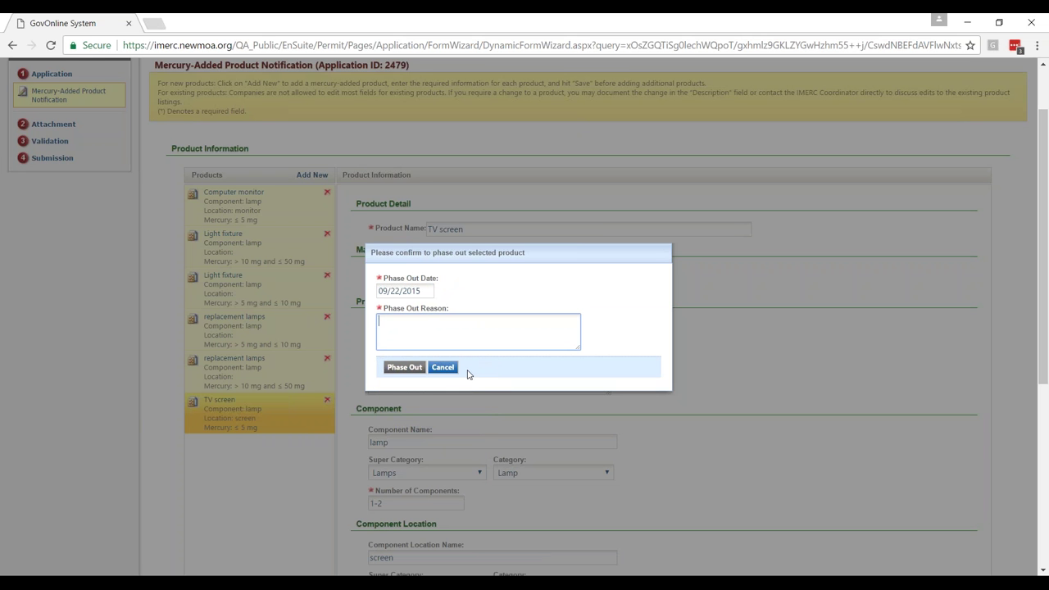
type("Now we have LED versions")
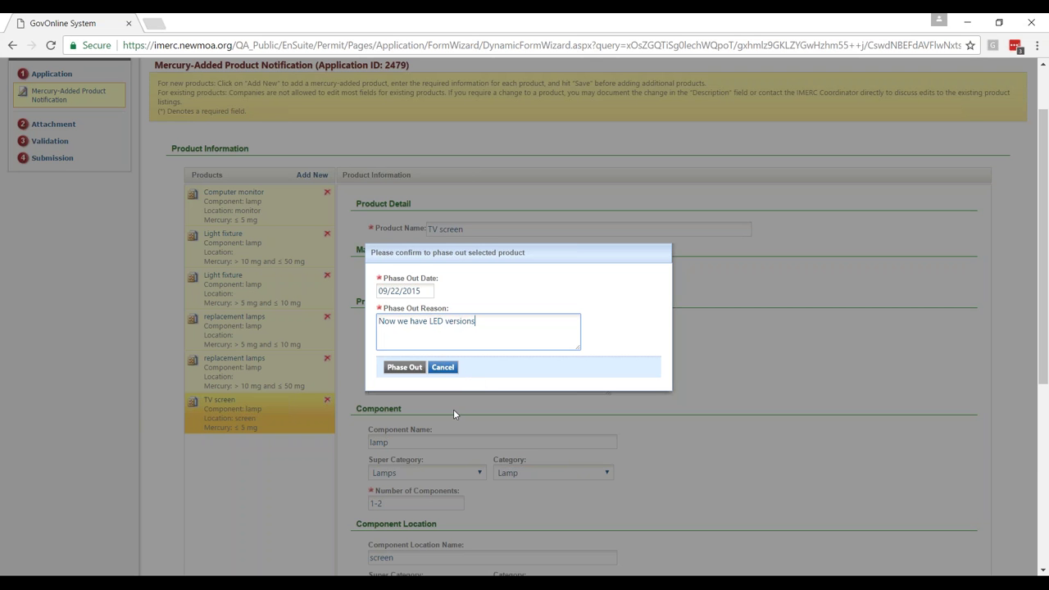
left_click(412, 367)
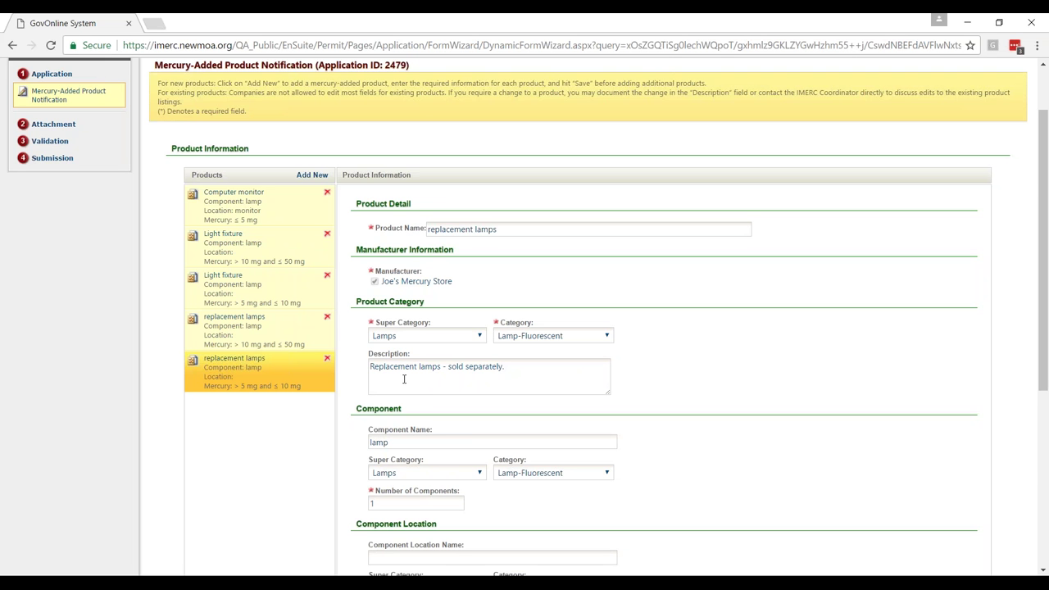
scroll(388, 392, "down", 4)
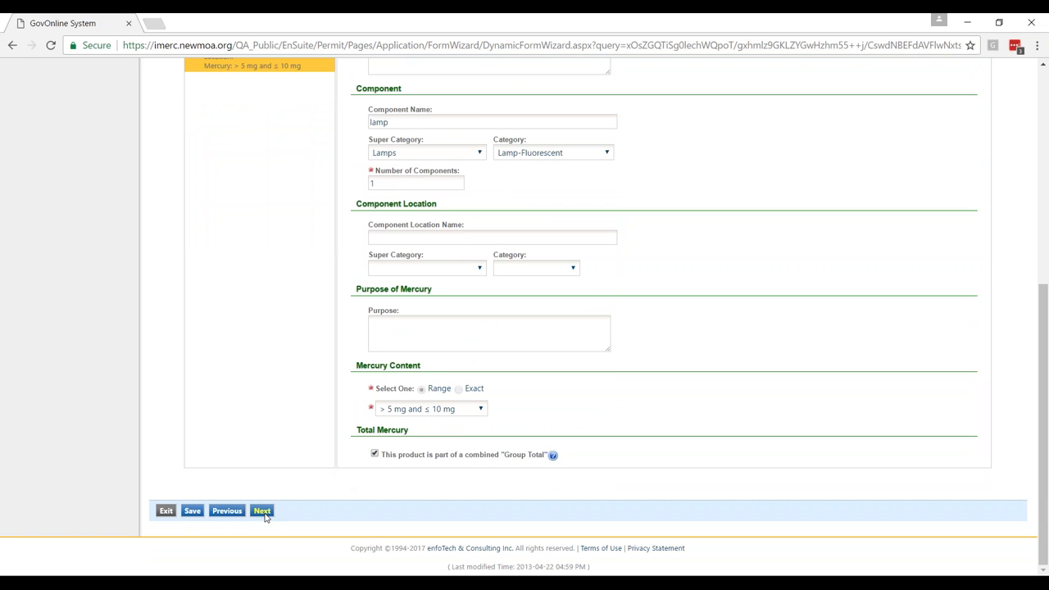
Step: Enter a lamps group total of 45321 grams and advance to Labeling Information
left_click(263, 513)
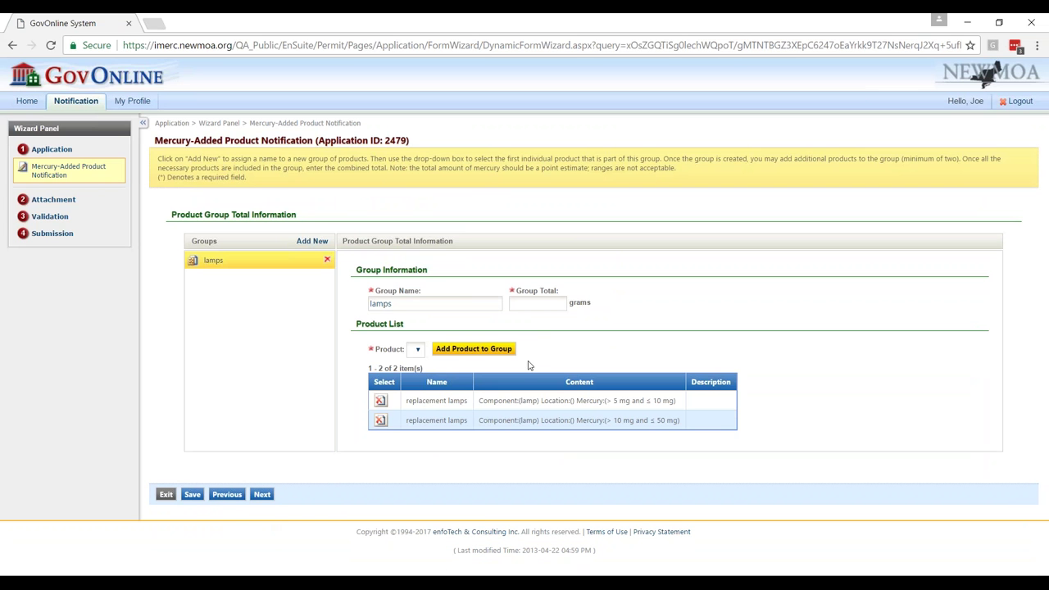
left_click(547, 304)
type("45321")
left_click(417, 350)
left_click(419, 354)
left_click(264, 494)
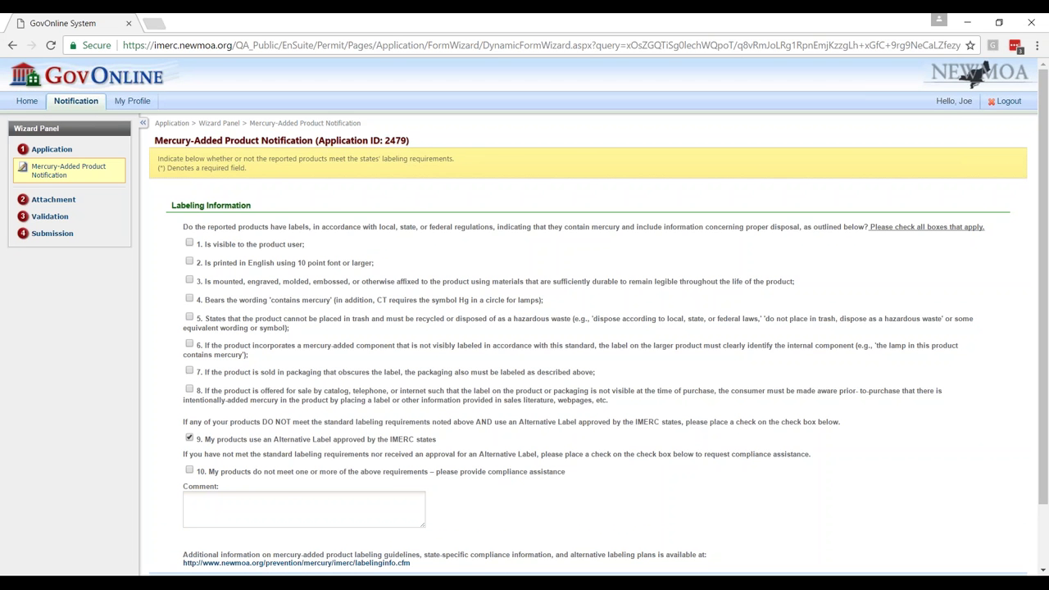
Step: Check the visible, English 10-point and durably affixed label statements, then try to continue
left_click(189, 244)
left_click(189, 262)
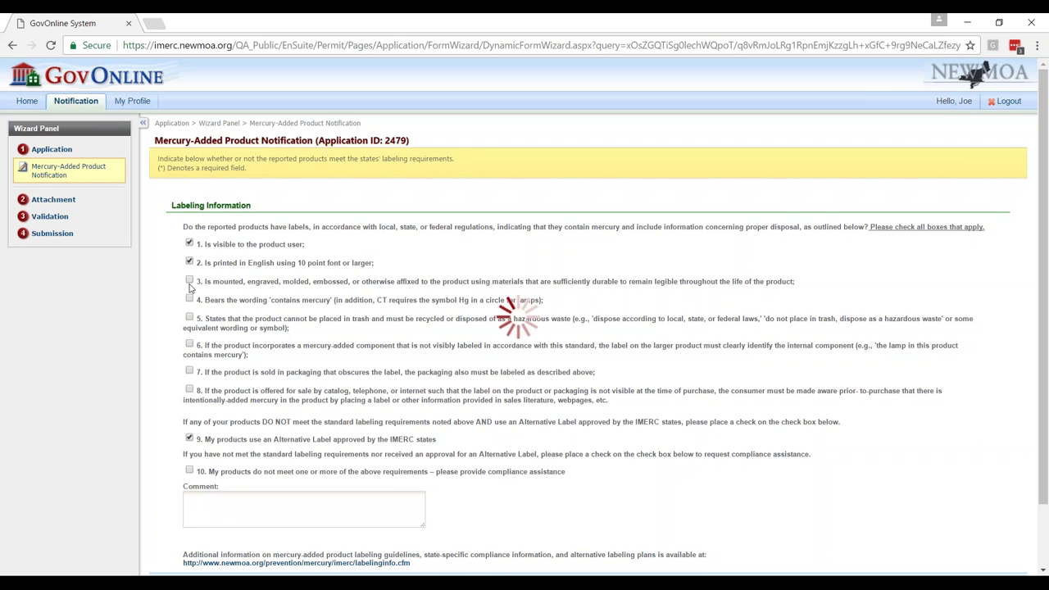
left_click(189, 281)
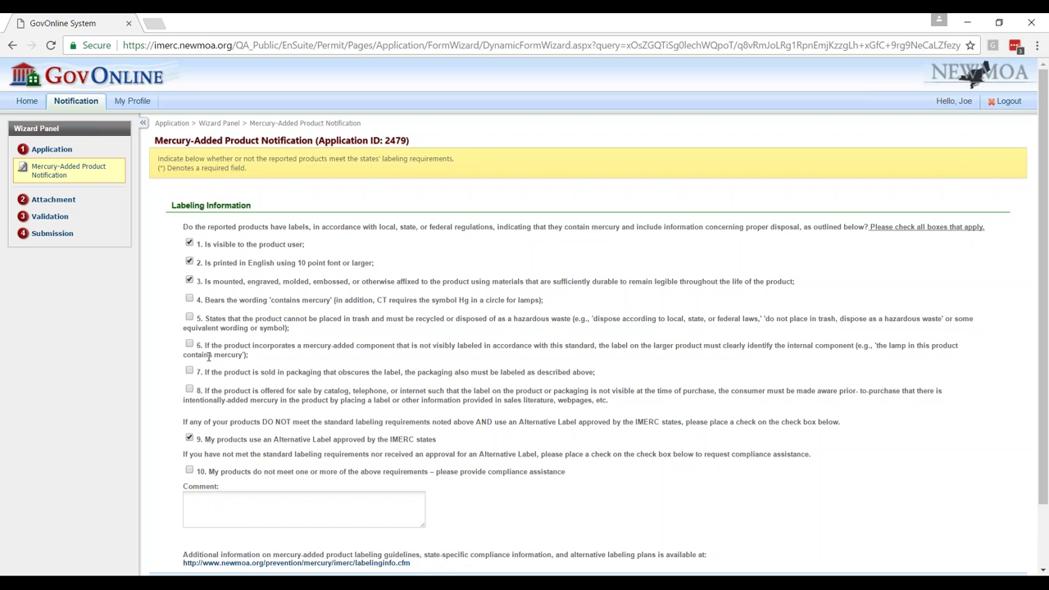
left_click(237, 513)
scroll(269, 511, "down", 2)
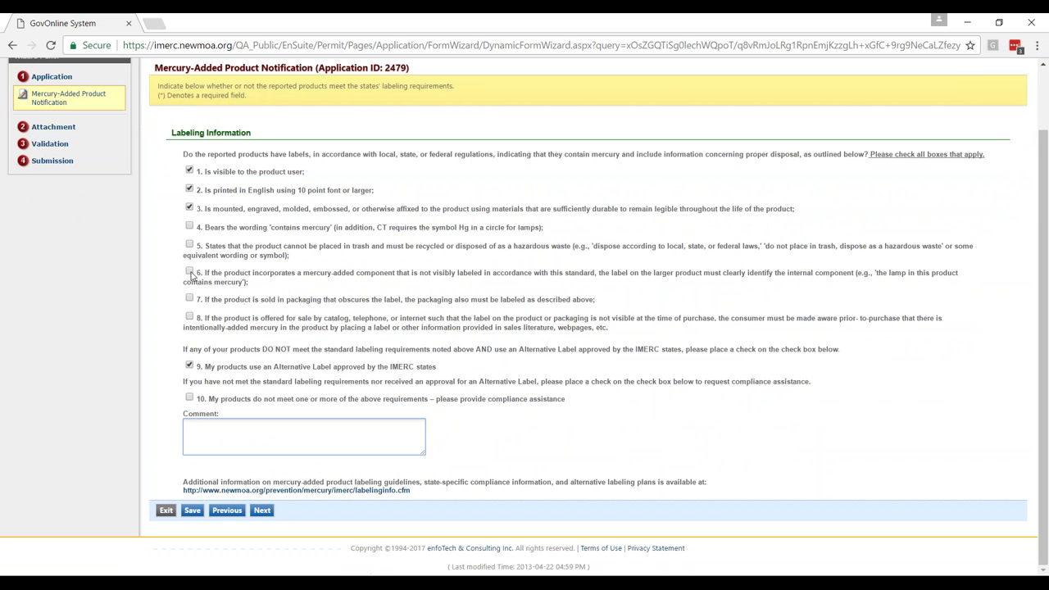
left_click(263, 510)
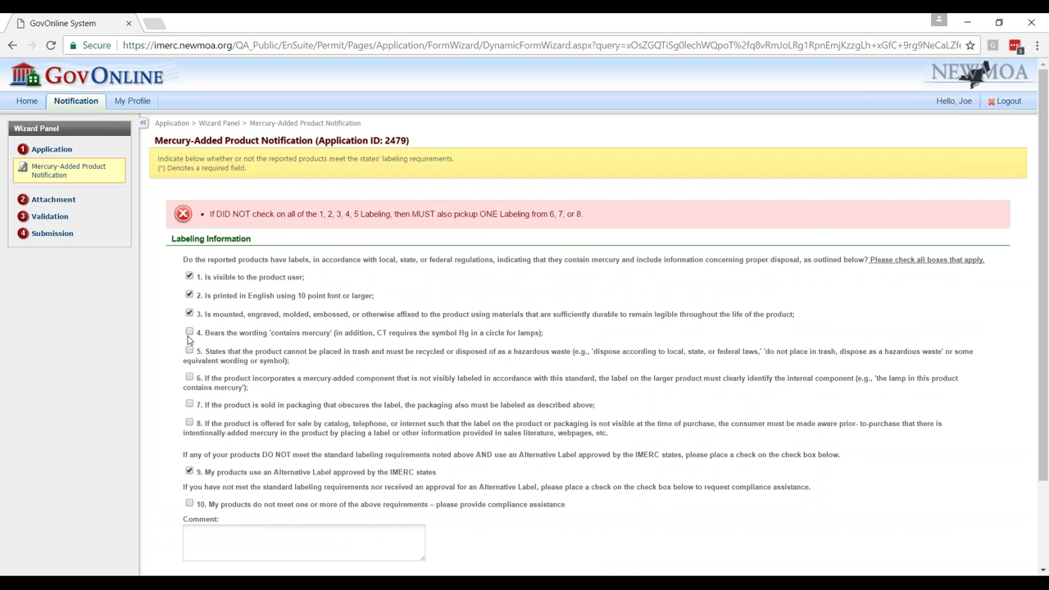
Step: Check the remaining labeling statements and proceed to the Attachment step
left_click(189, 334)
left_click(189, 316)
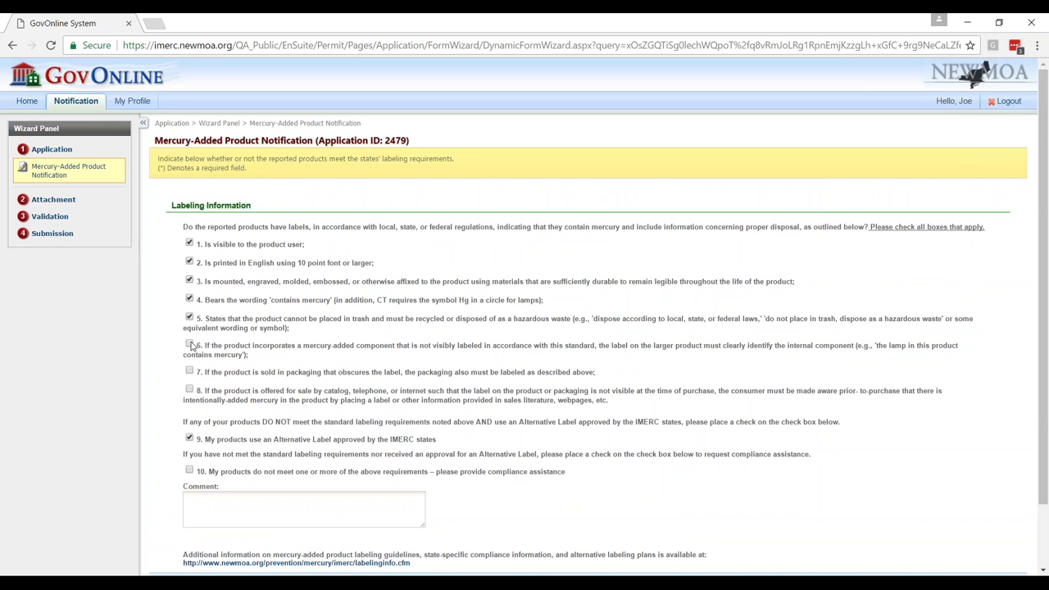
left_click(190, 344)
left_click(190, 371)
left_click(190, 389)
left_click_drag(183, 421, 594, 422)
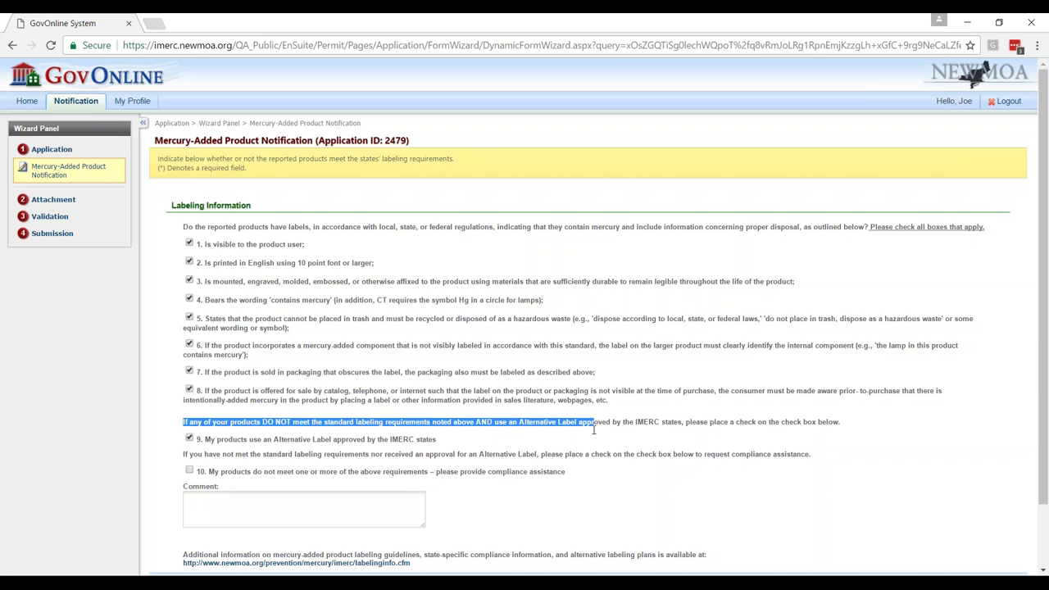
left_click(185, 472)
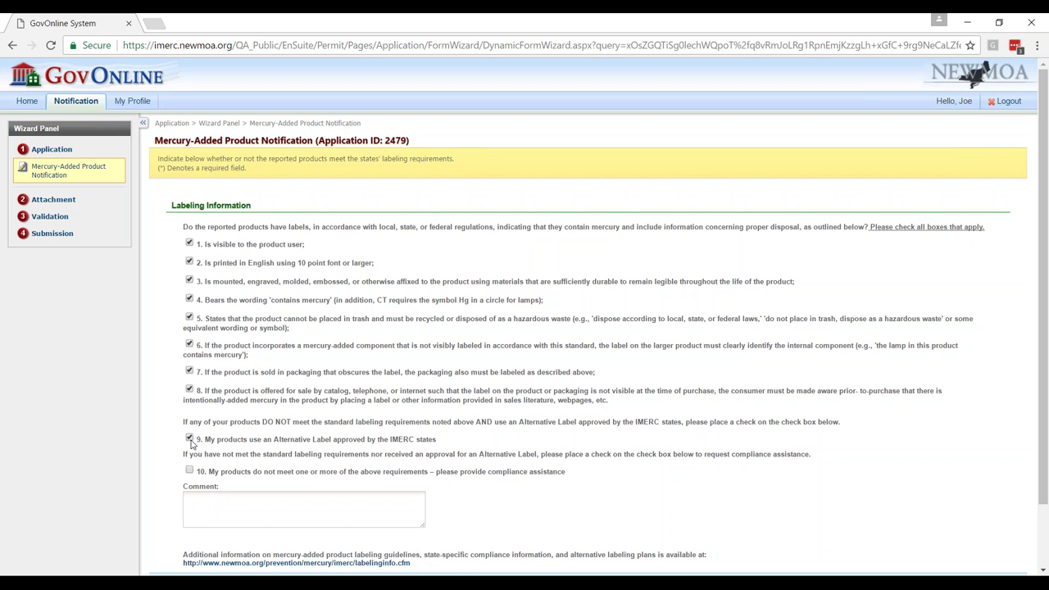
scroll(311, 484, "down", 2)
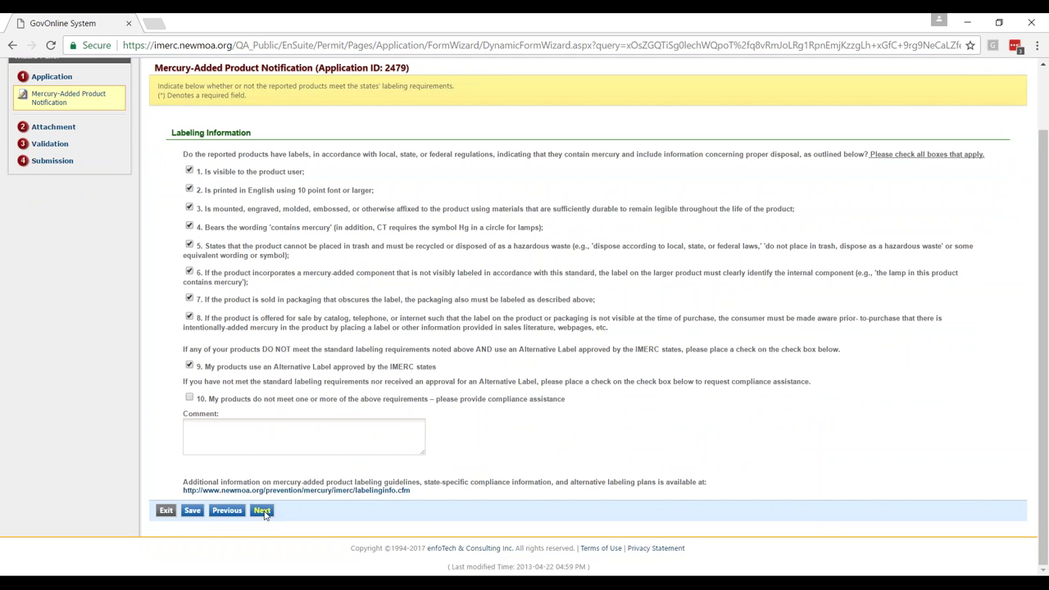
left_click(262, 510)
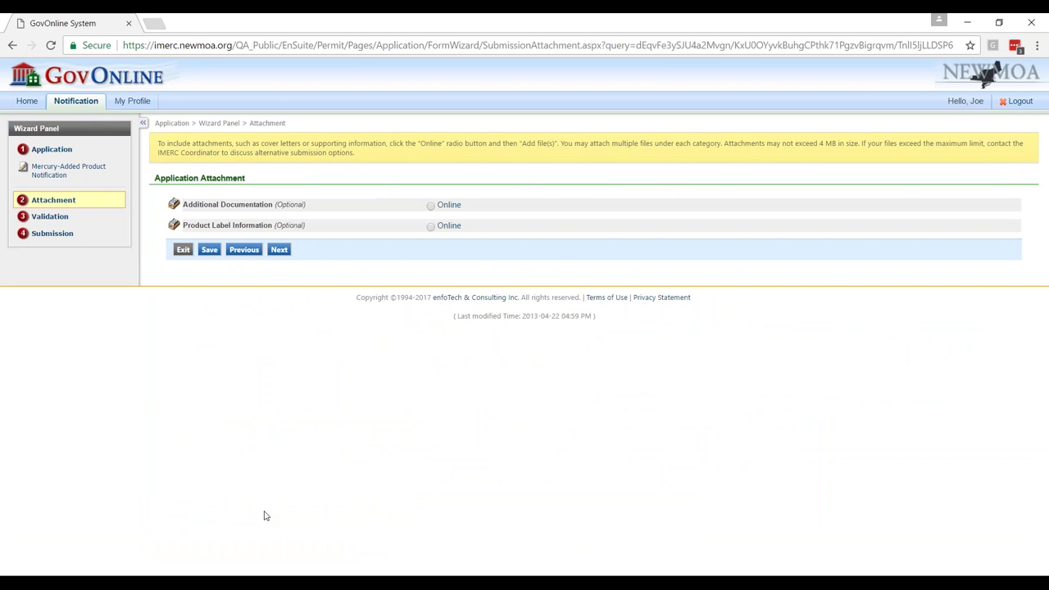
Step: Choose online additional documentation and select ManagementCertification.pdf for upload
left_click(430, 207)
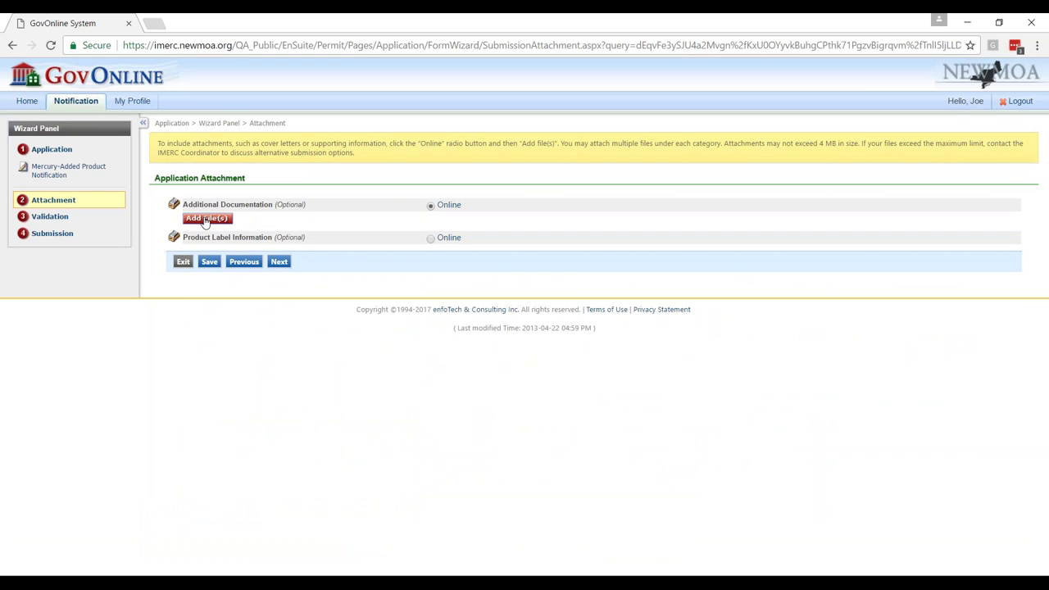
left_click(205, 219)
left_click(311, 294)
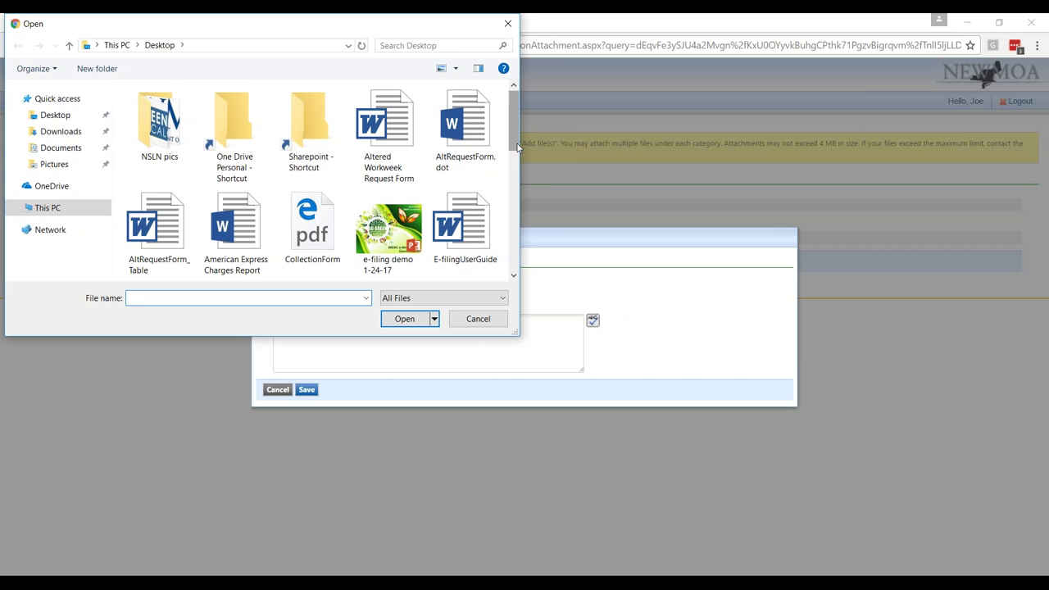
left_click_drag(515, 145, 516, 195)
scroll(516, 217, "down", 1)
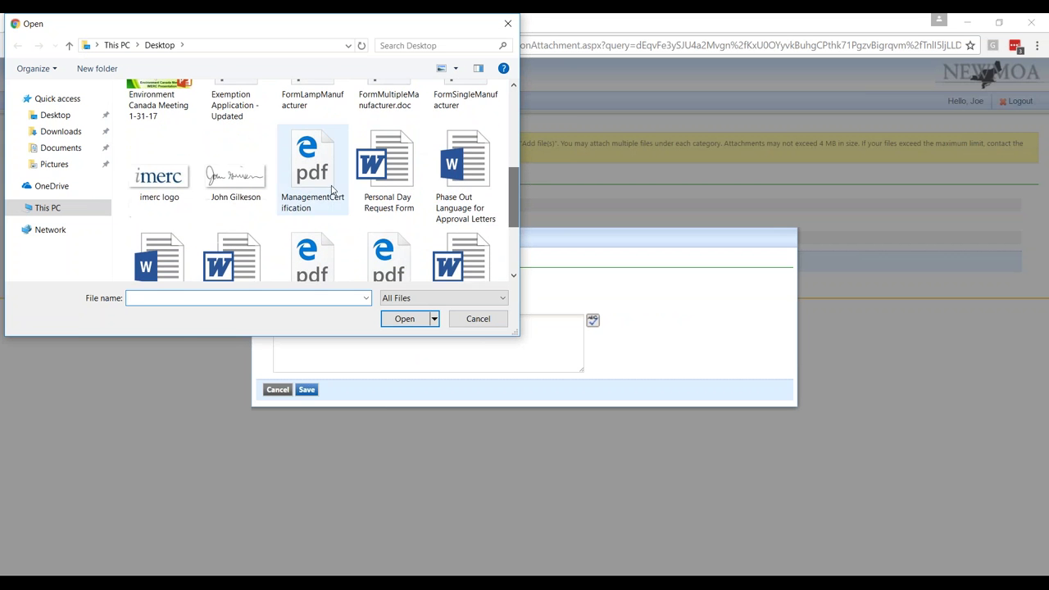
left_click(331, 190)
left_click(404, 319)
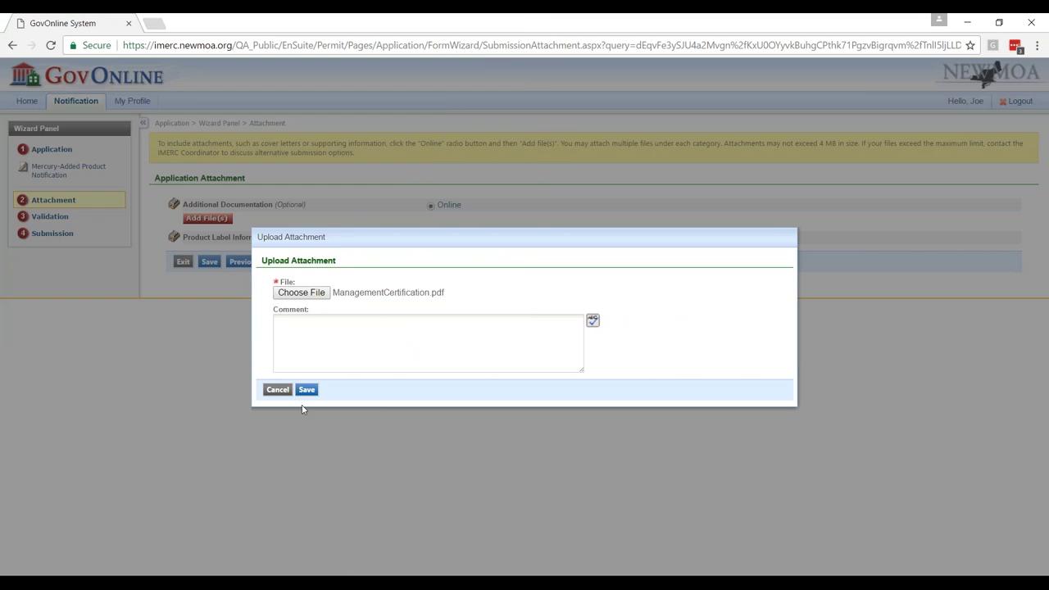
Step: Add the comment 'new contact', save the attachment, and advance to Submit Application
left_click(311, 335)
type("new contact")
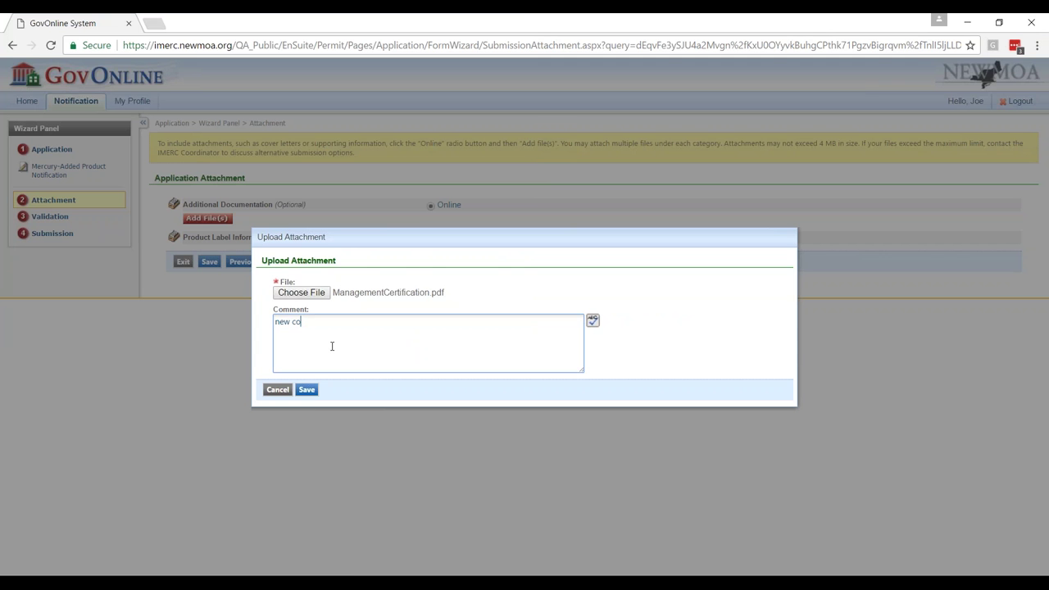
left_click(308, 390)
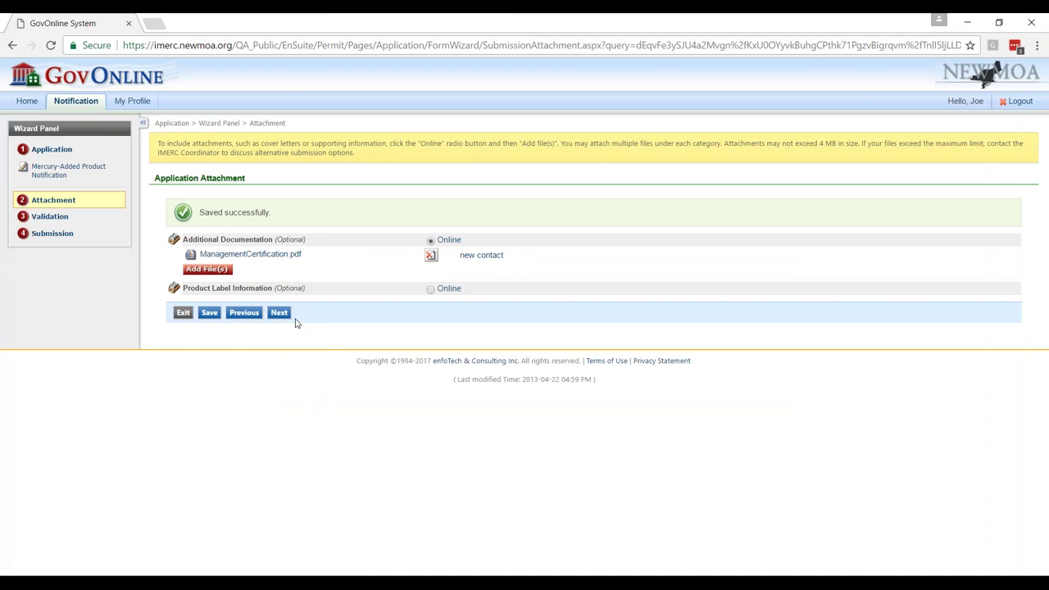
left_click(281, 314)
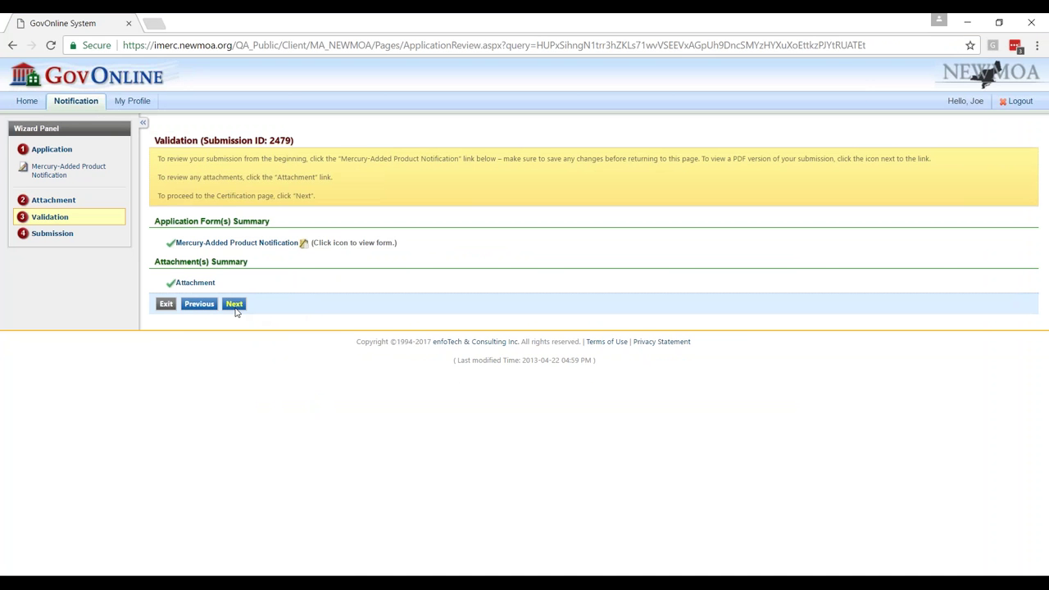
left_click(234, 305)
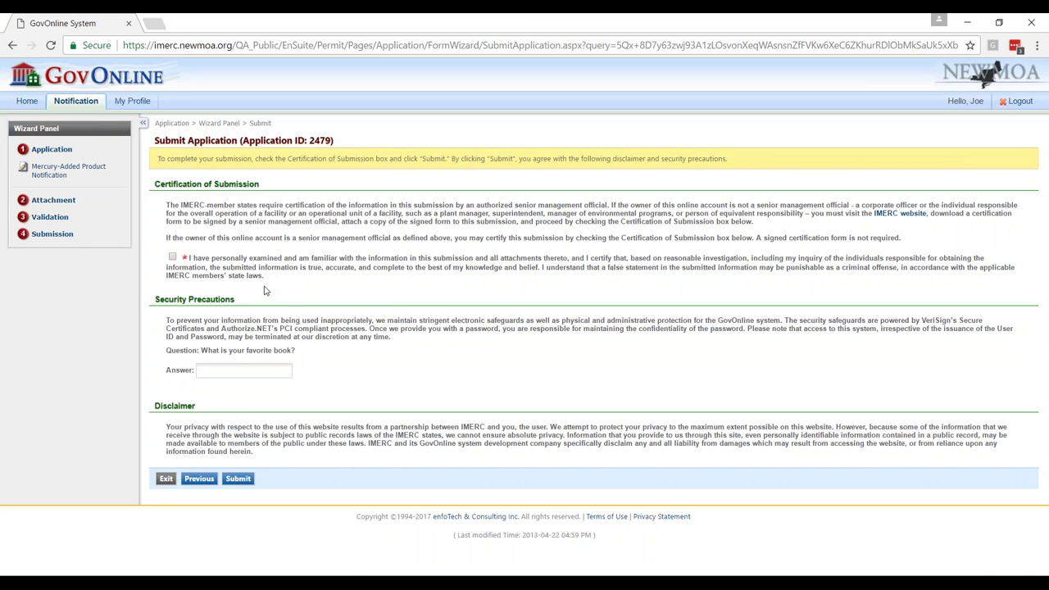
Step: Certify the submission, enter the security answer, and submit application 2479
left_click(172, 257)
left_click(215, 370)
left_click(247, 480)
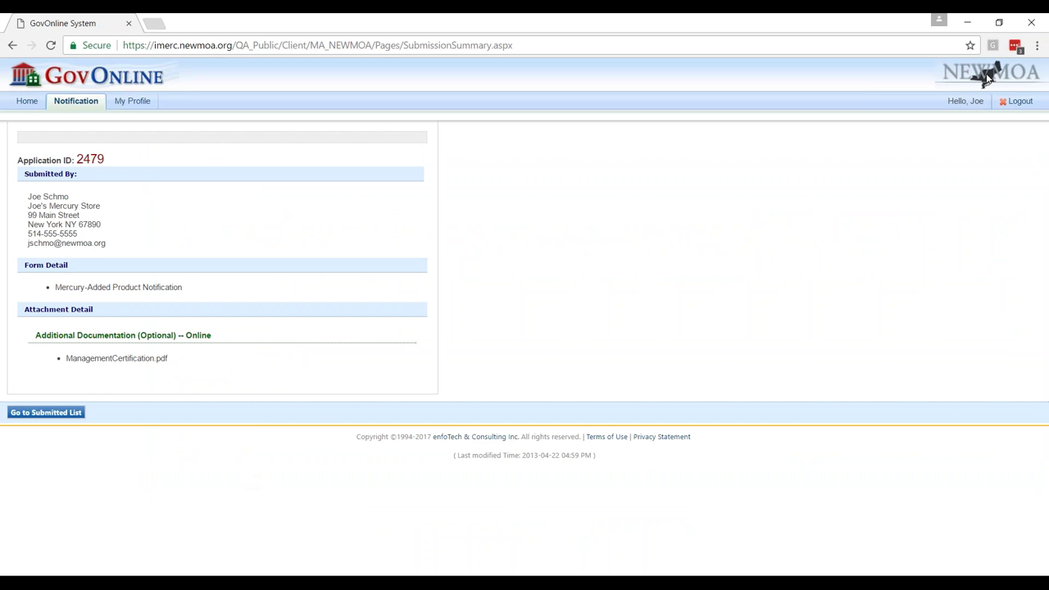
Step: Log out of the IMERC reporting system
left_click(1020, 102)
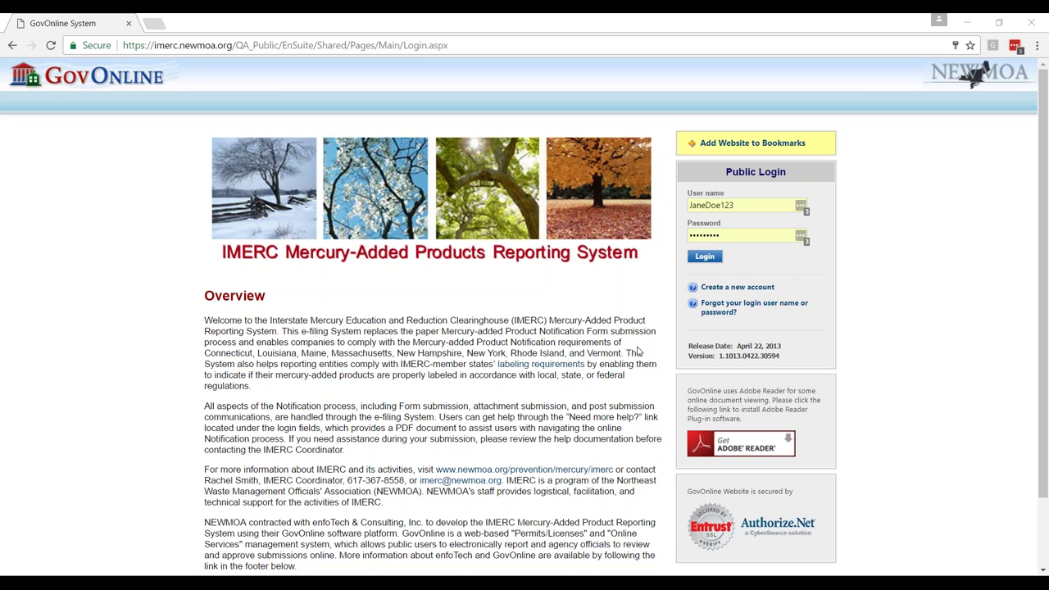
Step: Start a new account and enter the applicant's first name, last name and a user name
left_click(724, 289)
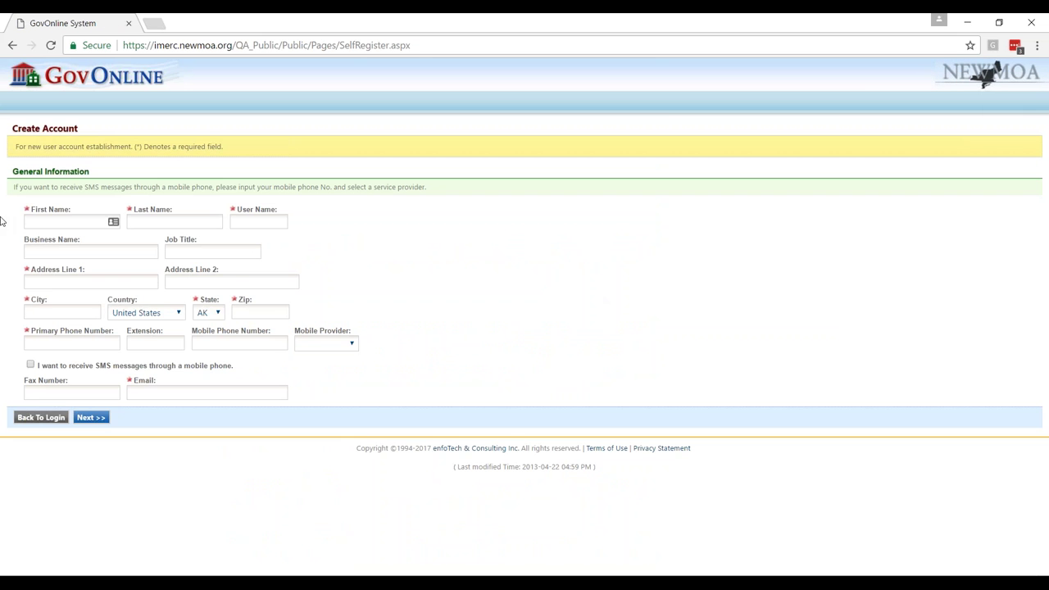
left_click(72, 222)
type("Billy")
key("Tab")
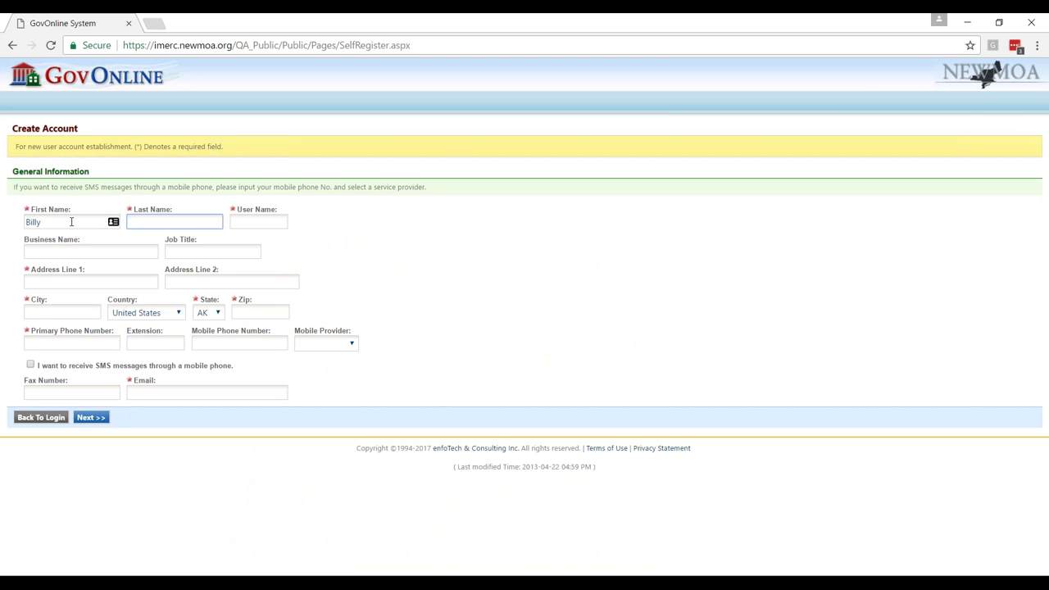
type("Joel")
key("Tab")
type("Mercu")
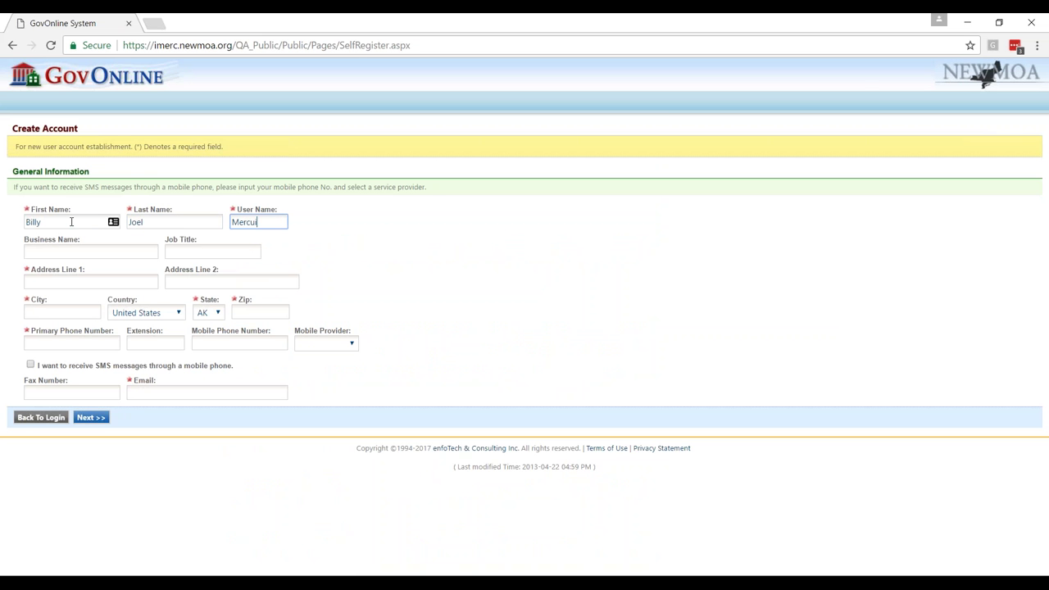
type("ry")
Step: Enter business name 'Test Site' and begin the first street address line
key("Tab")
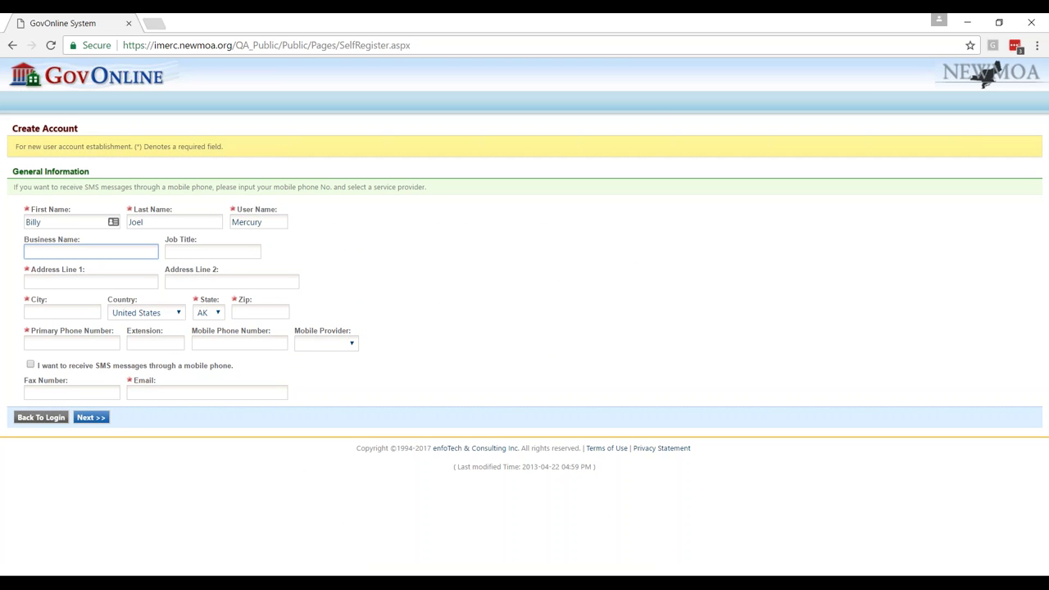
type("Test Site")
left_click(128, 279)
type("123")
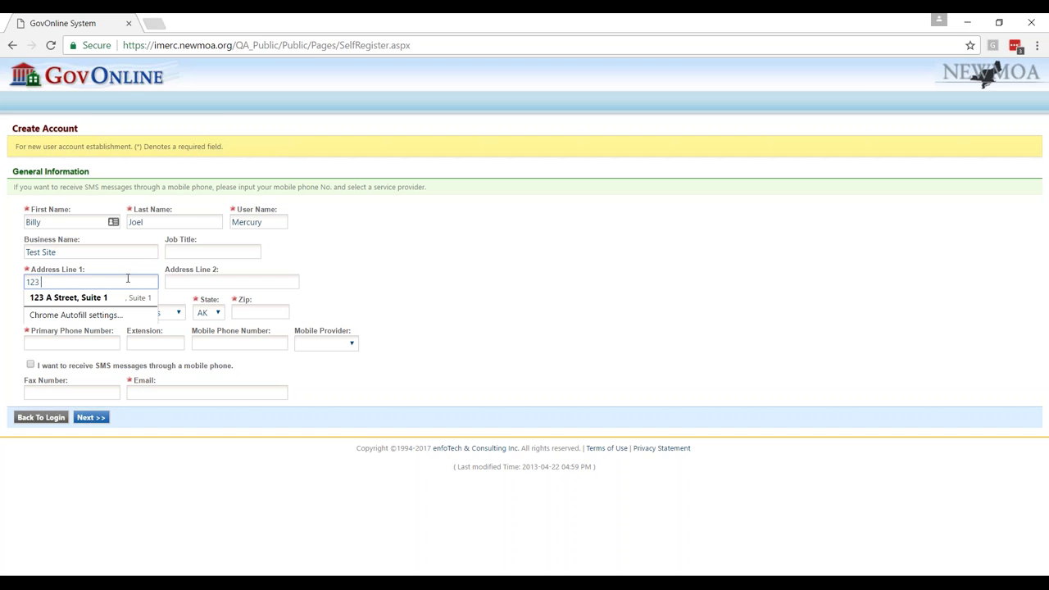
type(" A Stre")
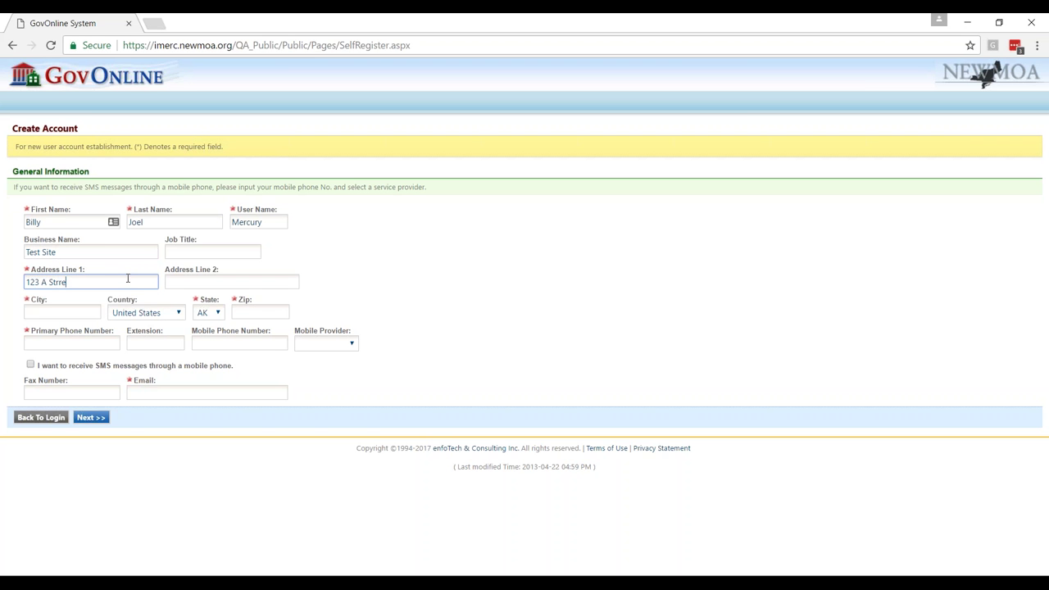
key("BackSpace")
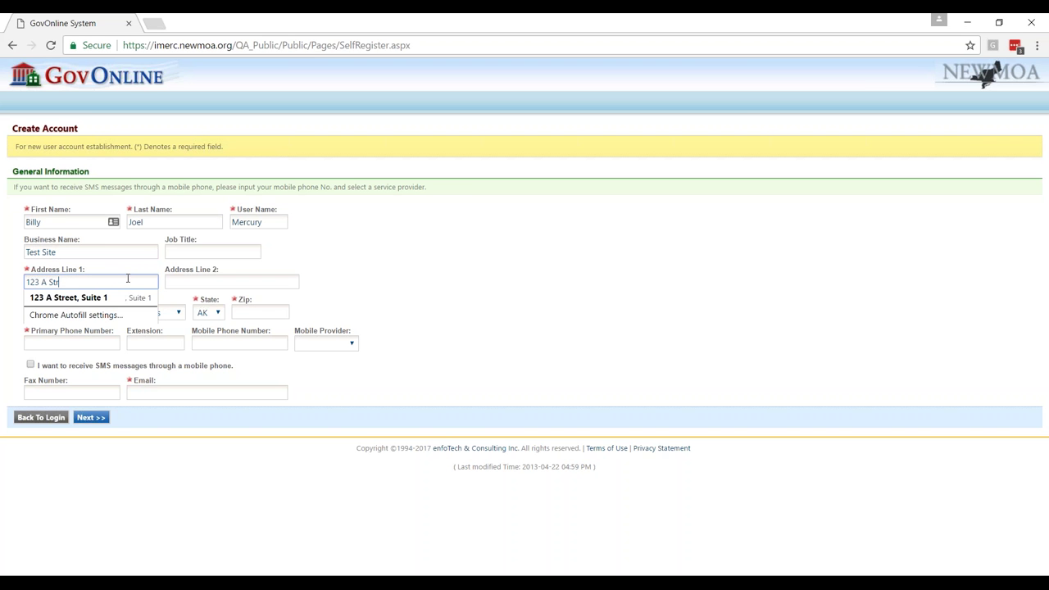
left_click(87, 316)
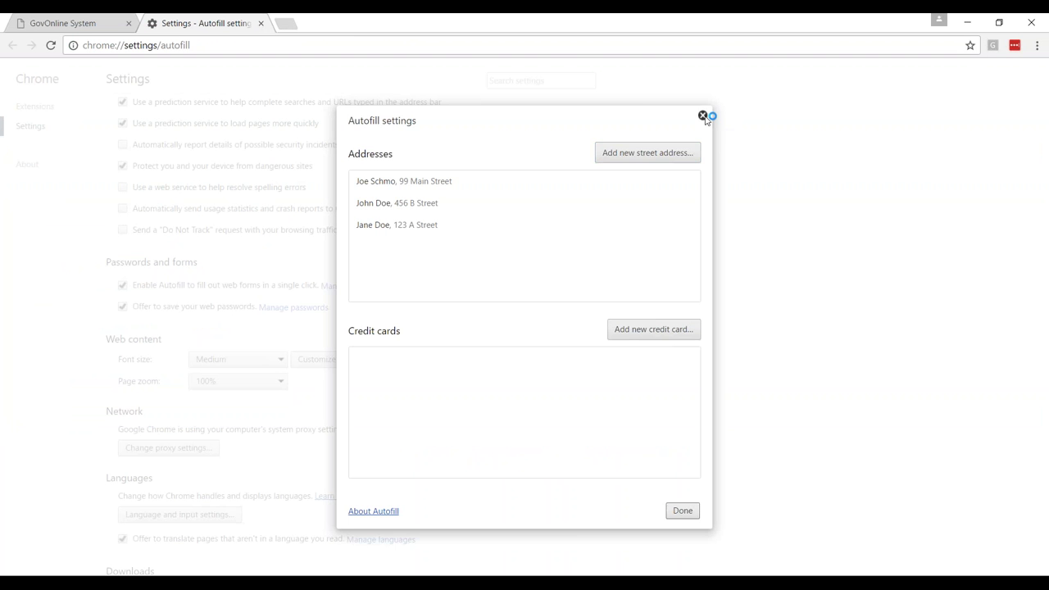
left_click(703, 115)
left_click(13, 45)
left_click(683, 511)
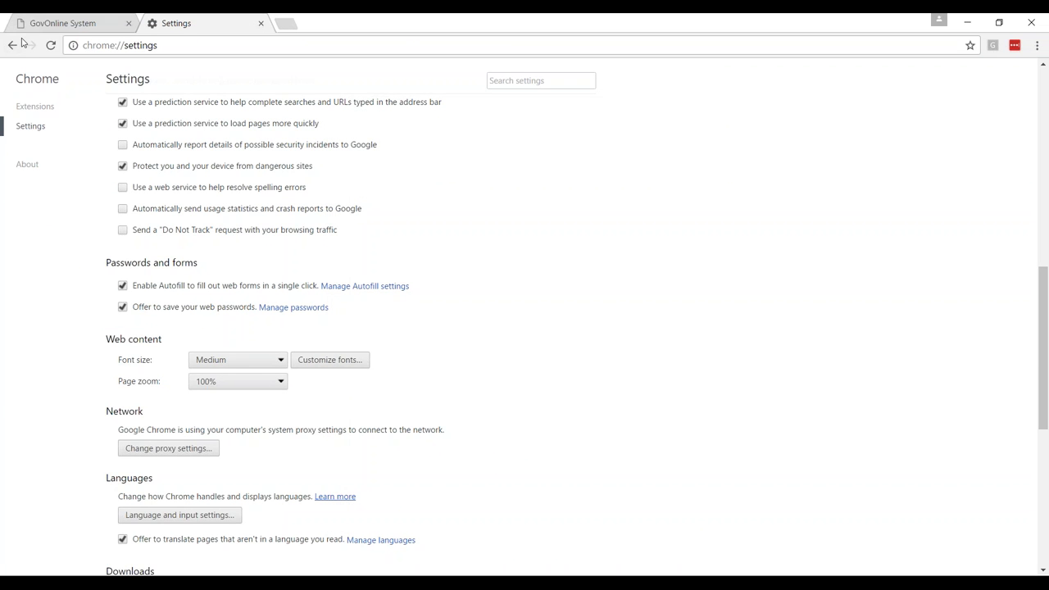
left_click(261, 23)
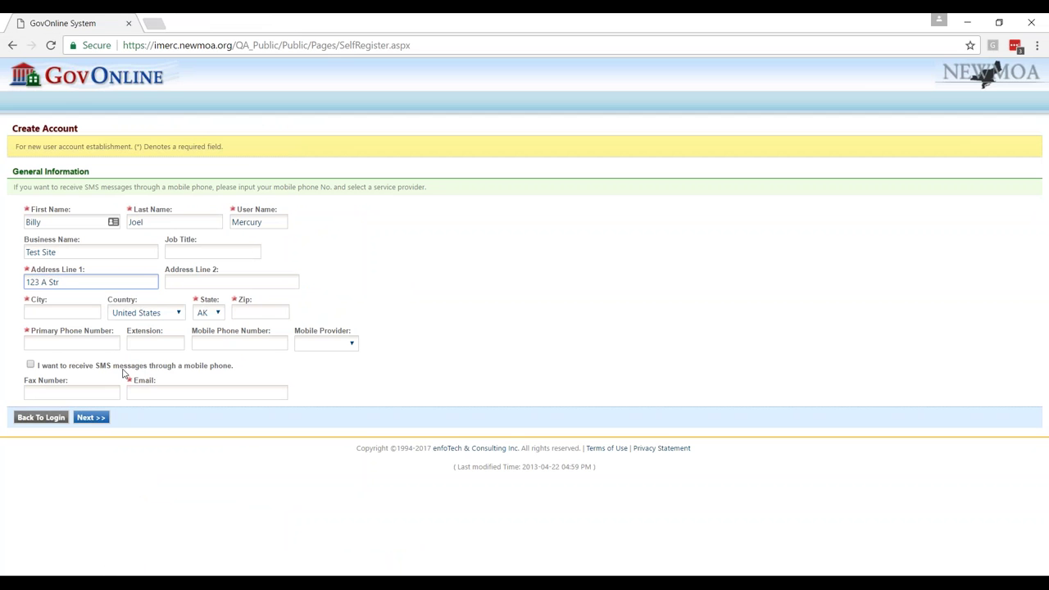
Step: Fill in the city, zip code and the contact's e-mail, then submit the general information
left_click(70, 310)
type("Bost")
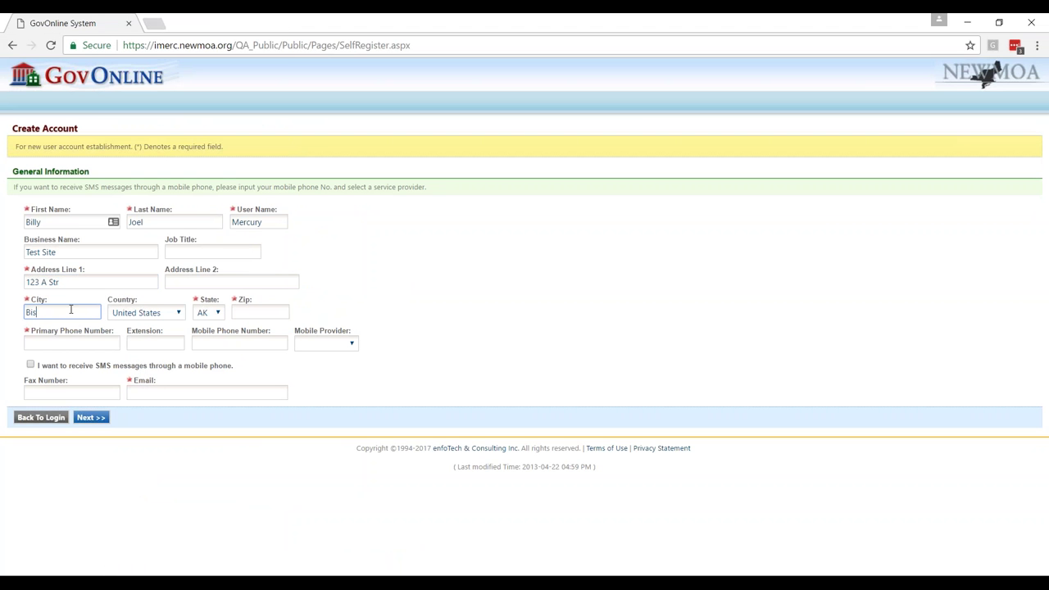
key("BackSpace")
key("BackSpace")
key("BackSpace")
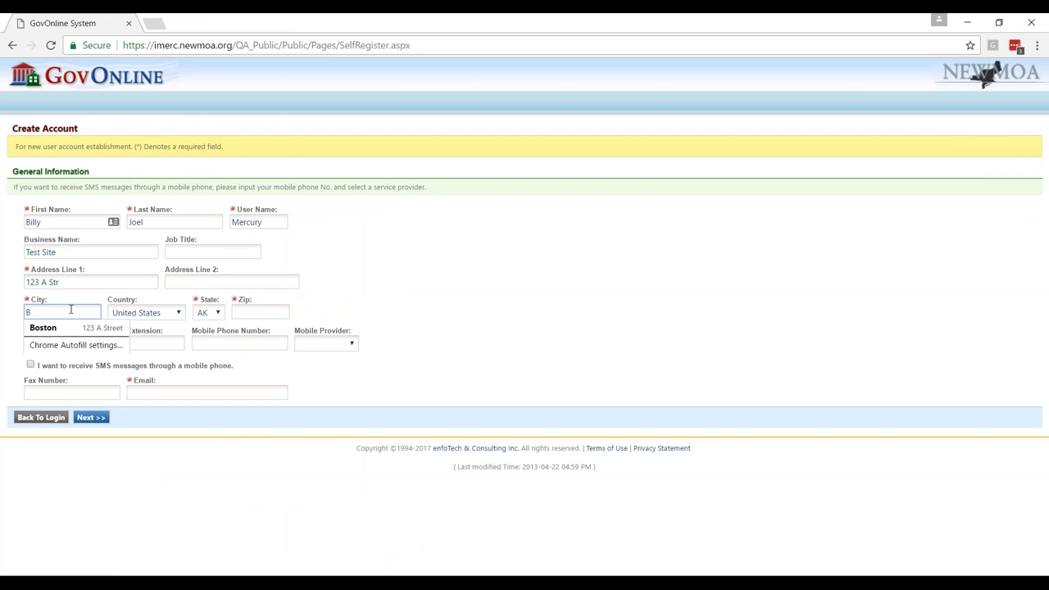
type("oston")
key("Tab")
key("Tab")
key("Tab")
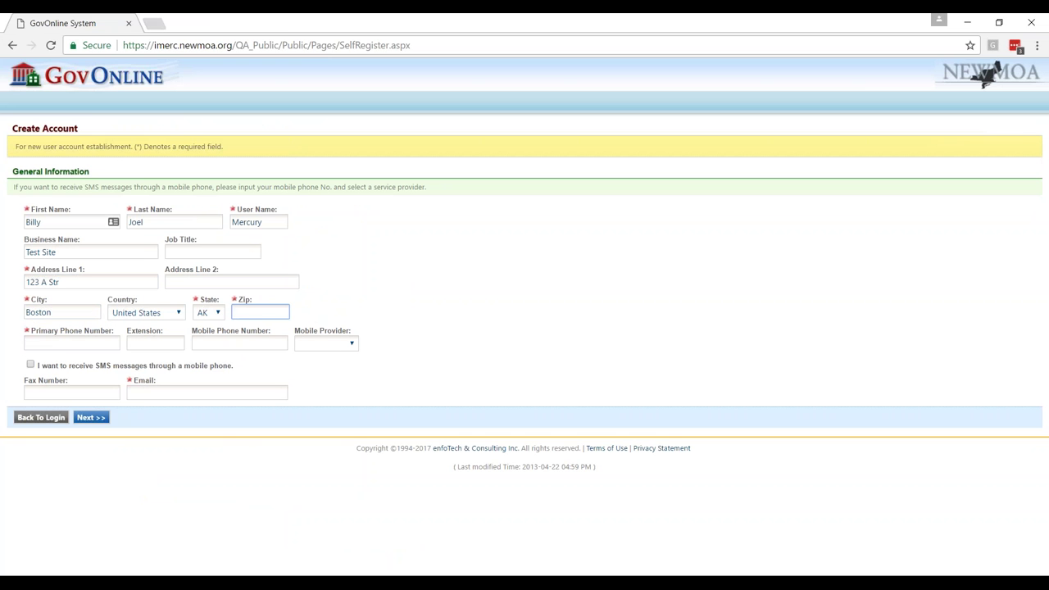
type("11111")
left_click(222, 390)
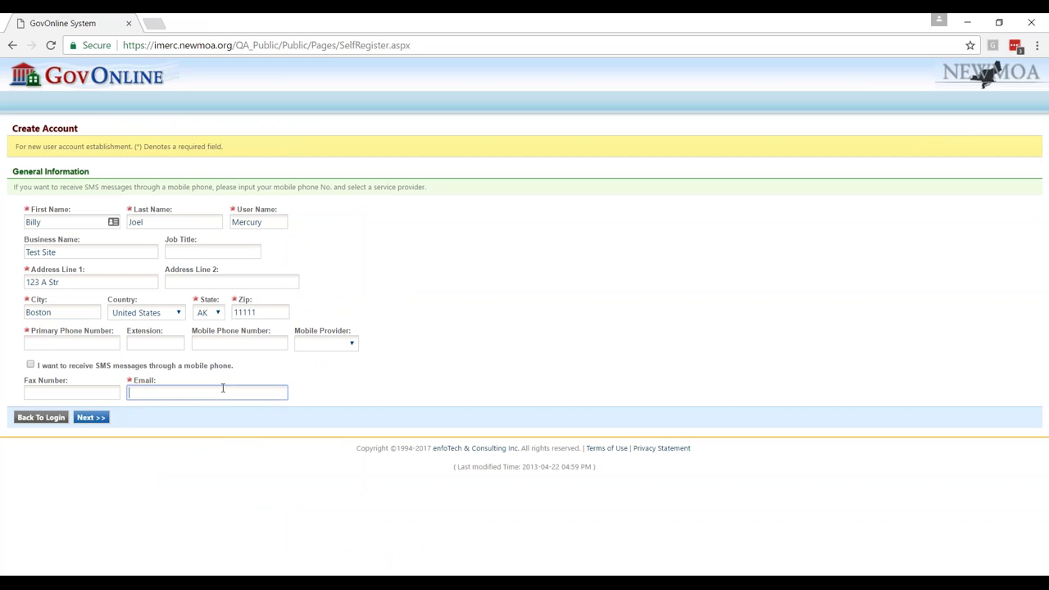
left_click(92, 420)
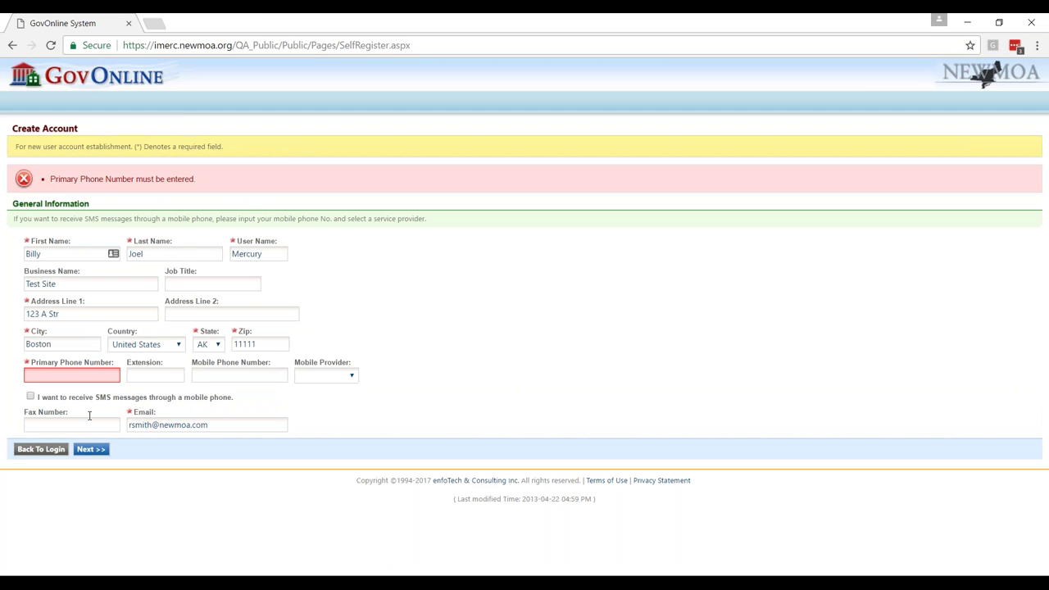
Step: Enter the primary phone number, correct its format, and resubmit
left_click(98, 374)
type("234567890")
left_click(103, 450)
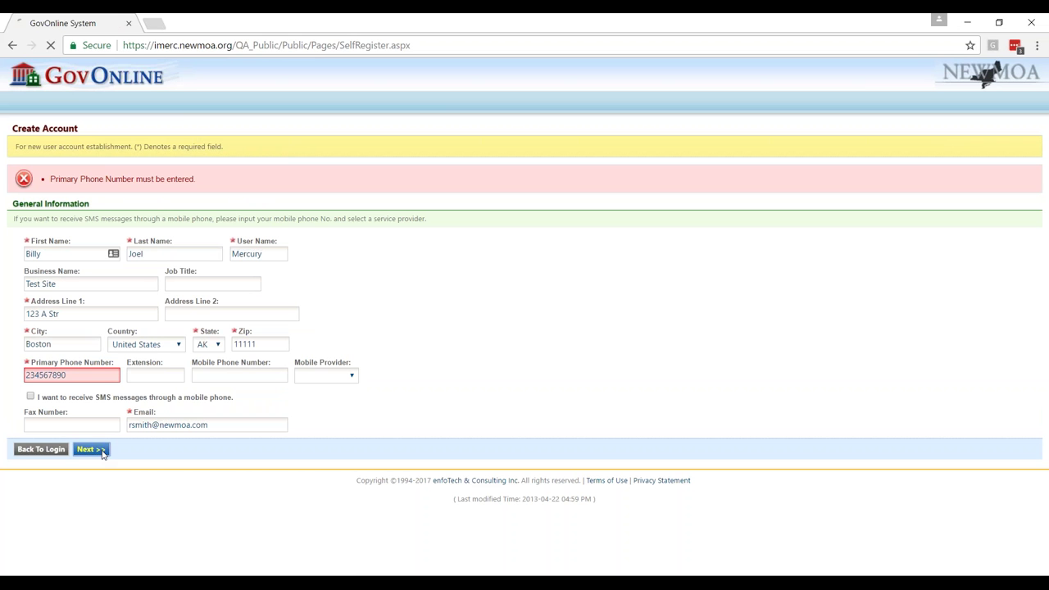
left_click(42, 375)
type("1")
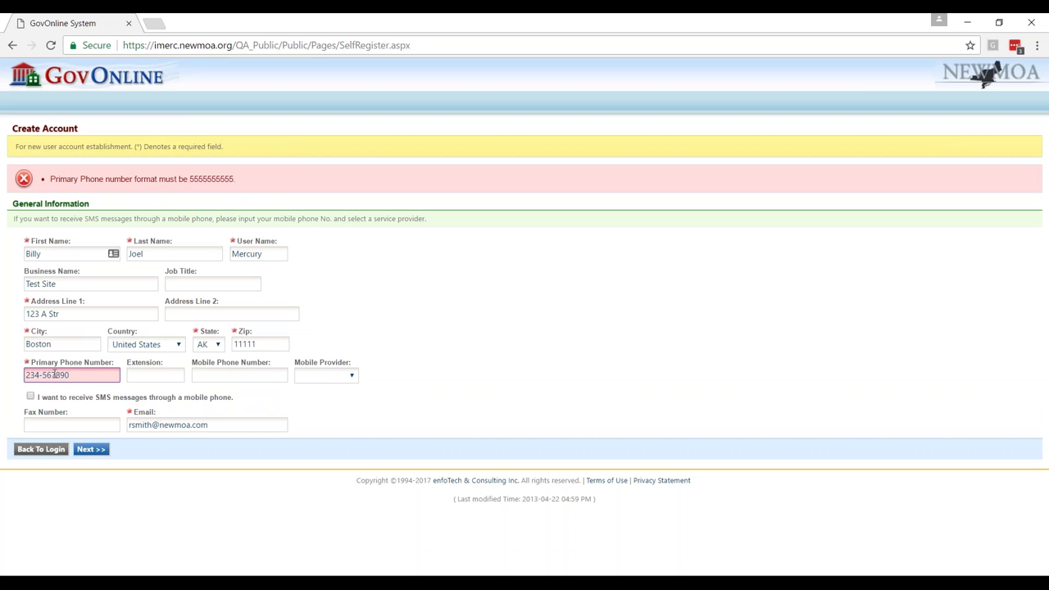
left_click(54, 375)
type("-")
left_click(100, 451)
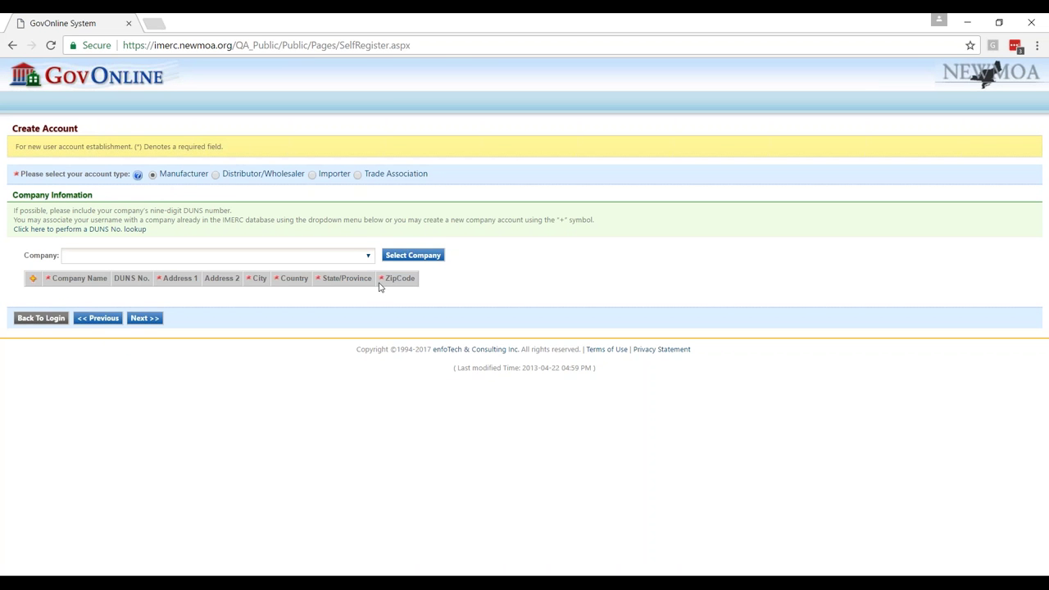
Step: Select Anderson Instrument Co. Inc. as the company and continue to security questions
left_click(368, 257)
scroll(277, 425, "down", 6)
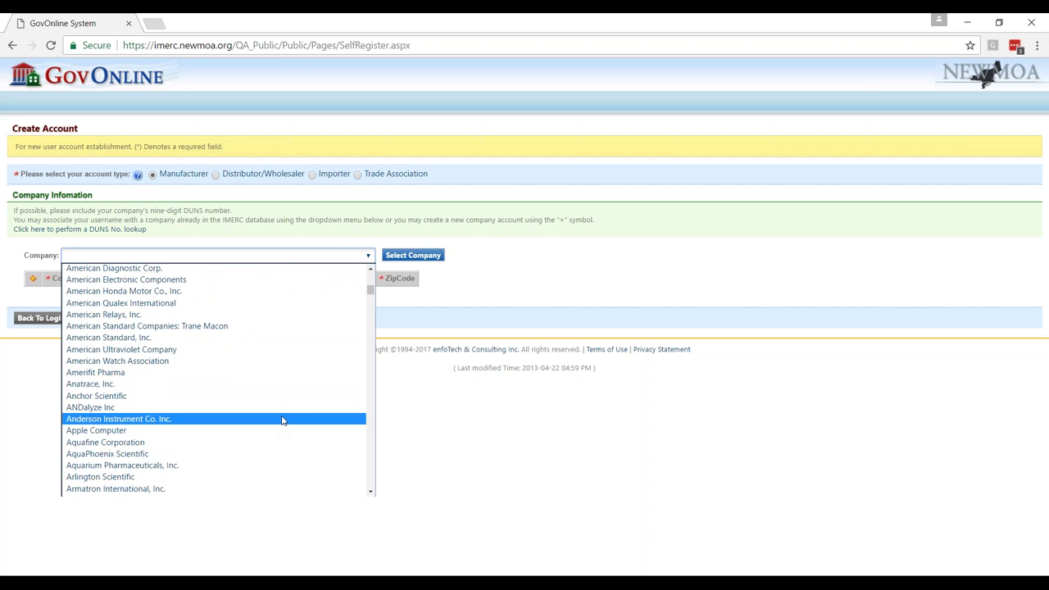
left_click(277, 426)
left_click(412, 259)
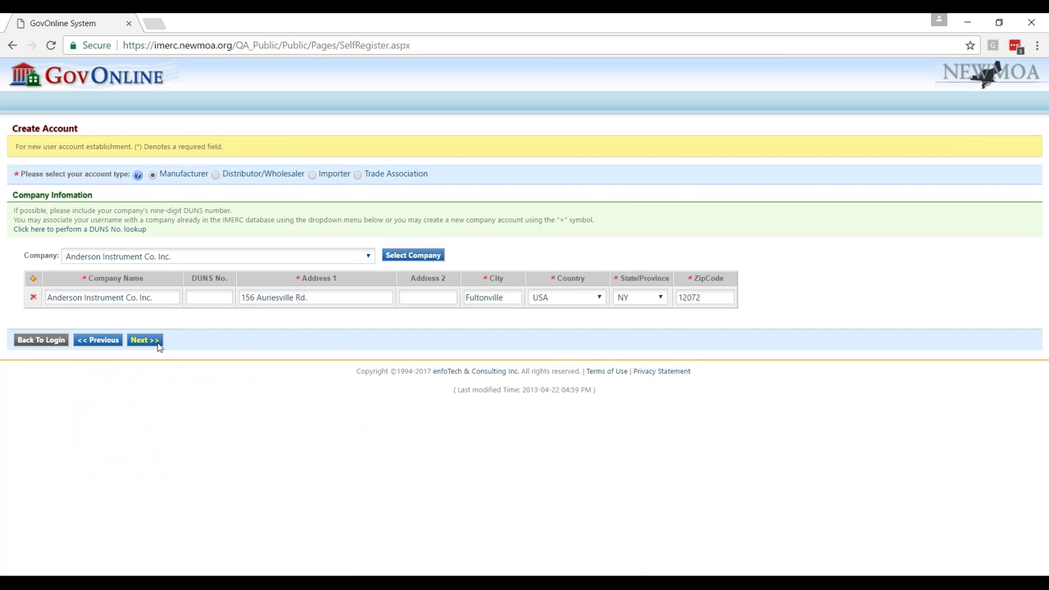
left_click(155, 341)
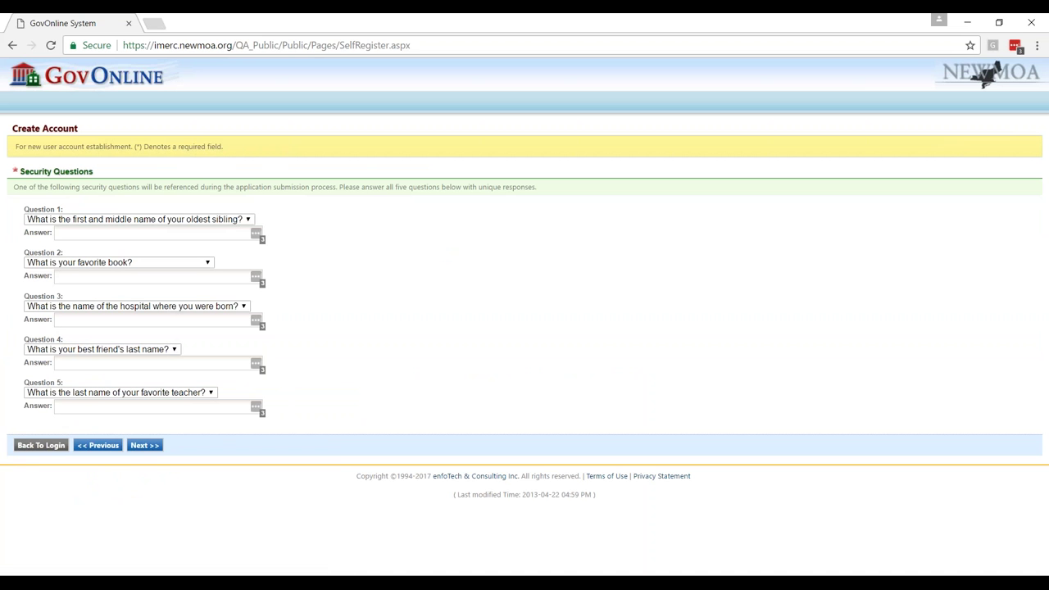
Step: Answer all five security questions and continue to the final registration page
left_click(229, 234)
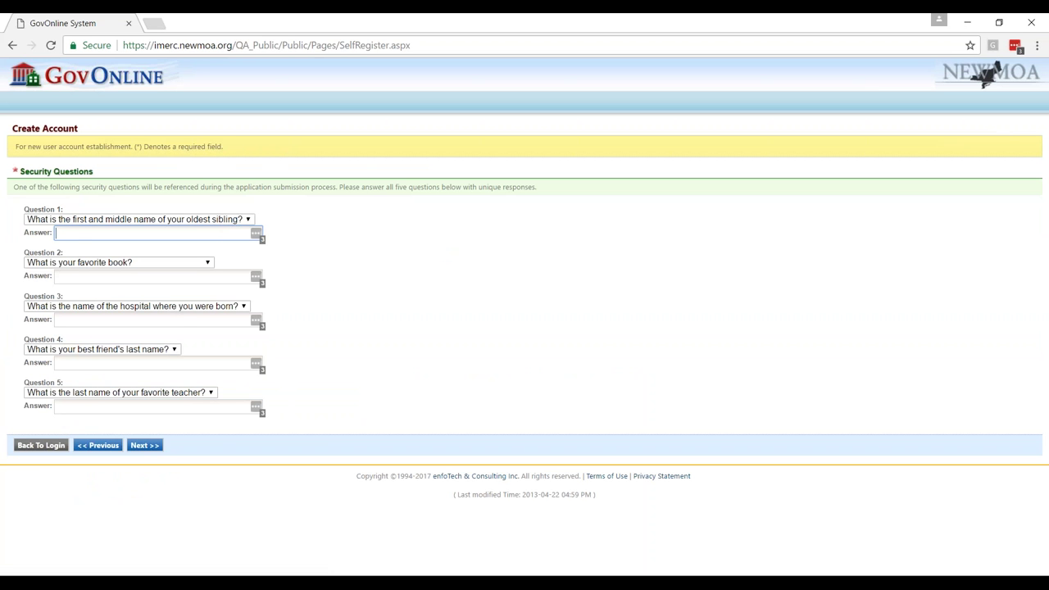
key("Tab")
key("Tab")
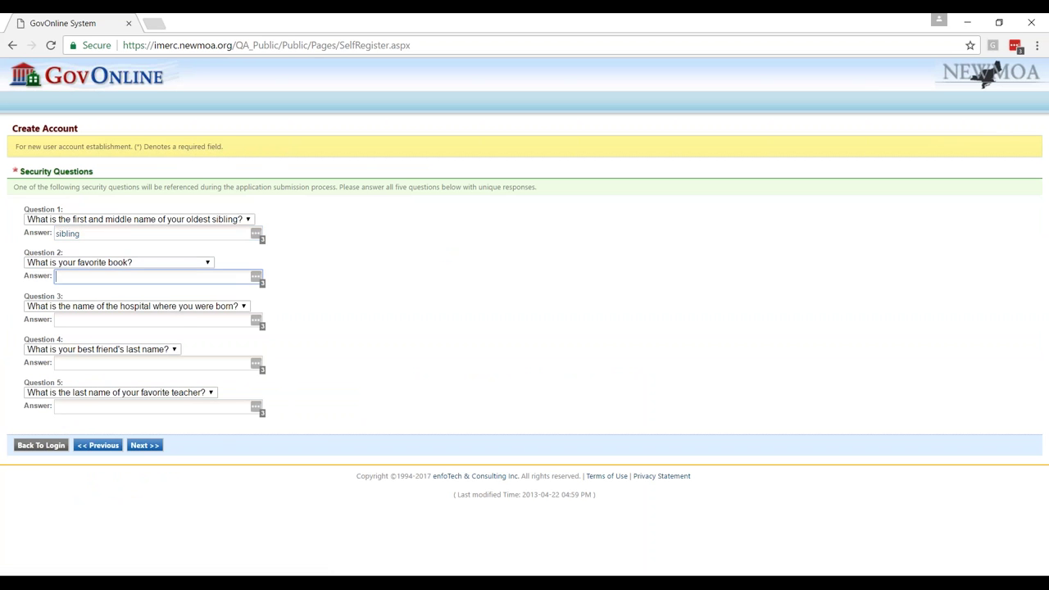
key("Tab")
key("Tab")
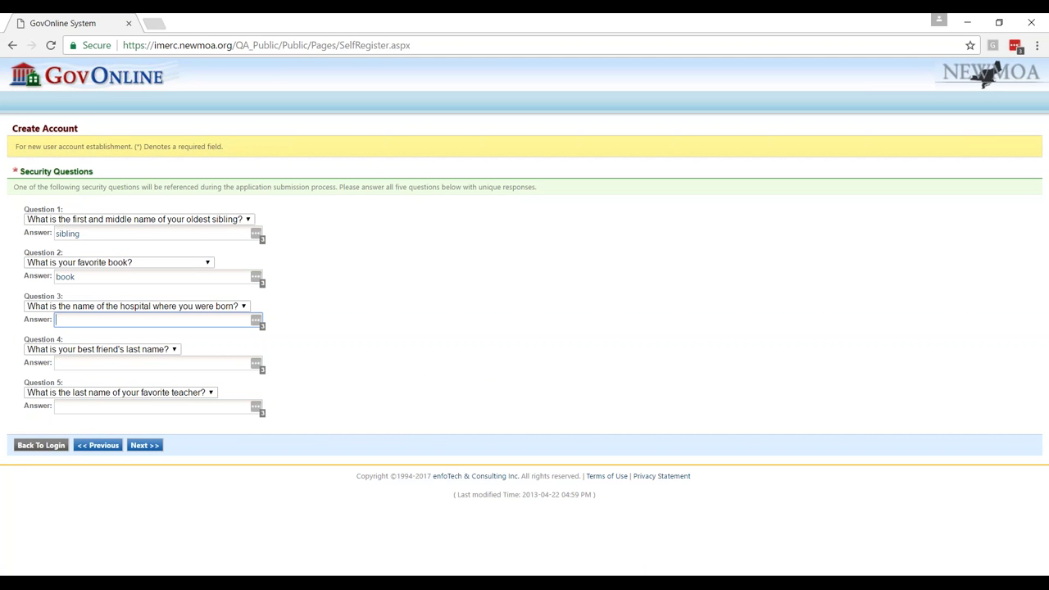
key("Tab")
key("Tab")
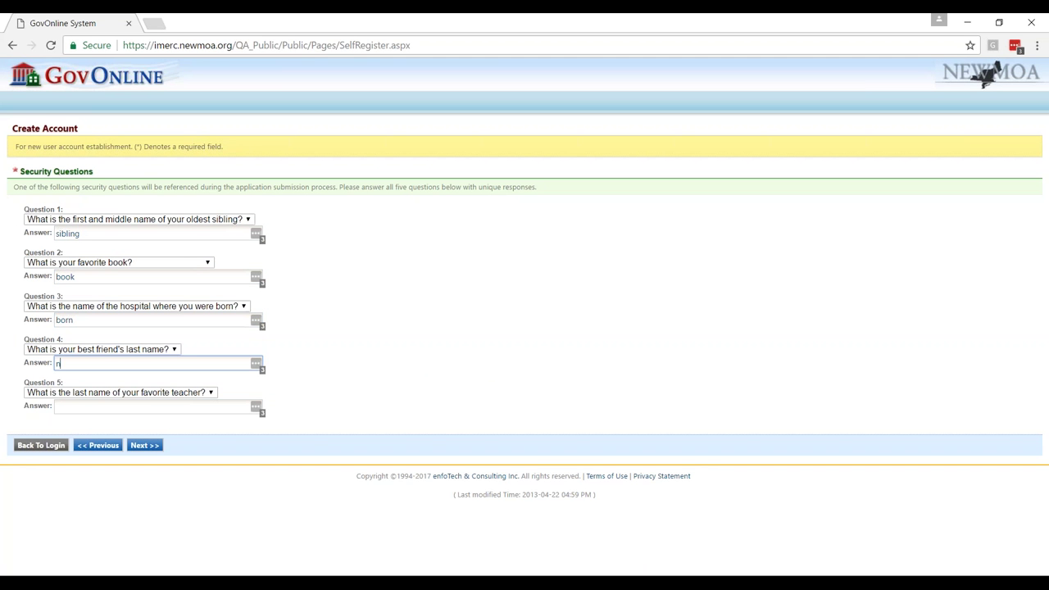
key("Tab")
key("Tab")
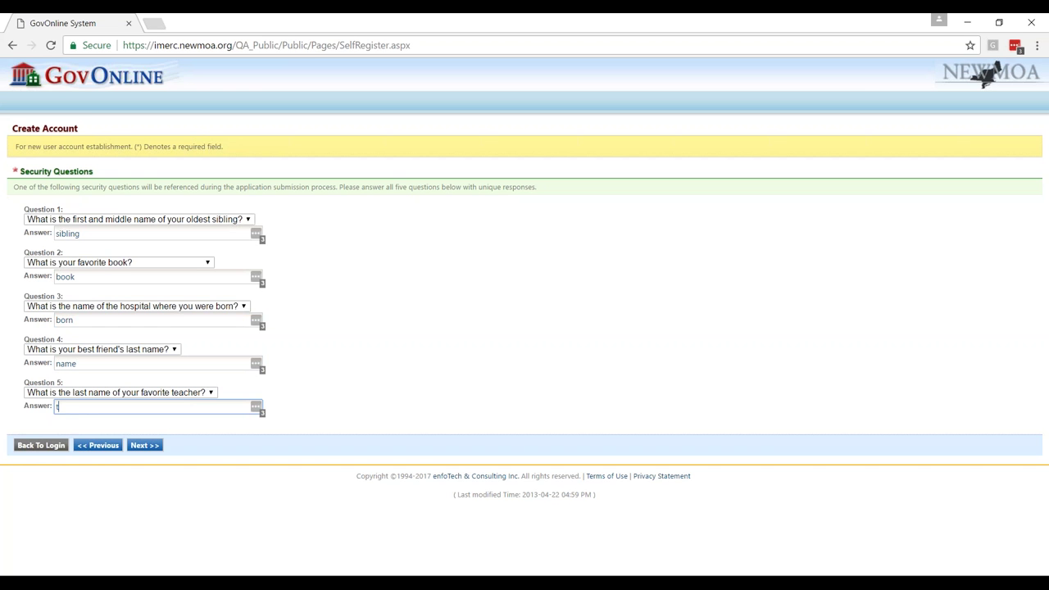
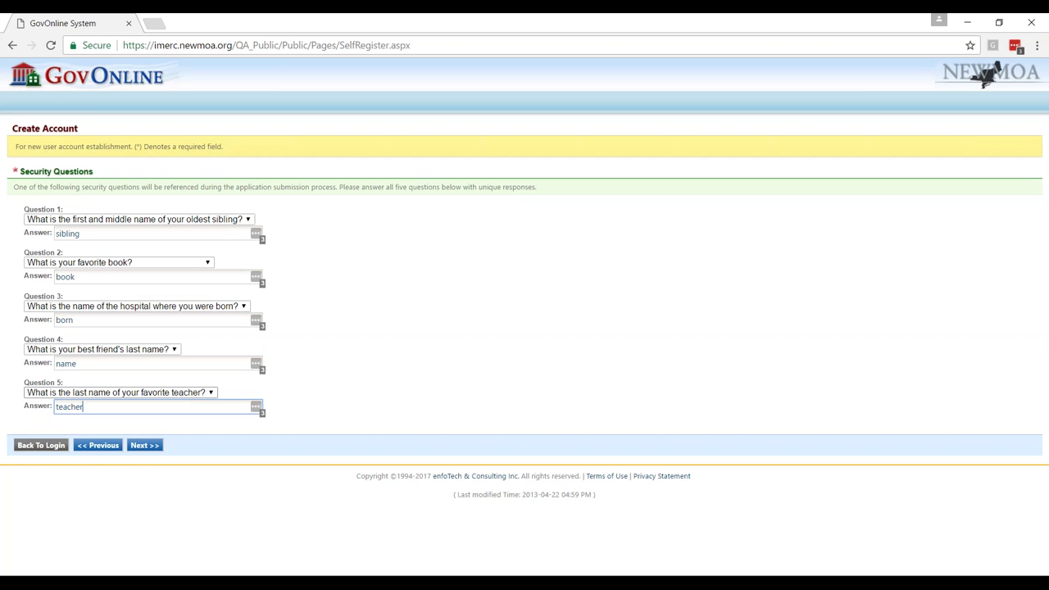
left_click(145, 445)
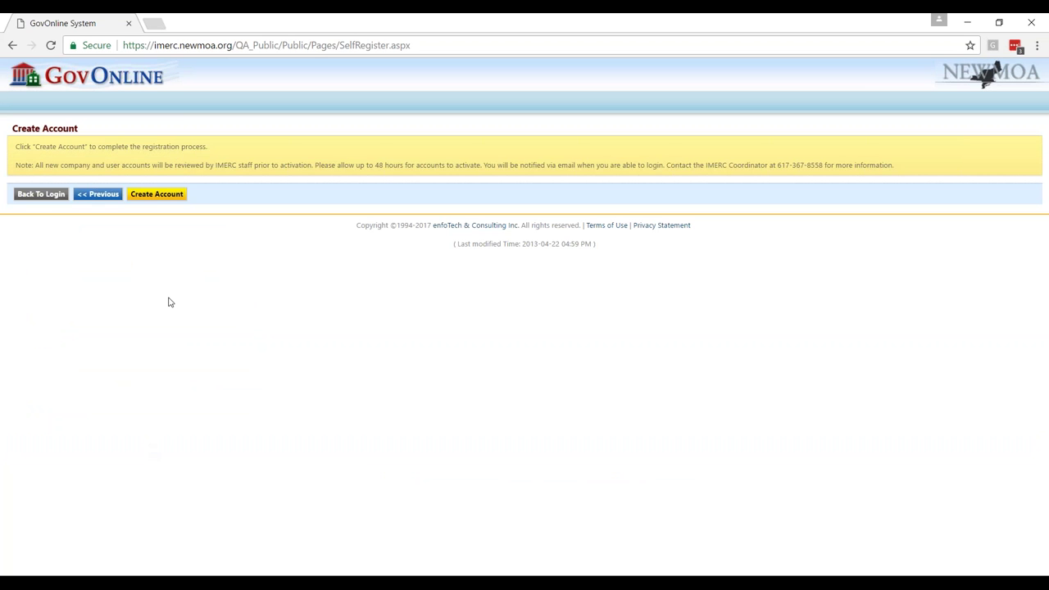
Step: Create the account, return to login, then present the IMERC Supporting Membership slide
left_click(157, 196)
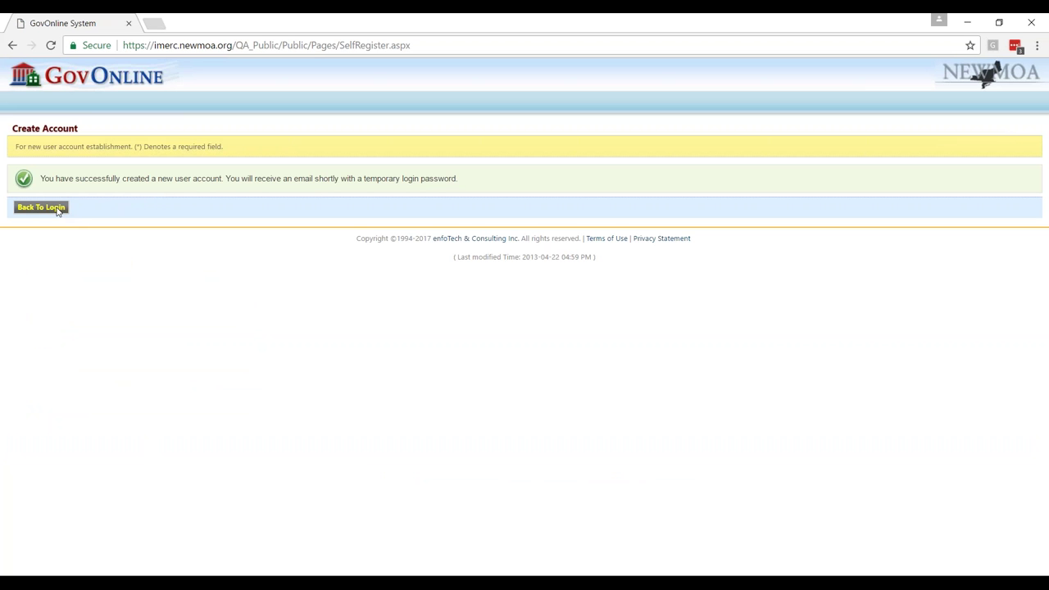
left_click(41, 207)
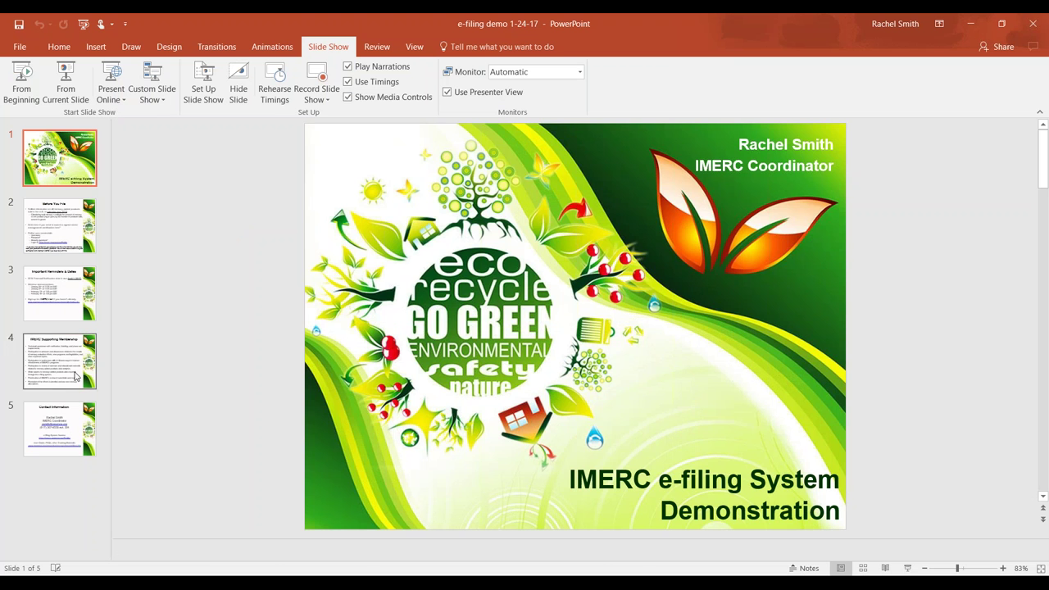
left_click(75, 376)
left_click(70, 84)
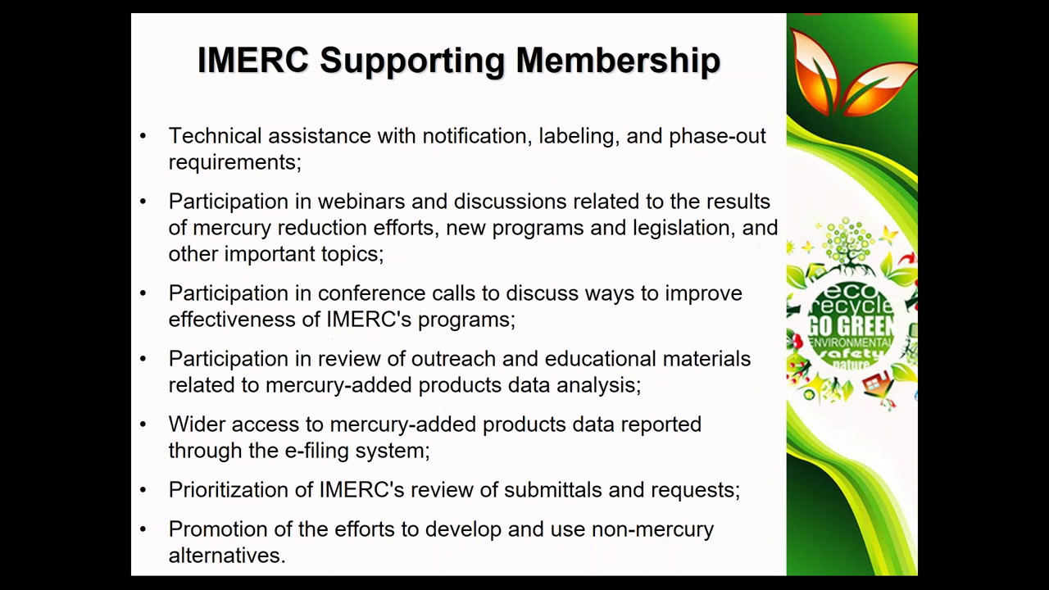
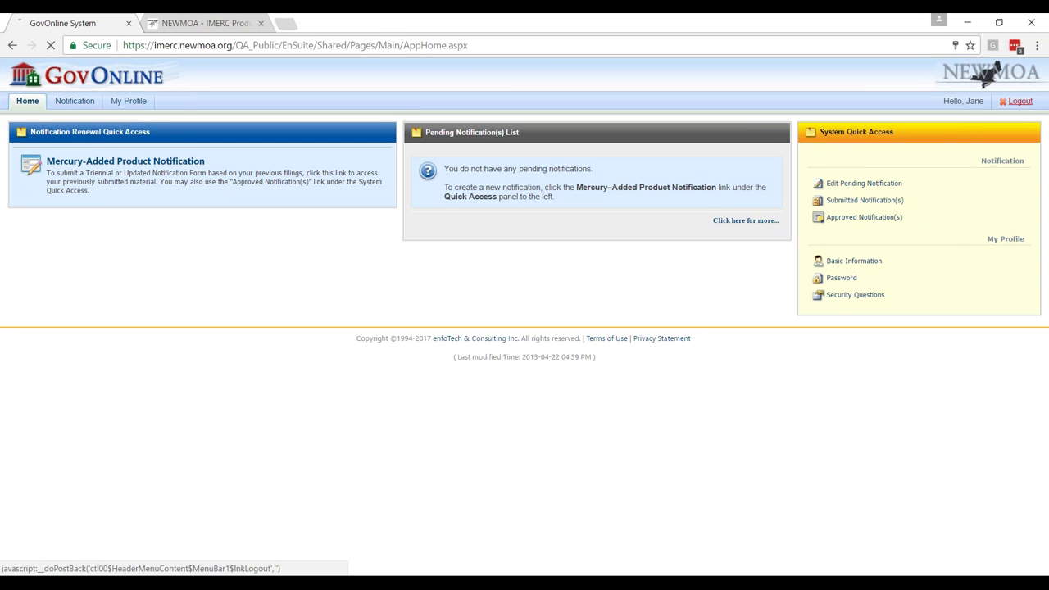
Step: Log out of the applicant account and load the QA_Admin site address
left_click(1016, 101)
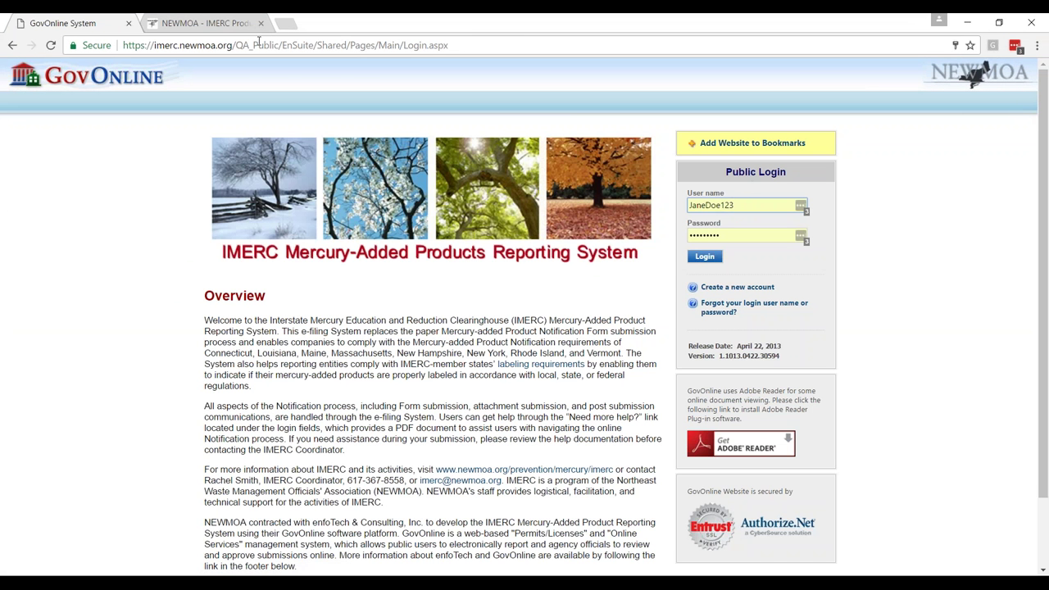
left_click_drag(253, 45, 495, 56)
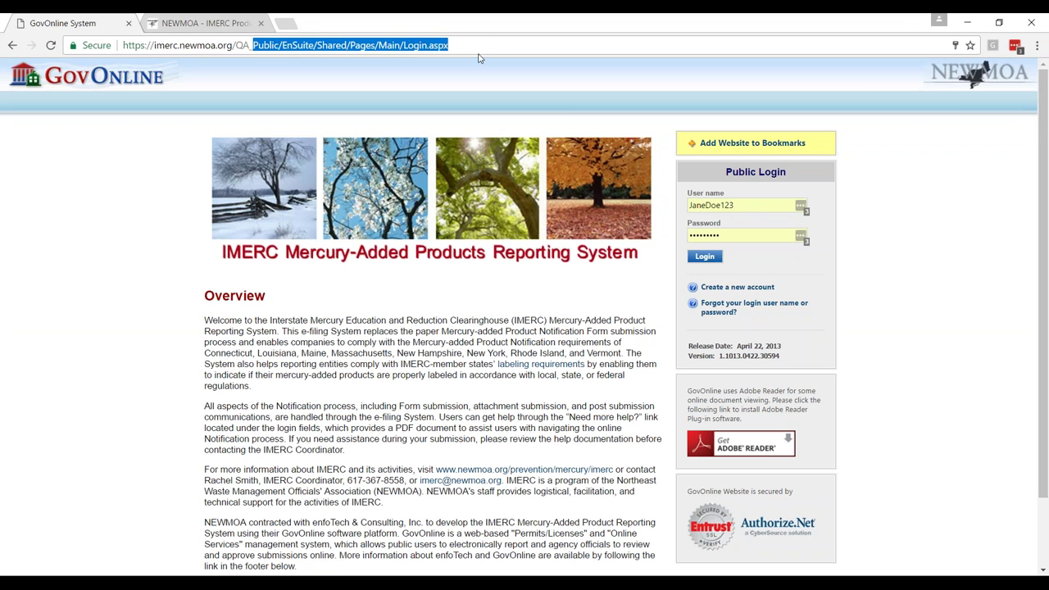
type("Admin")
key("Return")
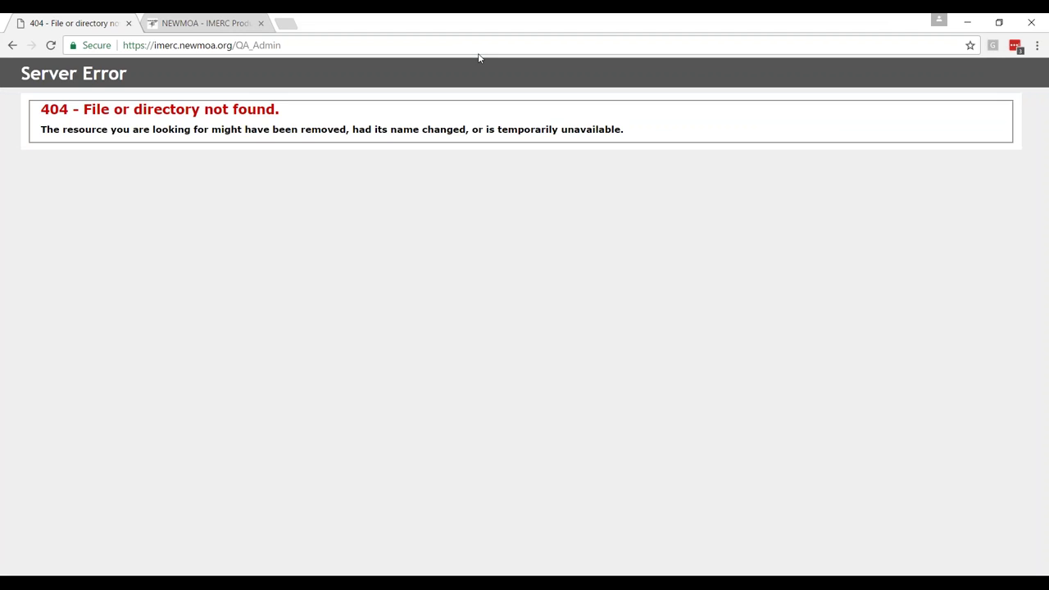
Step: Correct the address to QA_Agency after the 404 and sign in to the agency portal
left_click(297, 50)
left_click(298, 46)
key("shift+Left")
key("shift+Left")
key("shift+Left")
key("shift+Left")
type("gency")
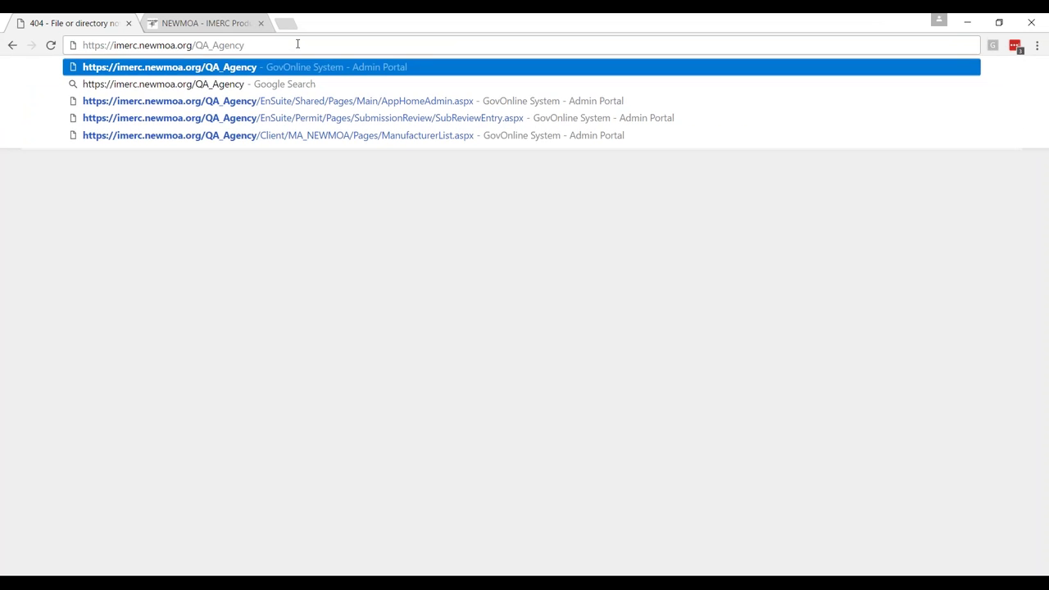
key("Return")
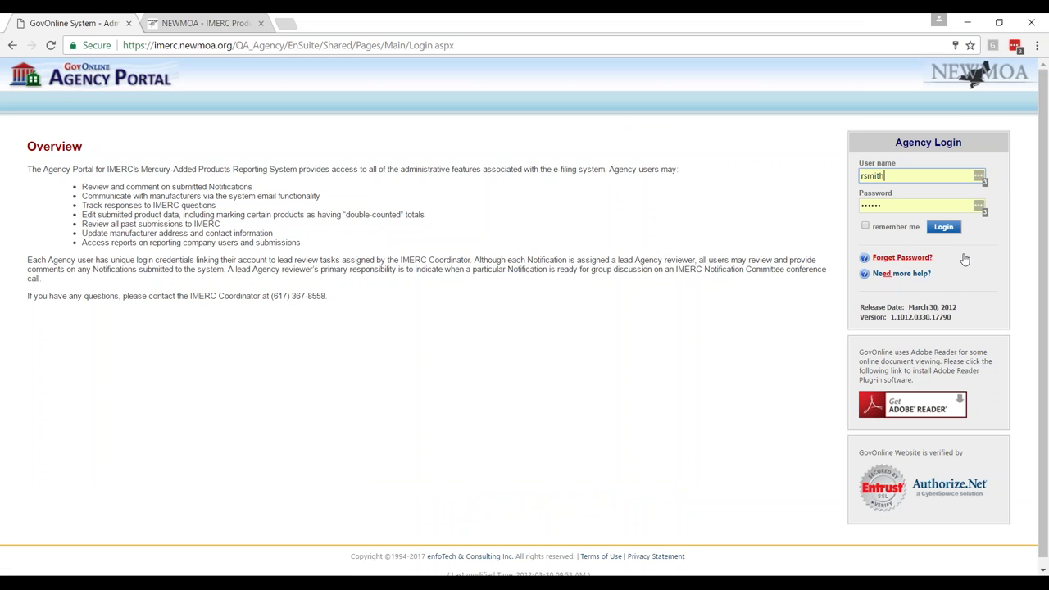
left_click(943, 229)
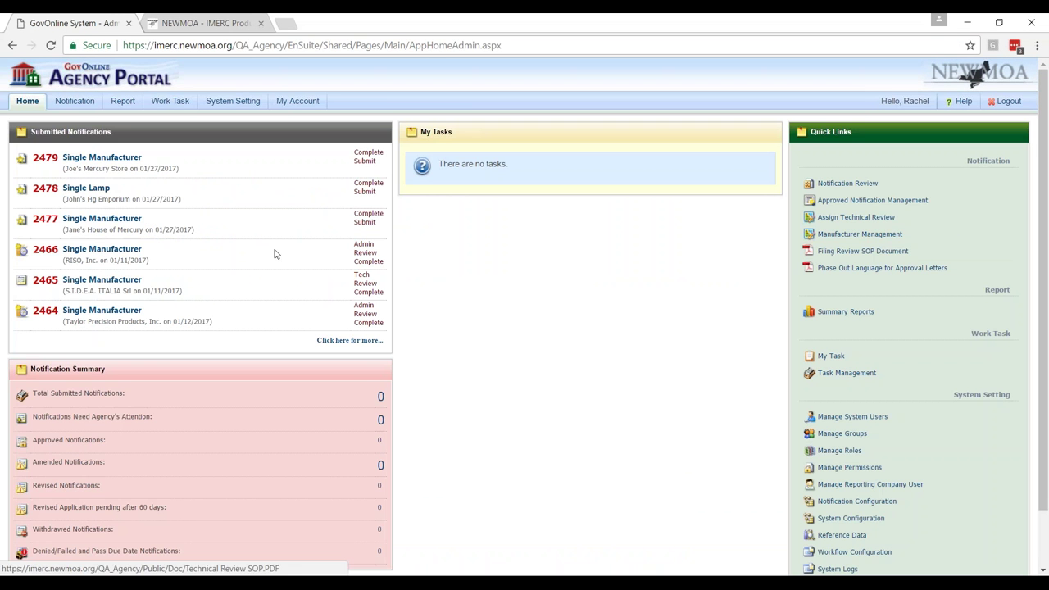
Step: Tick Amendment? on notification 2477 and send it back to the applicant for amendment
left_click(91, 221)
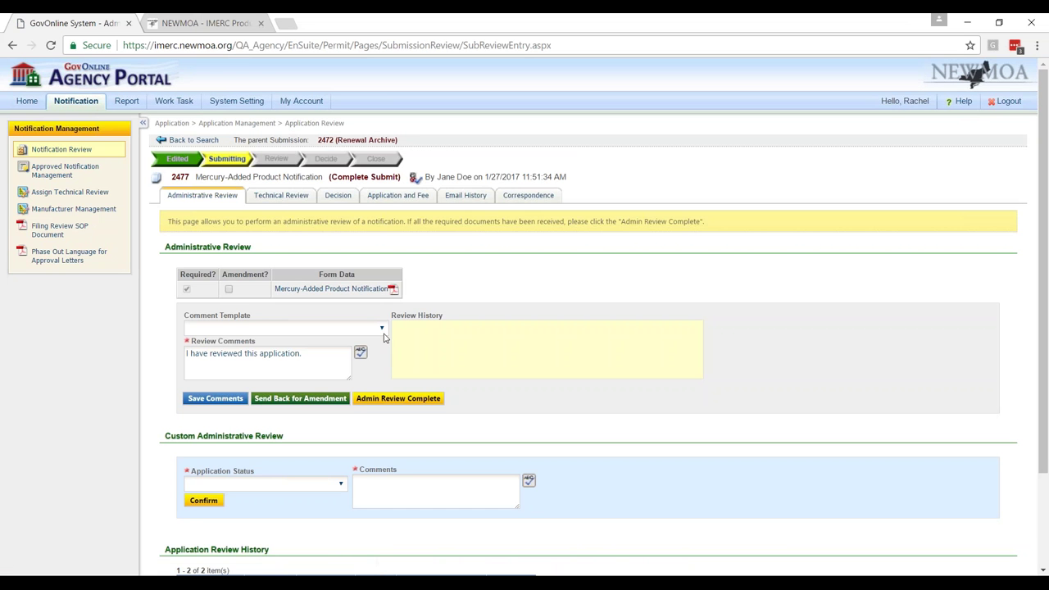
left_click(229, 288)
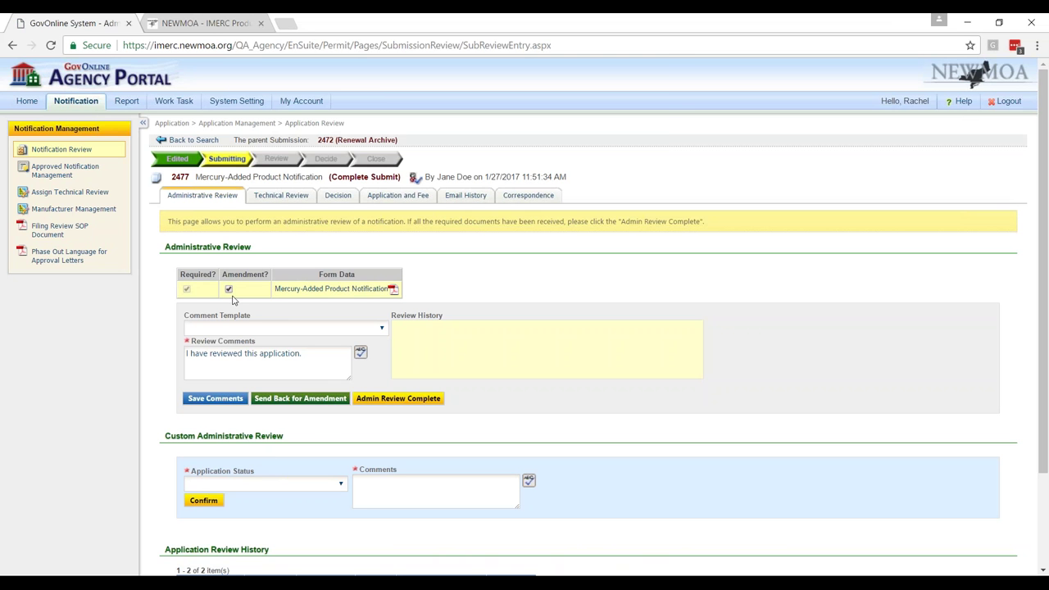
left_click(292, 399)
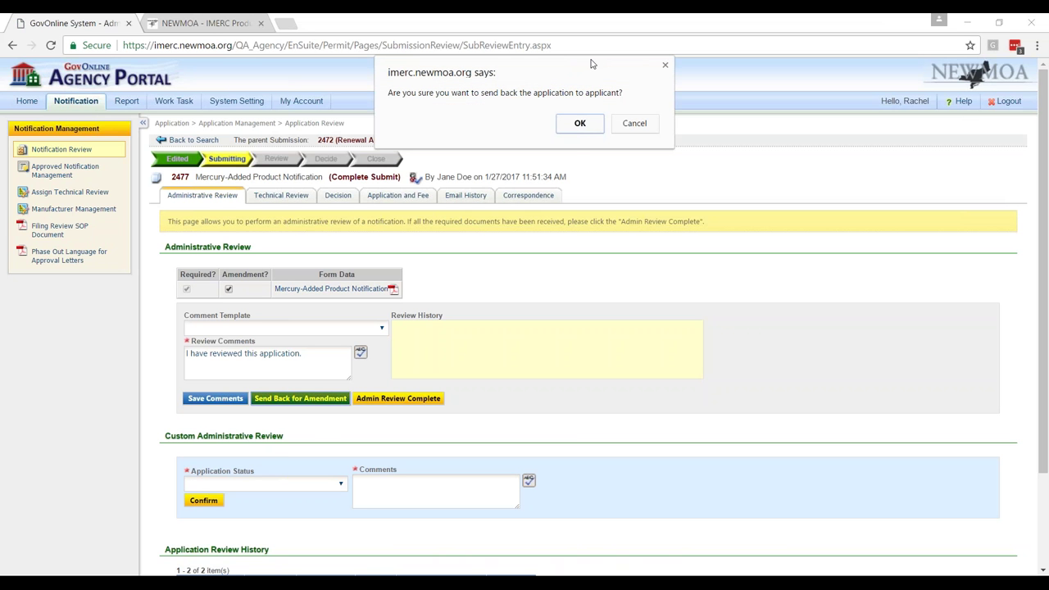
left_click(575, 124)
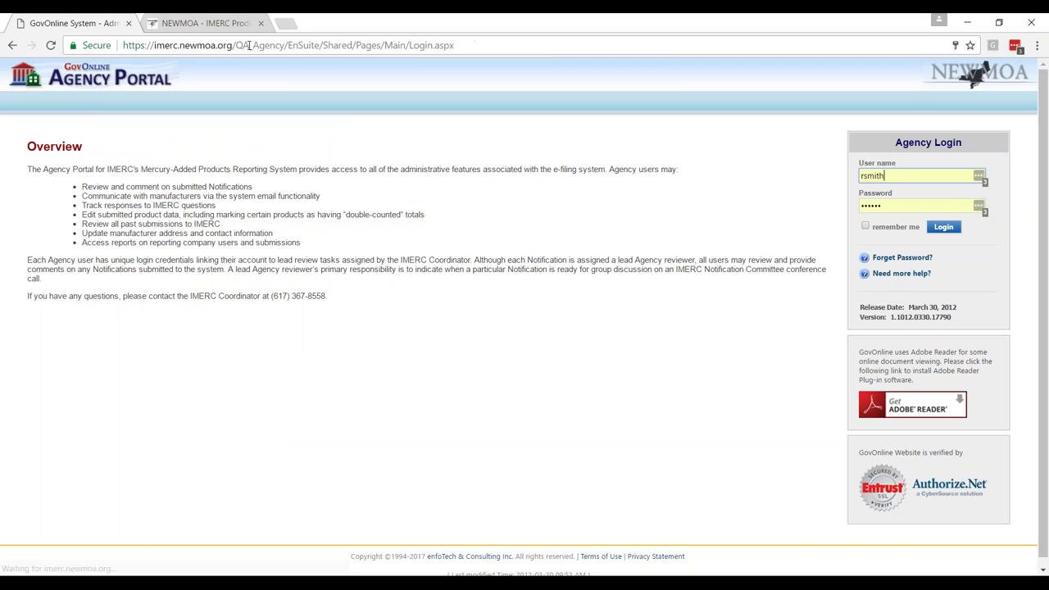
left_click_drag(249, 46, 515, 43)
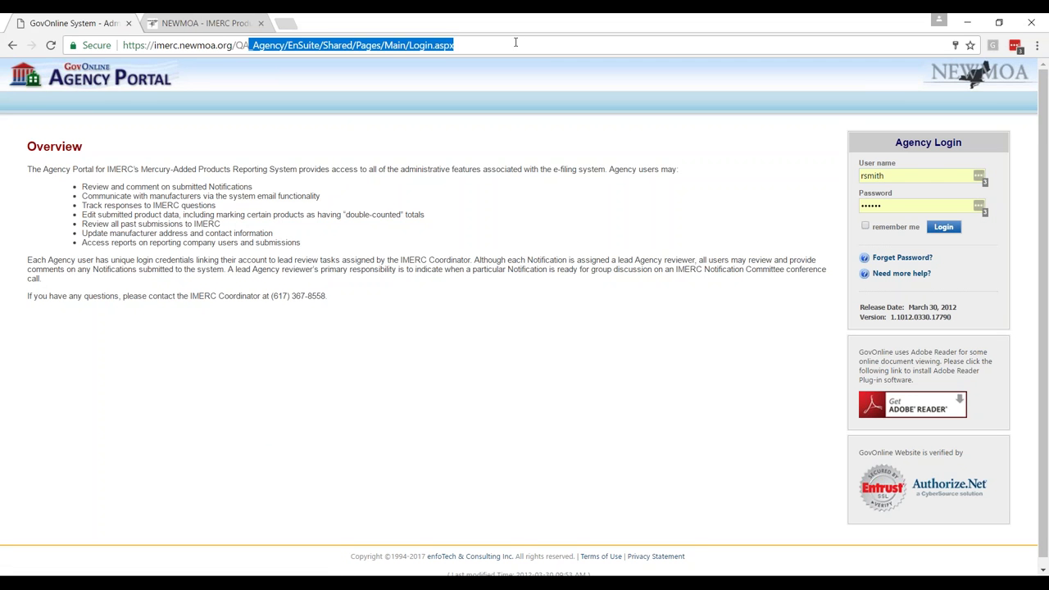
Step: Switch the address to QA_Public and sign back in as the applicant
type("_Public")
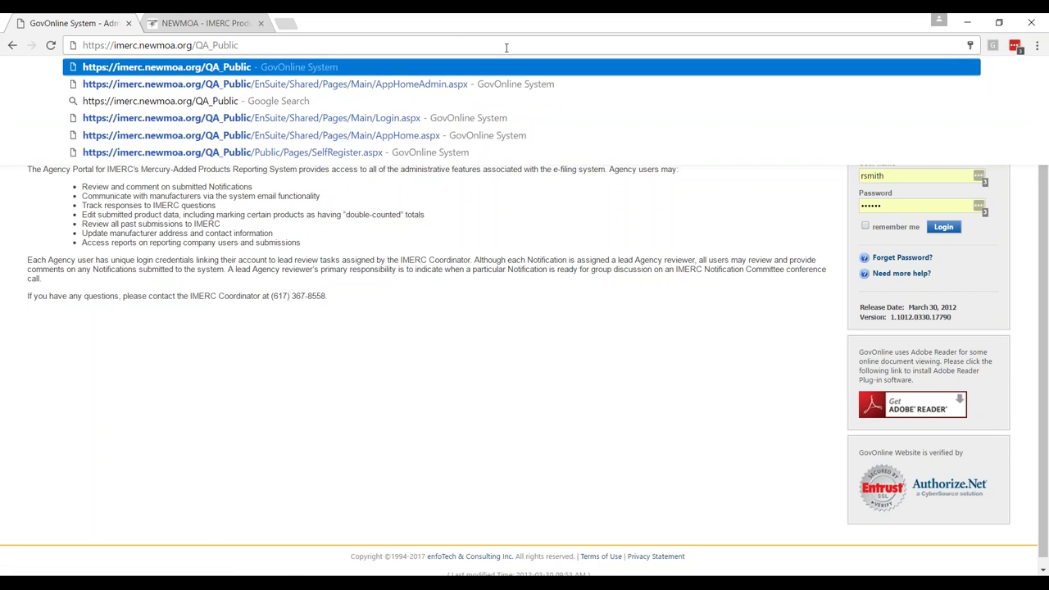
key("Return")
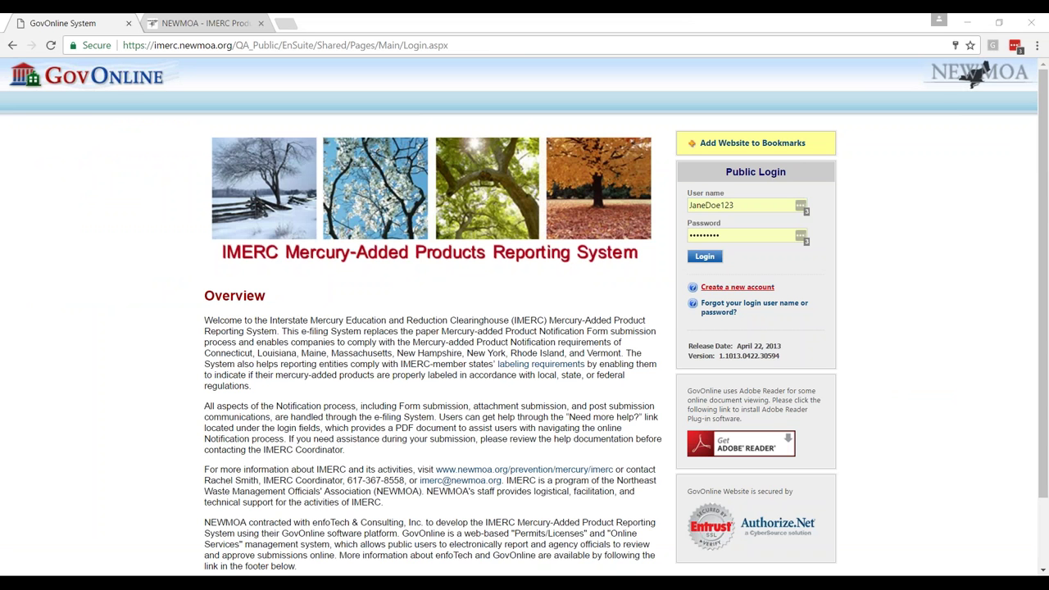
left_click(704, 256)
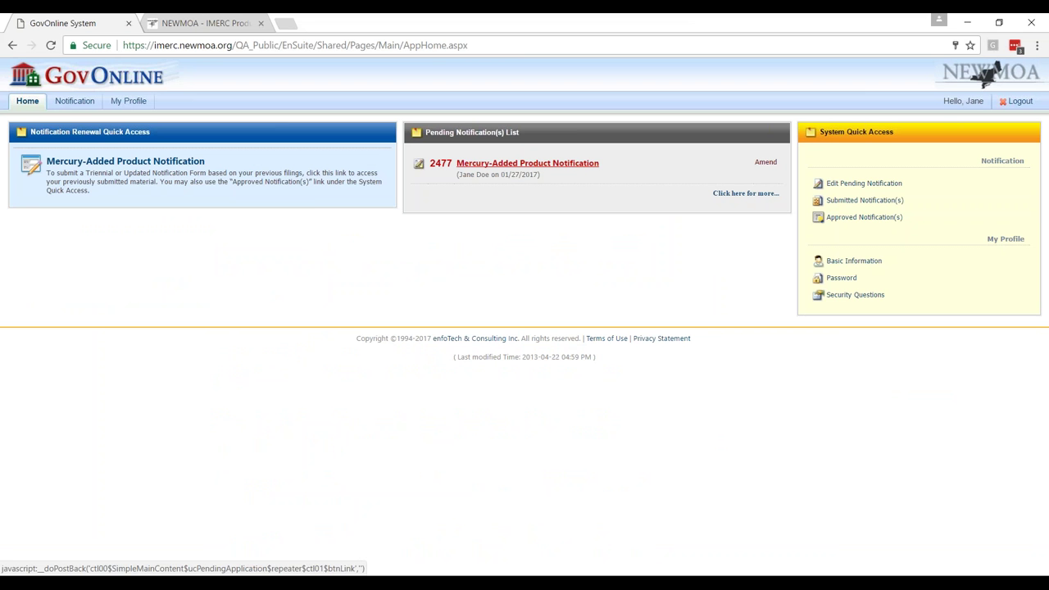
Step: Open pending notification 2477 and advance past General and Manufacturer Information to the product list
left_click(549, 166)
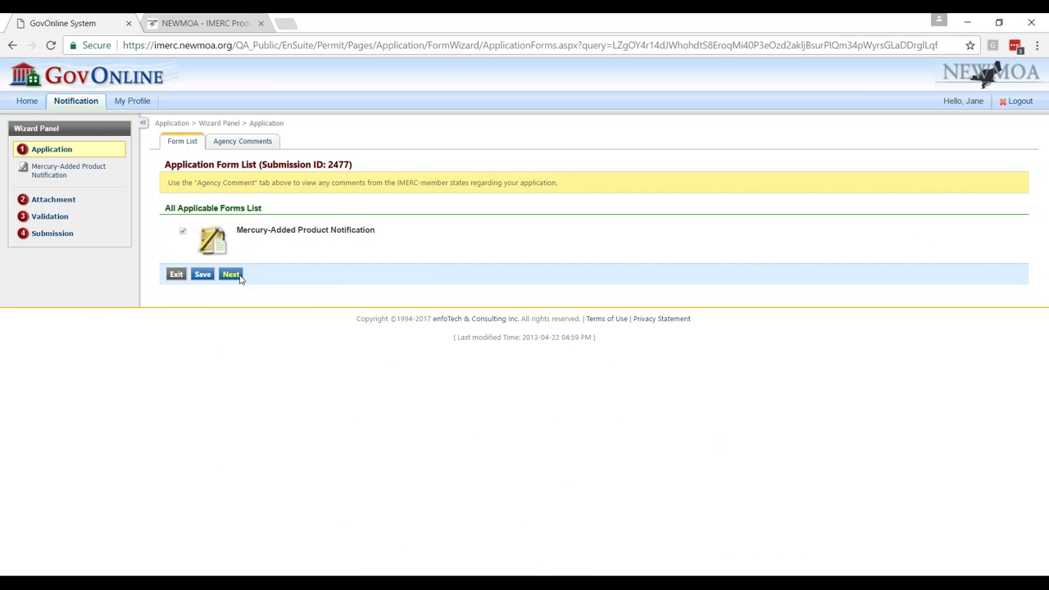
left_click(235, 276)
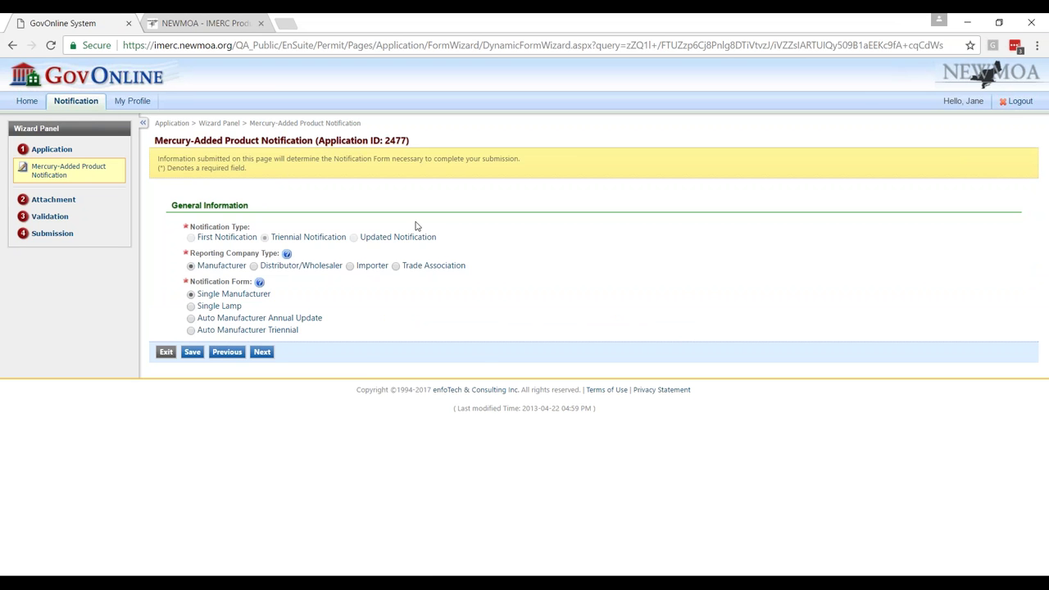
left_click(260, 350)
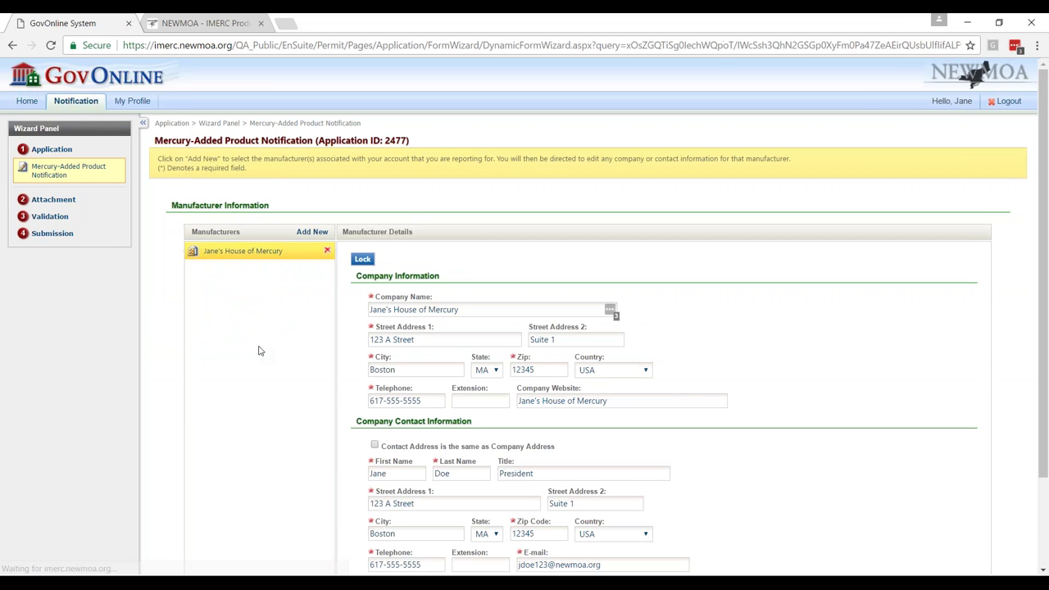
scroll(258, 351, "down", 1)
scroll(258, 351, "down", 1)
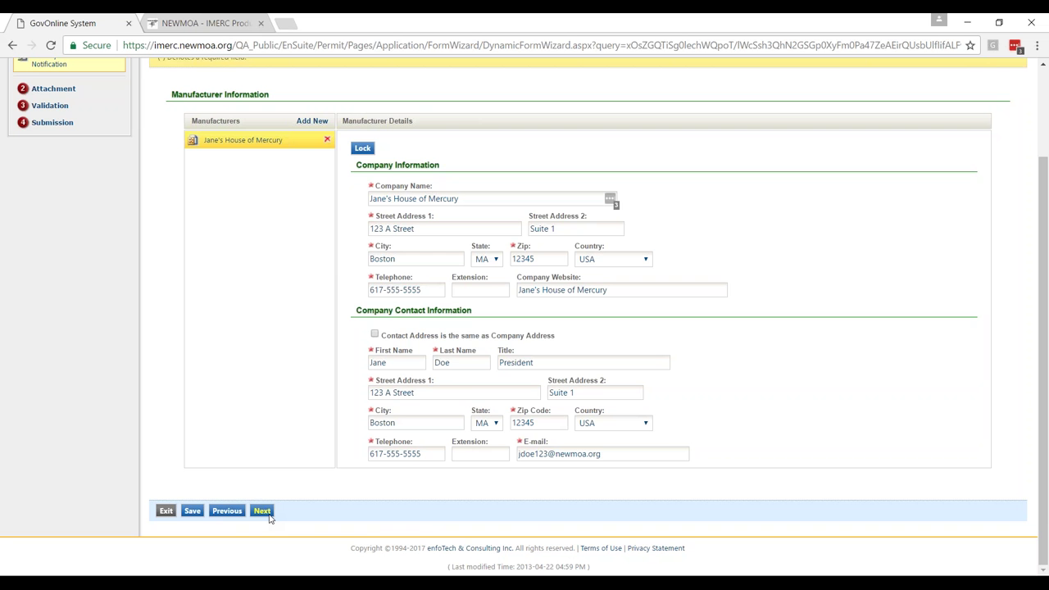
left_click(262, 511)
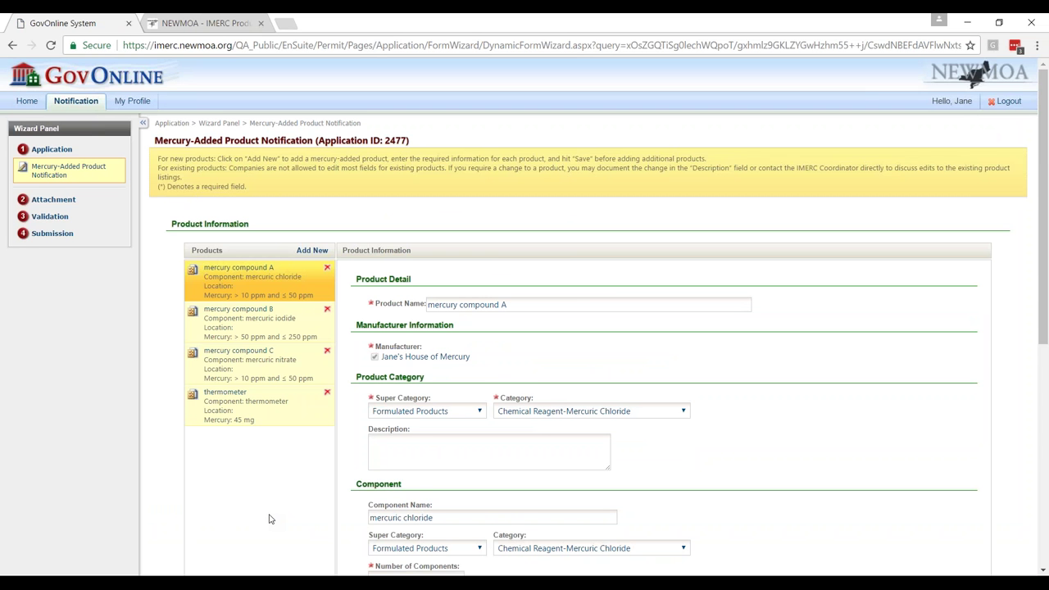
scroll(270, 519, "down", 5)
scroll(270, 518, "up", 5)
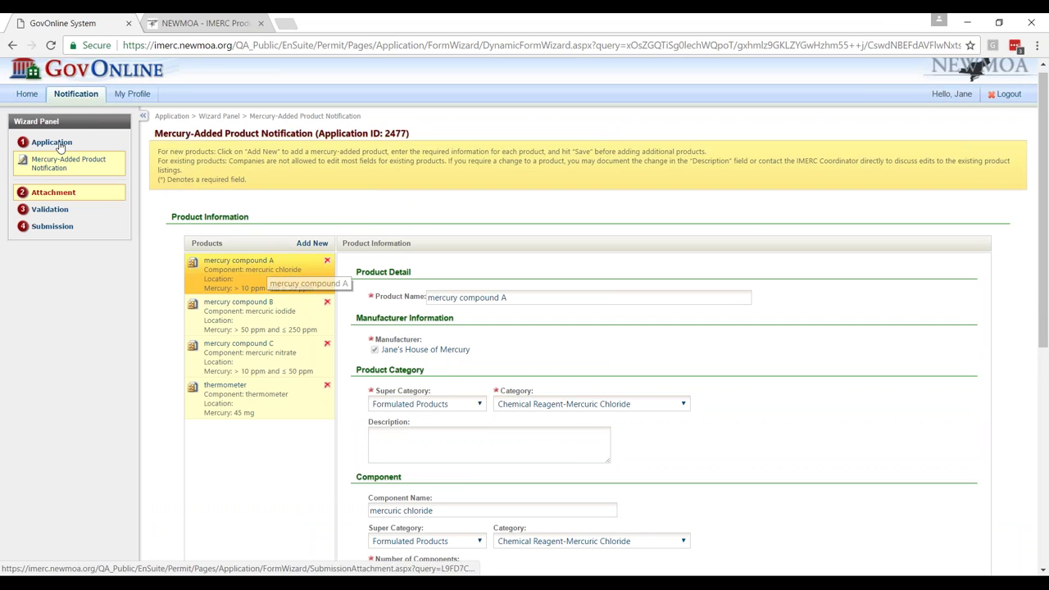
Step: Open submitted notification 2472's Mercury-Added Product Notification form from the Submitted Notification(s) list
left_click(35, 97)
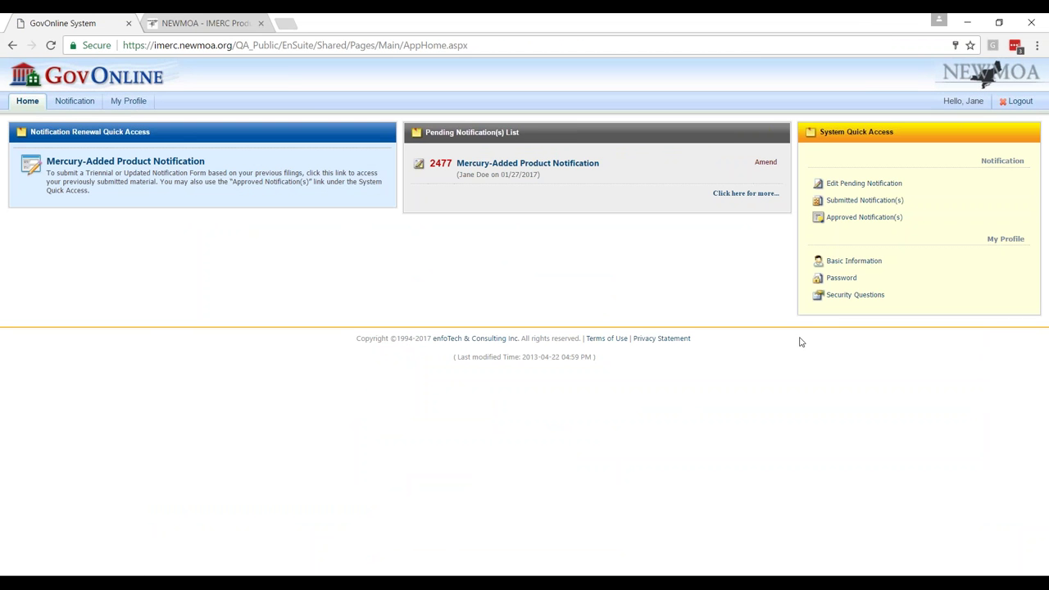
left_click(884, 202)
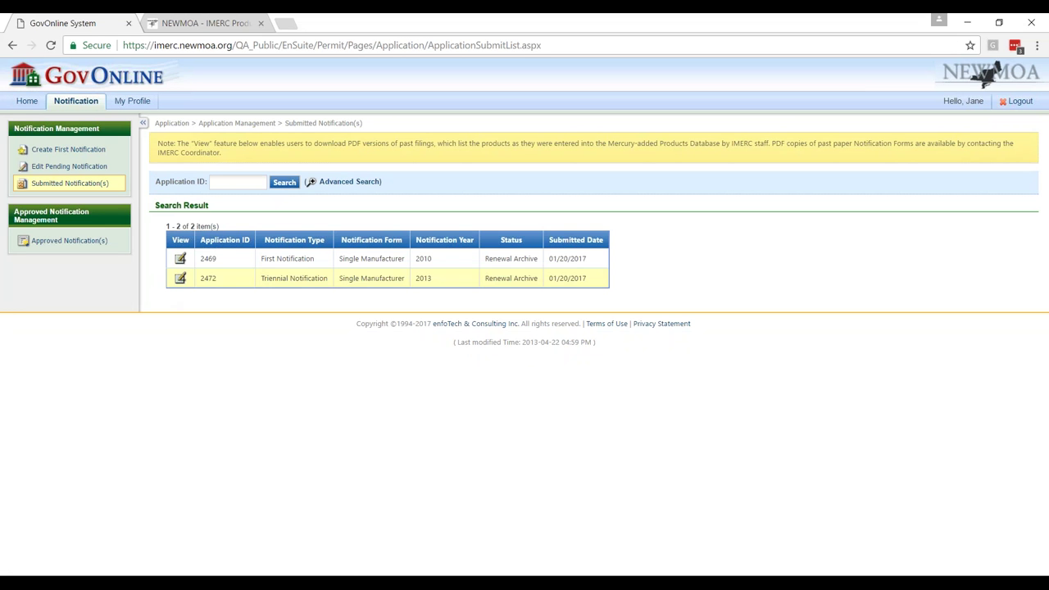
left_click(180, 280)
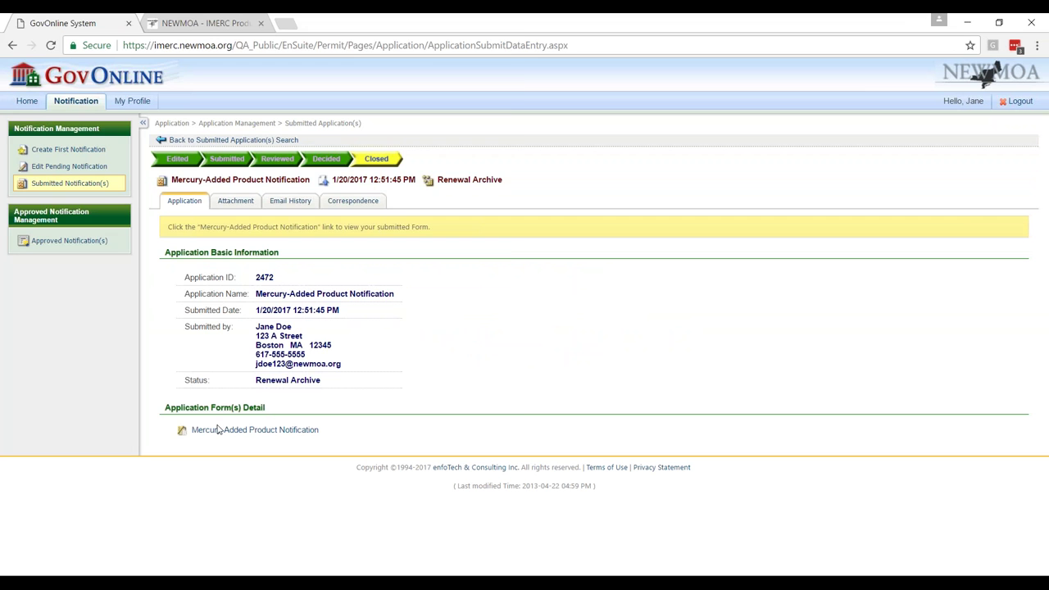
left_click(246, 430)
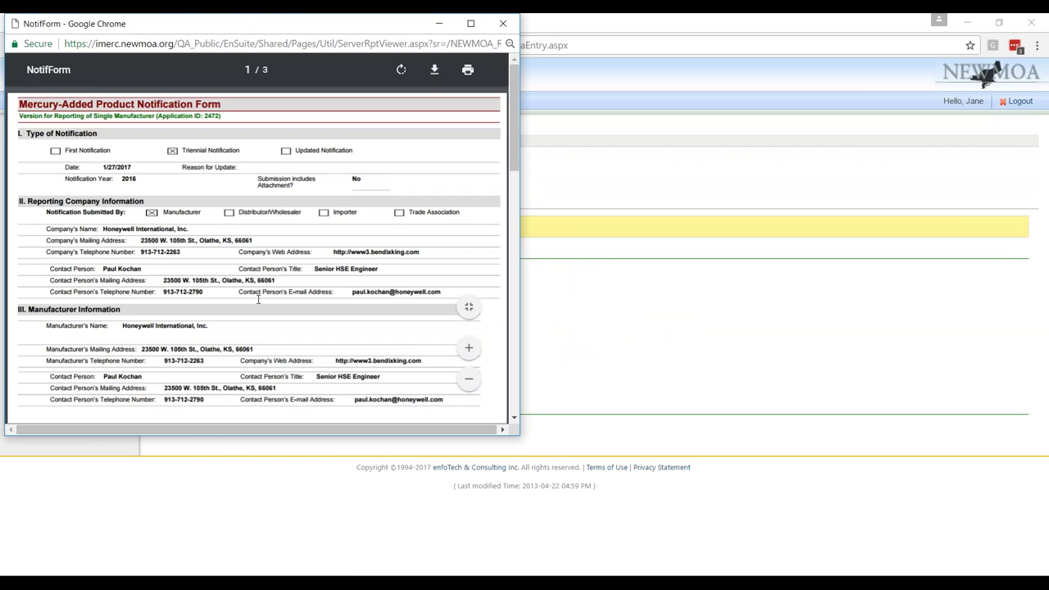
Step: Read through the three-page NotifForm PDF for 2472 and close its window
scroll(257, 299, "down", 10)
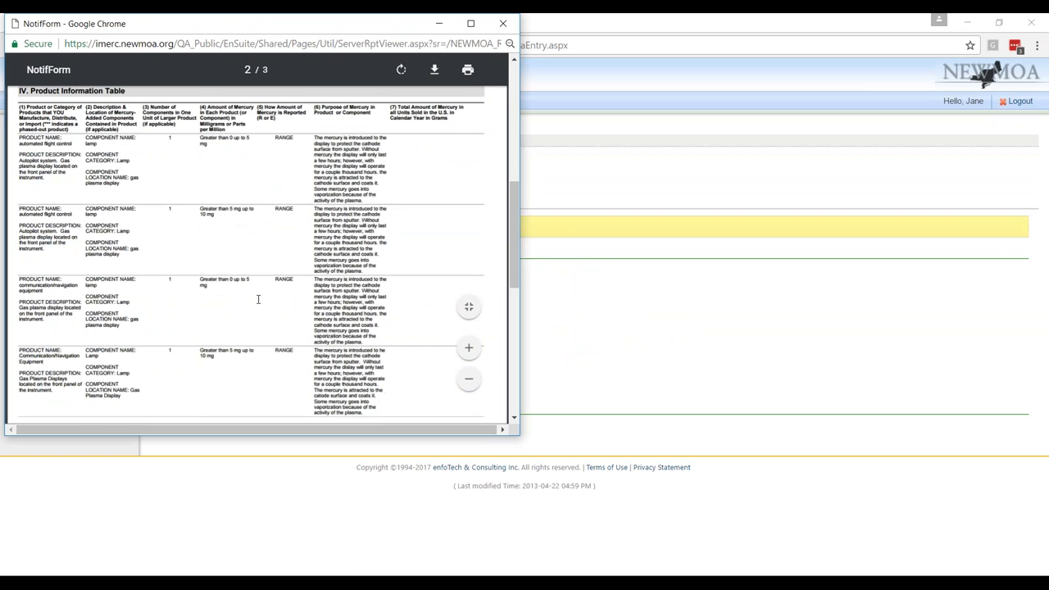
scroll(257, 299, "down", 3)
scroll(257, 299, "up", 5)
scroll(257, 299, "down", 6)
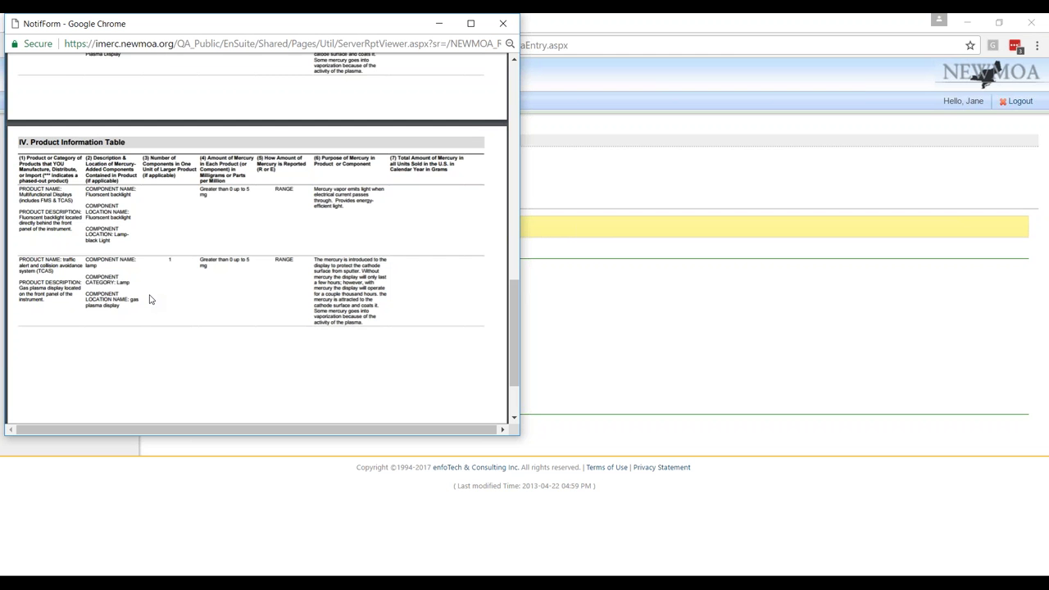
scroll(149, 299, "up", 10)
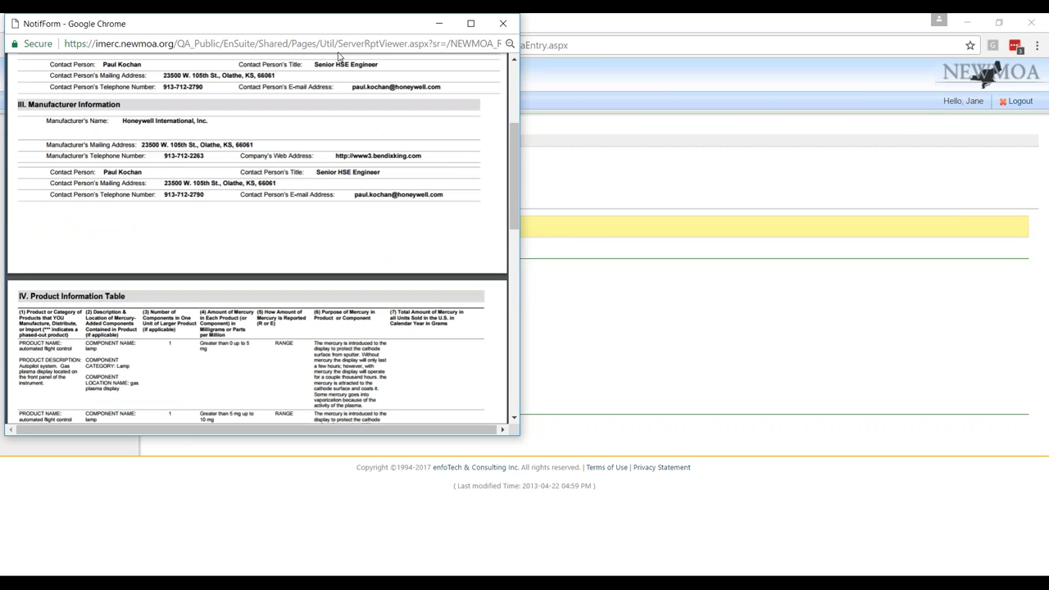
left_click(503, 24)
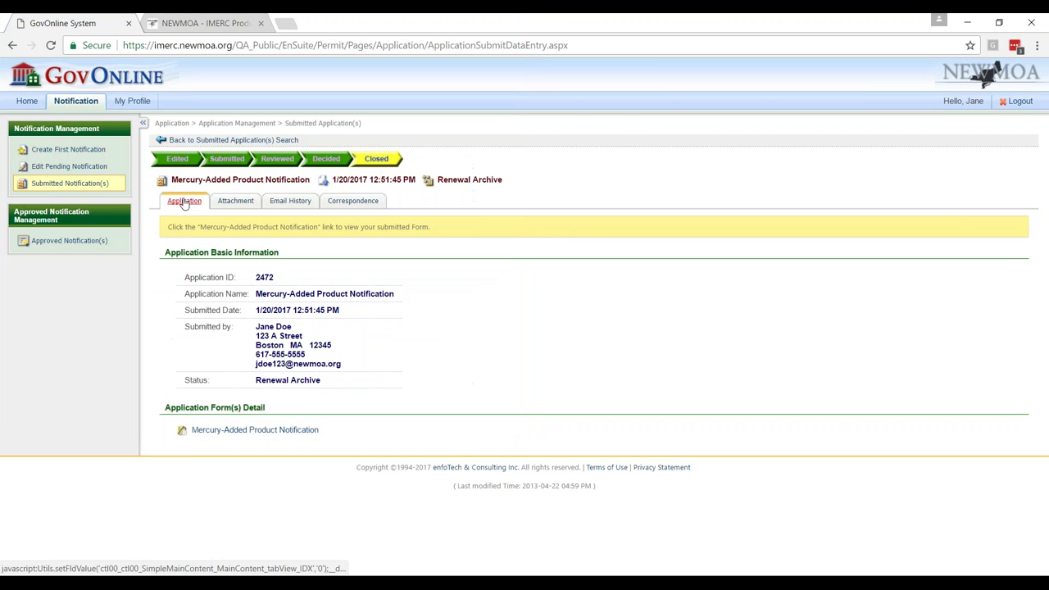
Step: Reopen pending notification 2477 from Home and advance through the wizard to Labeling Information
left_click(29, 101)
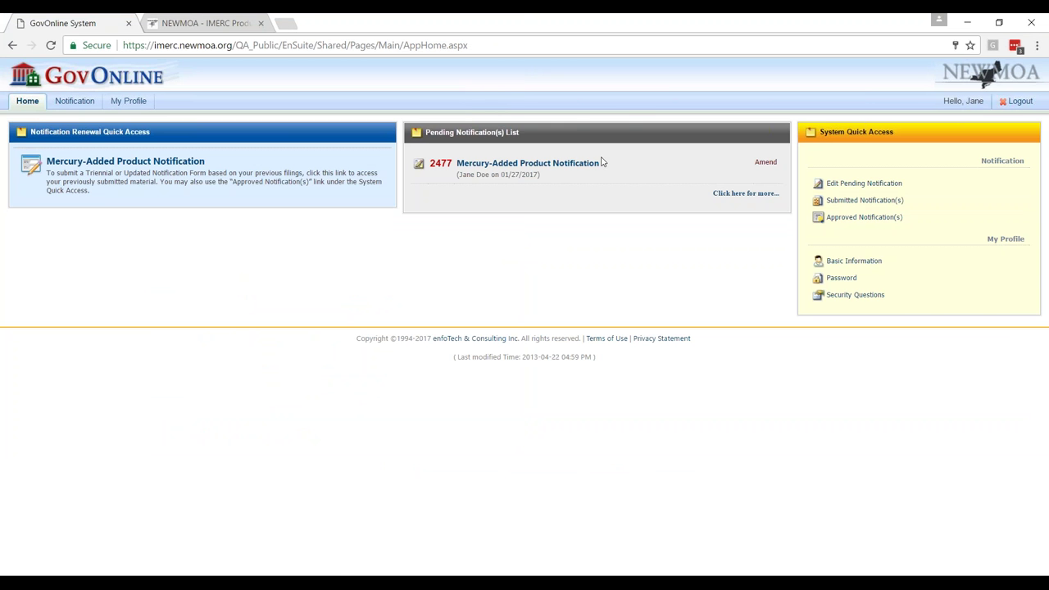
left_click(561, 166)
left_click(236, 277)
left_click(264, 352)
scroll(284, 358, "down", 3)
left_click(262, 510)
scroll(265, 515, "down", 5)
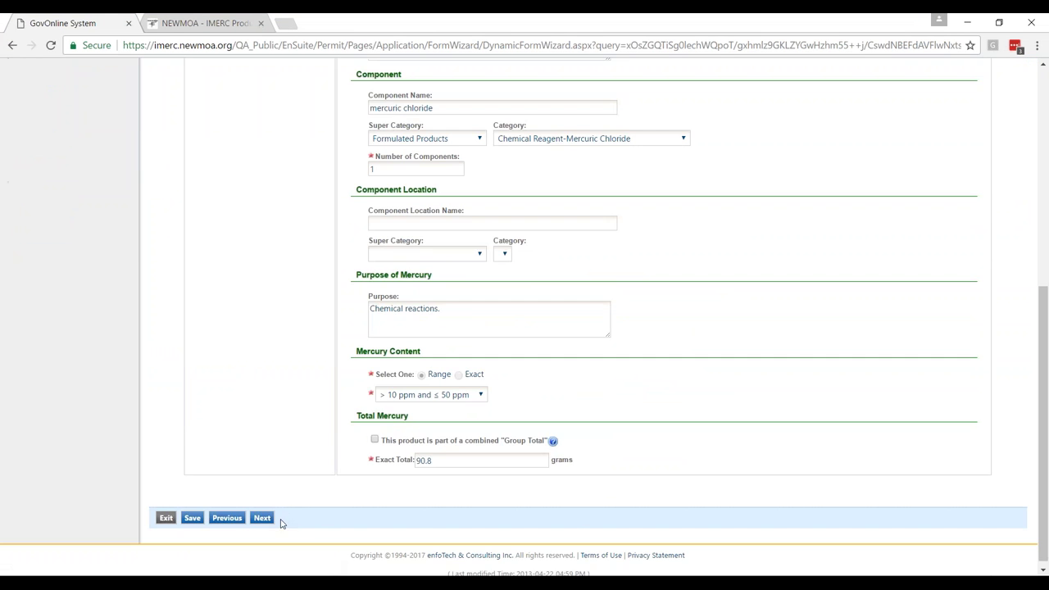
left_click(263, 518)
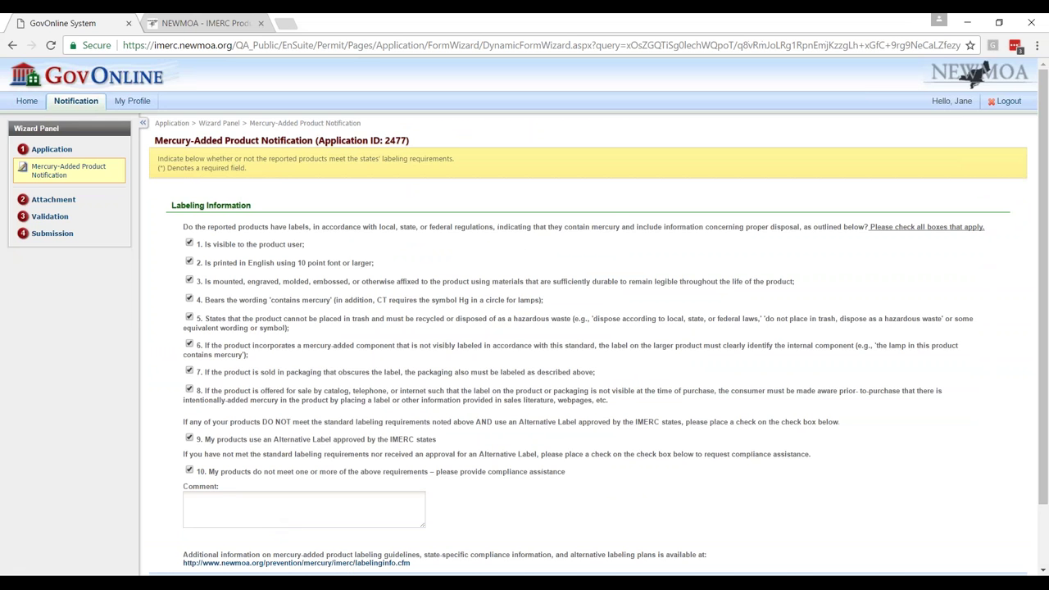
Step: Uncheck all ten labeling items, including alternative label item 9 and compliance item 10
scroll(269, 512, "down", 2)
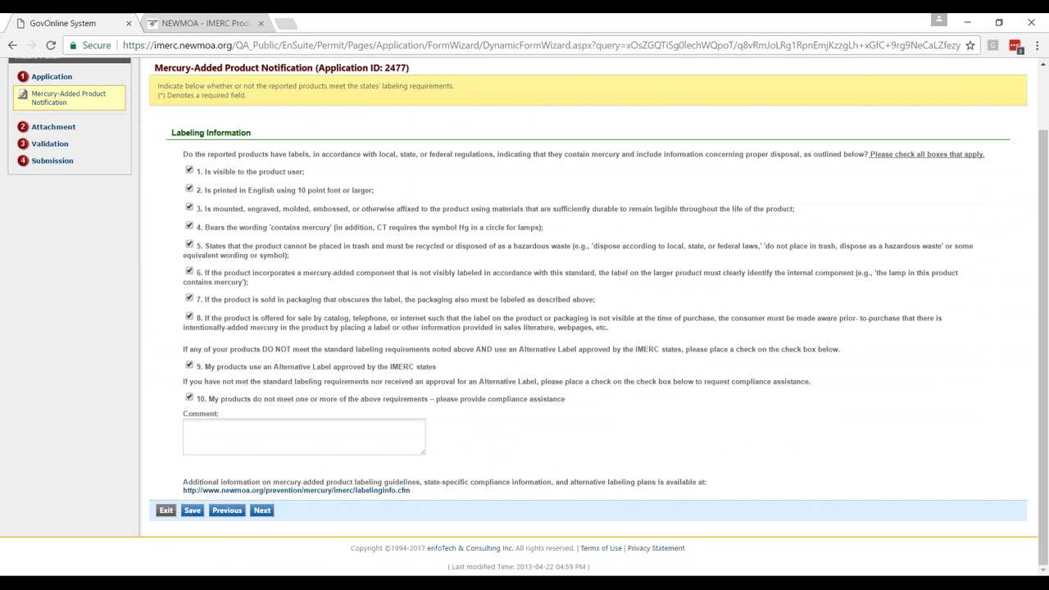
left_click(190, 171)
left_click(189, 189)
left_click(189, 208)
left_click(189, 226)
left_click(189, 244)
left_click(189, 271)
left_click(190, 299)
left_click(190, 317)
left_click(189, 365)
left_click(189, 398)
Step: Check only labeling item 1 and submit, triggering a validation error
left_click(190, 170)
left_click(261, 509)
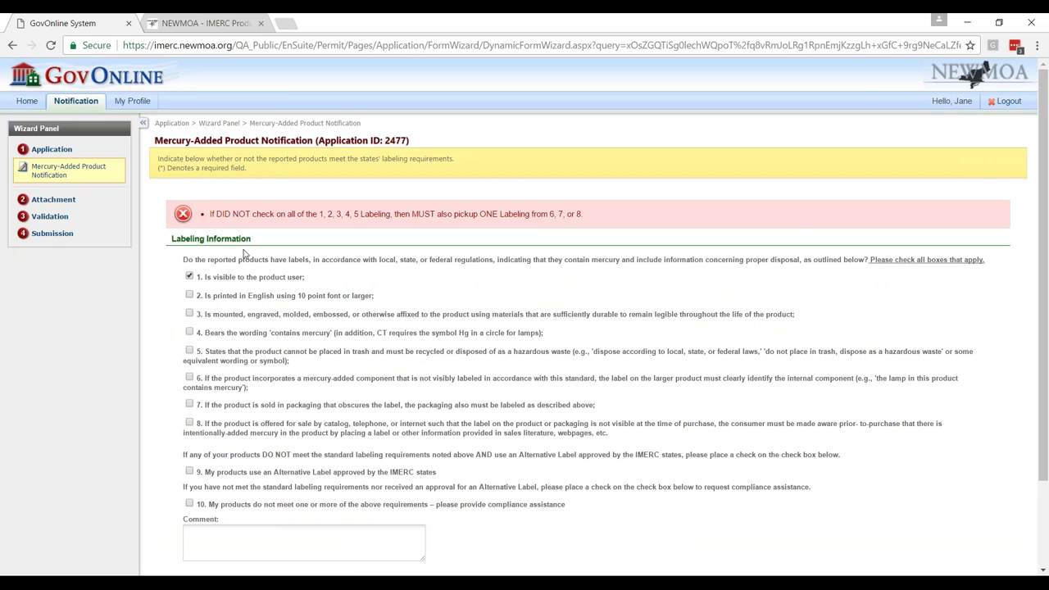
scroll(243, 254, "down", 2)
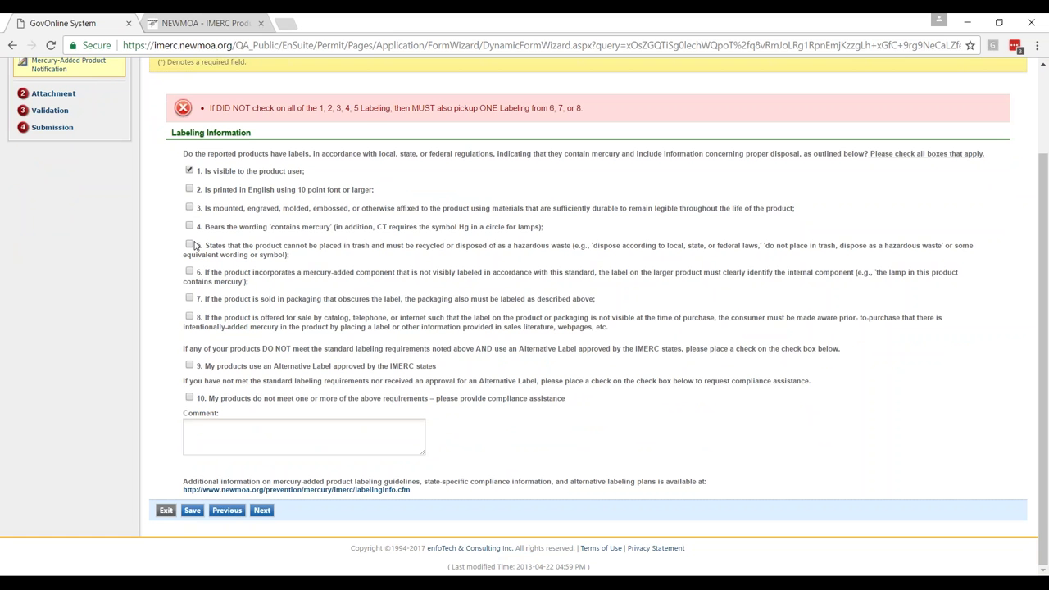
Step: Toggle the labeling boxes so only item 10, requesting compliance assistance, stays checked
left_click(189, 189)
left_click(189, 207)
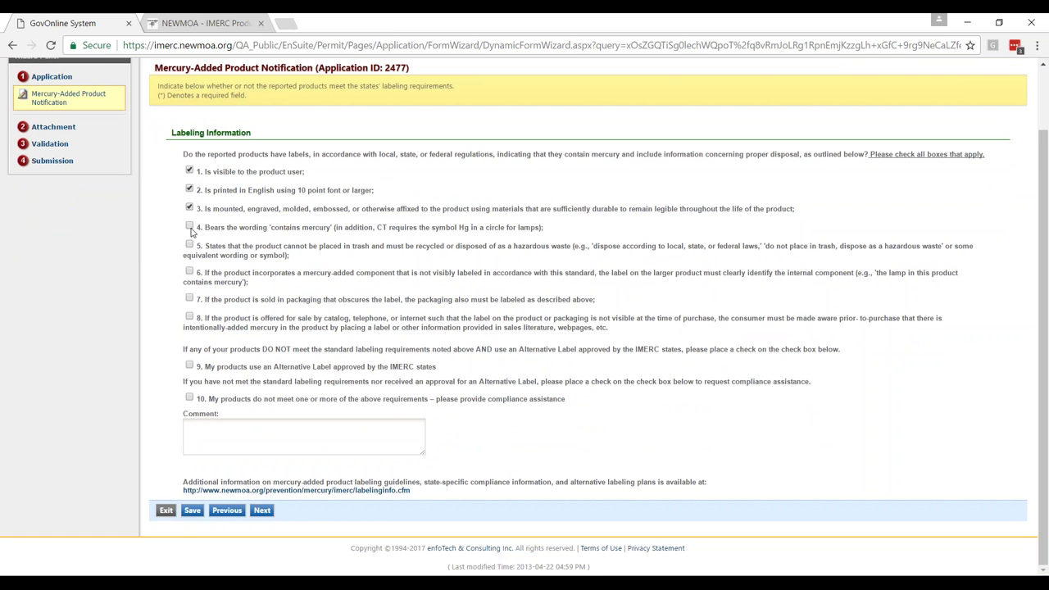
left_click(189, 208)
left_click(189, 188)
left_click(190, 171)
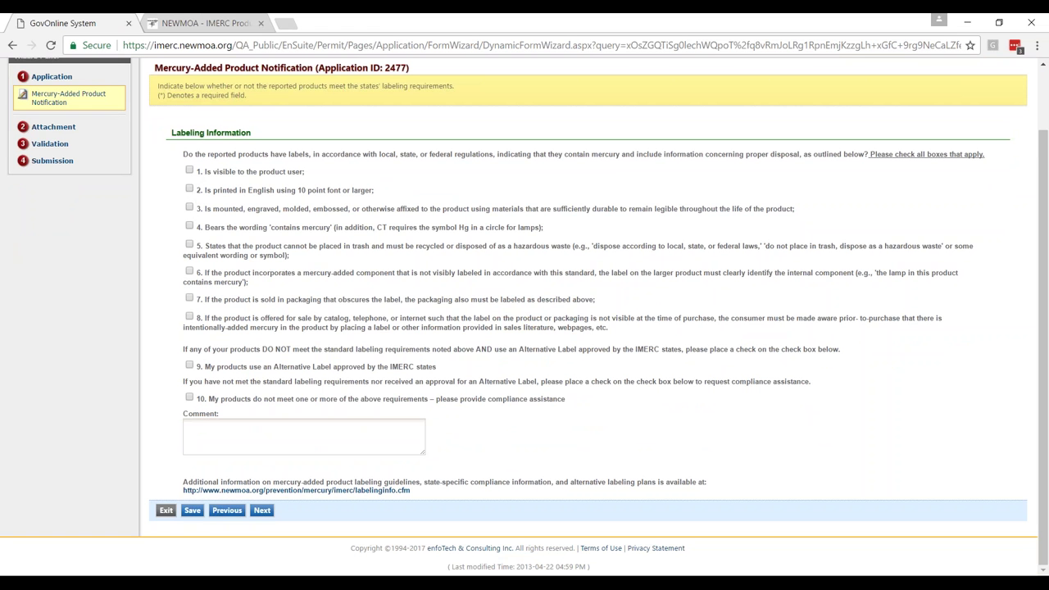
left_click(190, 366)
left_click(189, 397)
Step: Go to Attachment and back, then check item 6 and uncheck compliance item 10
left_click(261, 511)
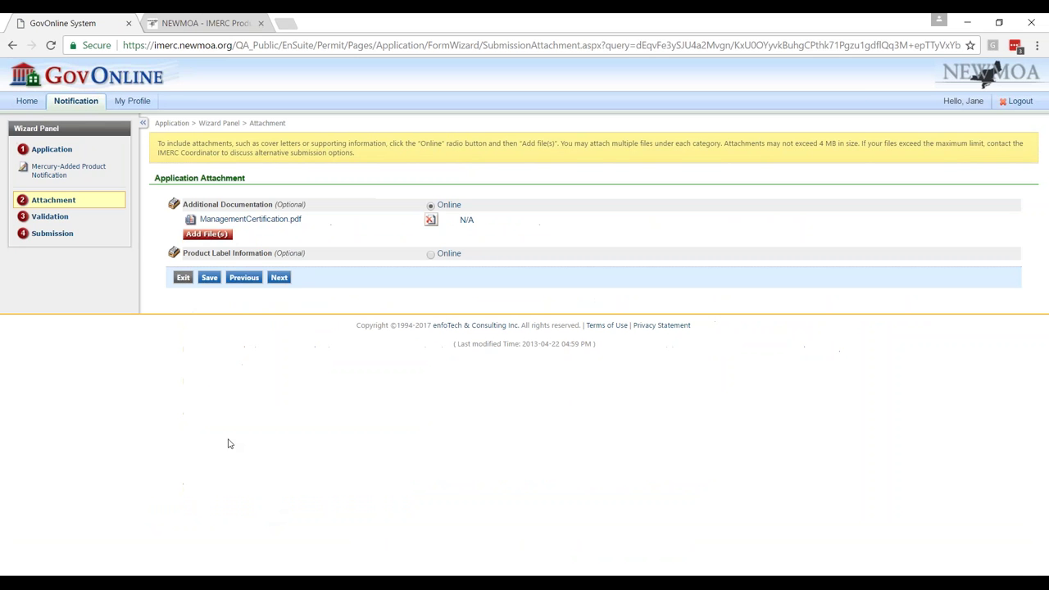
left_click(236, 280)
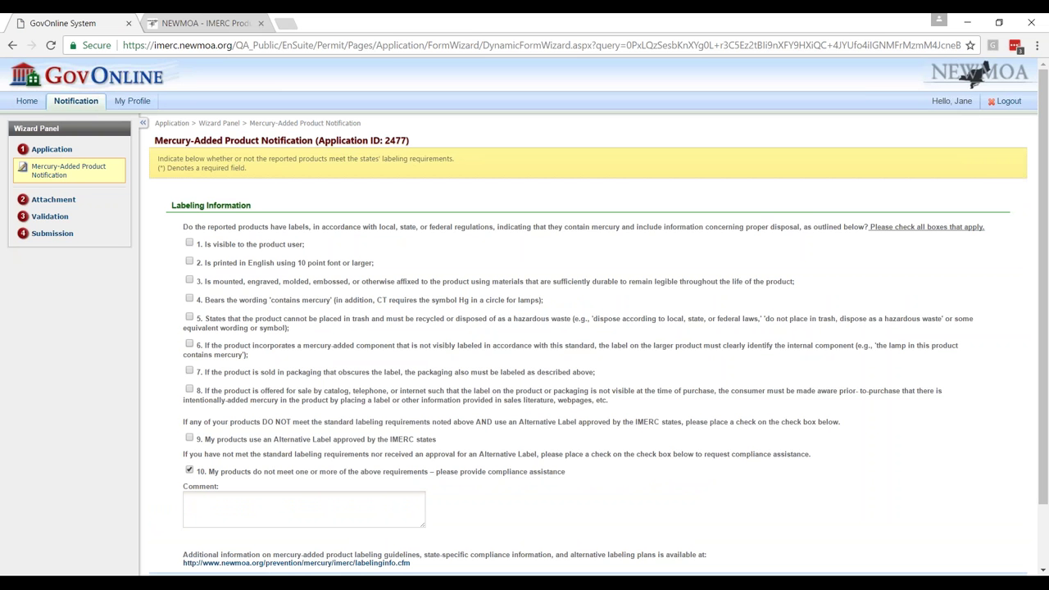
left_click(189, 344)
left_click(189, 469)
Step: Check labeling items 1 through 5 and continue to the Attachment step
left_click(189, 243)
left_click(189, 261)
left_click(190, 262)
left_click(189, 261)
left_click(189, 281)
left_click(190, 298)
left_click(190, 318)
scroll(275, 391, "down", 2)
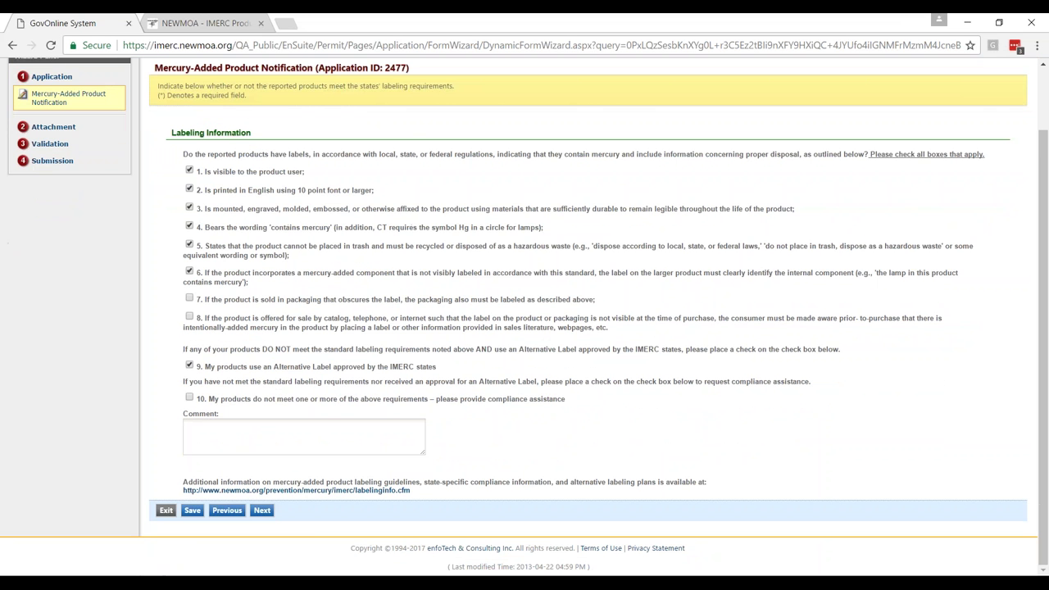
left_click(263, 511)
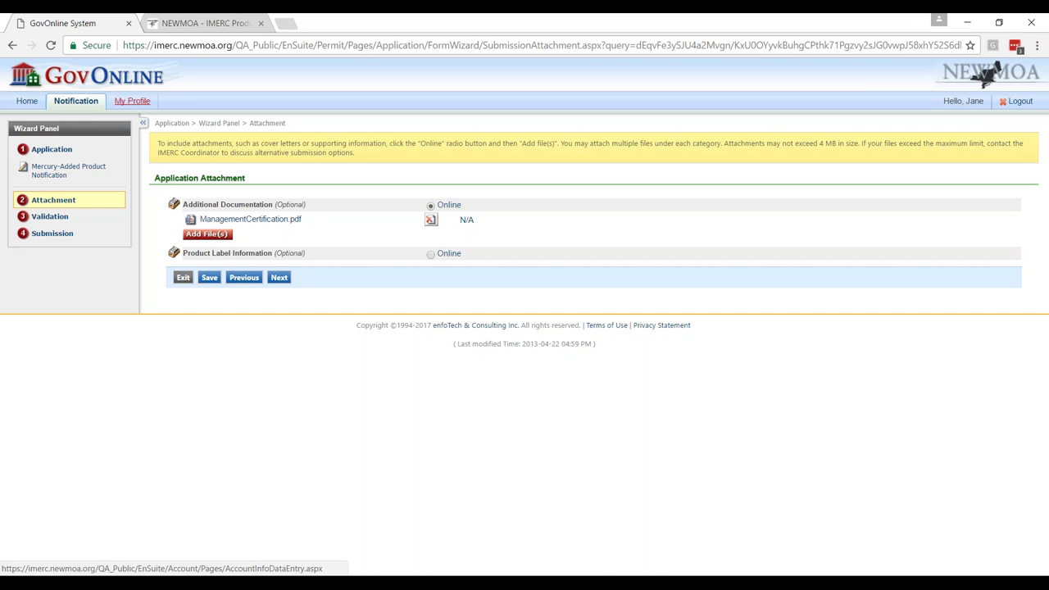
Step: Return to the home dashboard after reviewing the ManagementCertification.pdf attachment
left_click(25, 101)
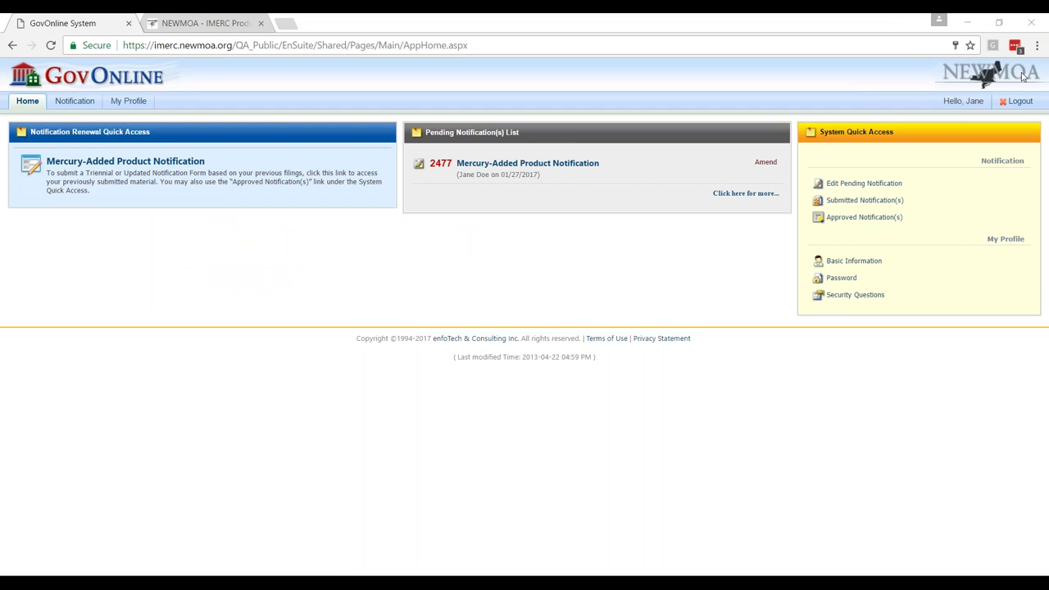
Step: Log out, then replace the prefilled user name with the account's user name and log back in
left_click(1016, 100)
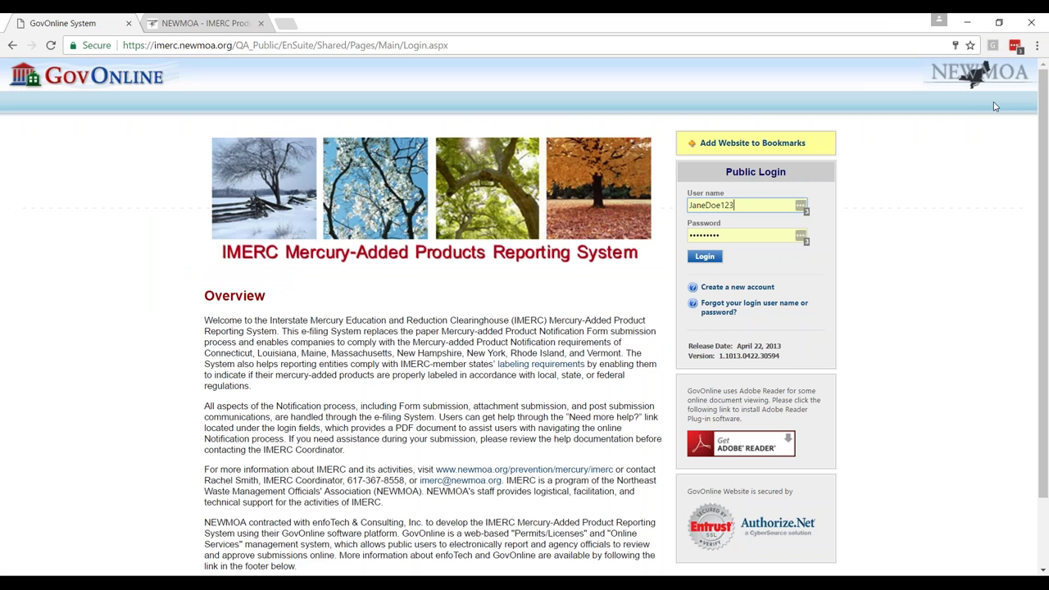
double_click(721, 205)
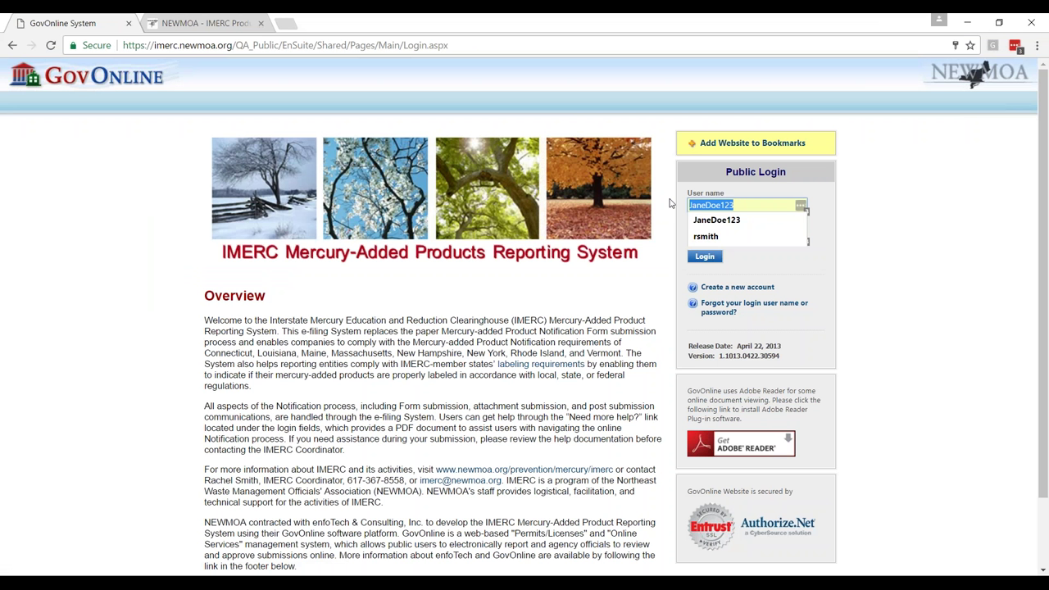
type("JANEDOE")
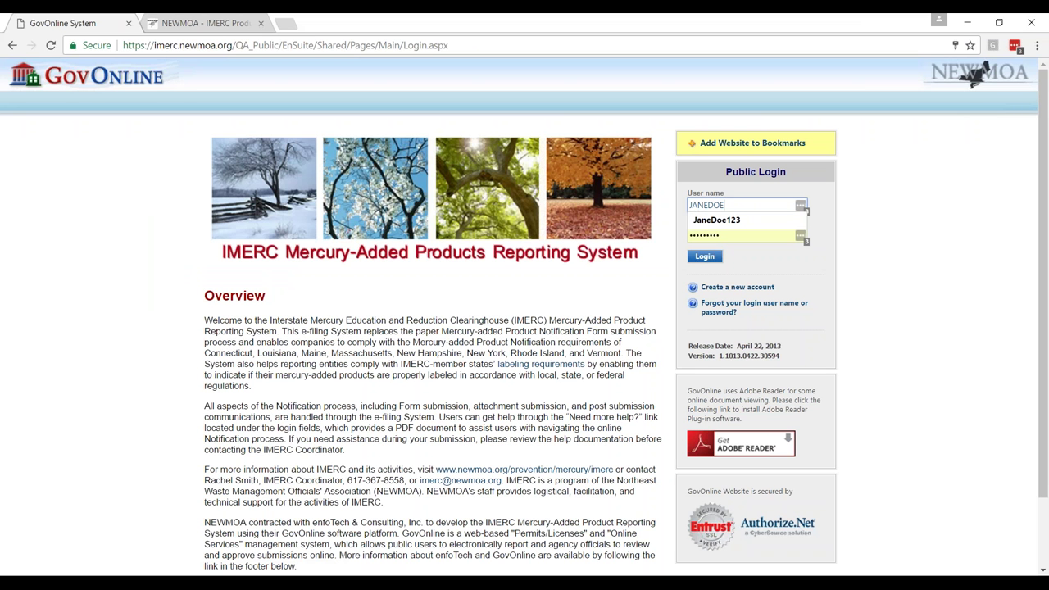
type("123")
left_click(703, 257)
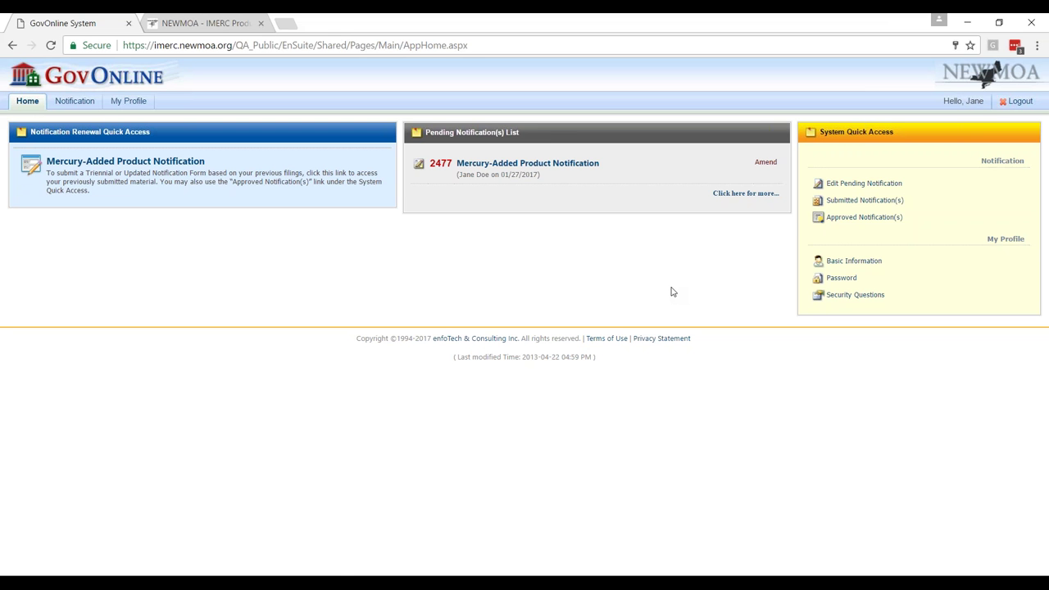
Step: Open pending notification 2477, return to the home dashboard, and log out of GovOnline
left_click(529, 168)
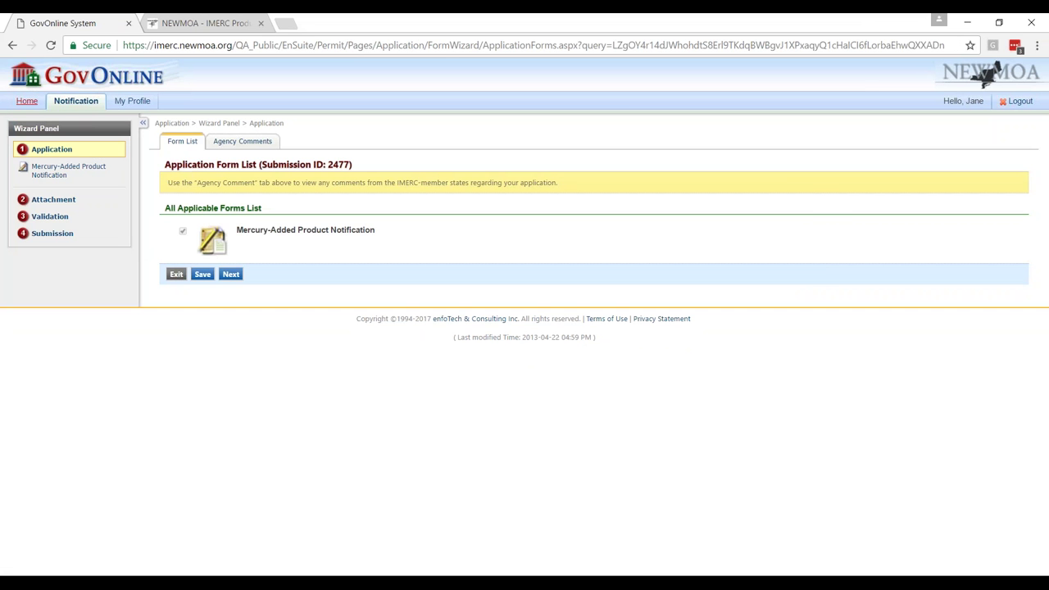
left_click(27, 101)
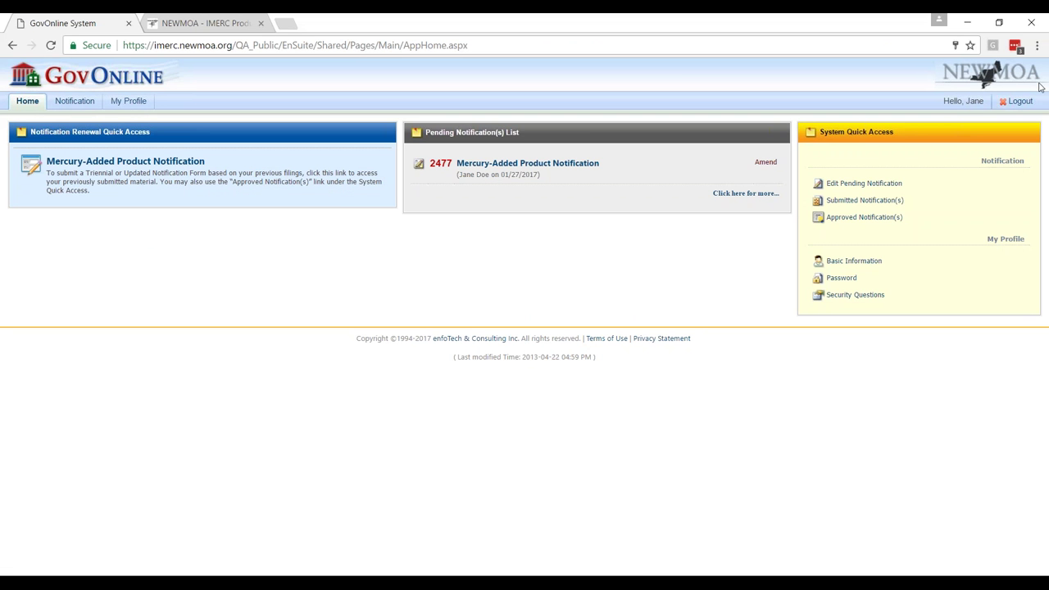
left_click(1020, 101)
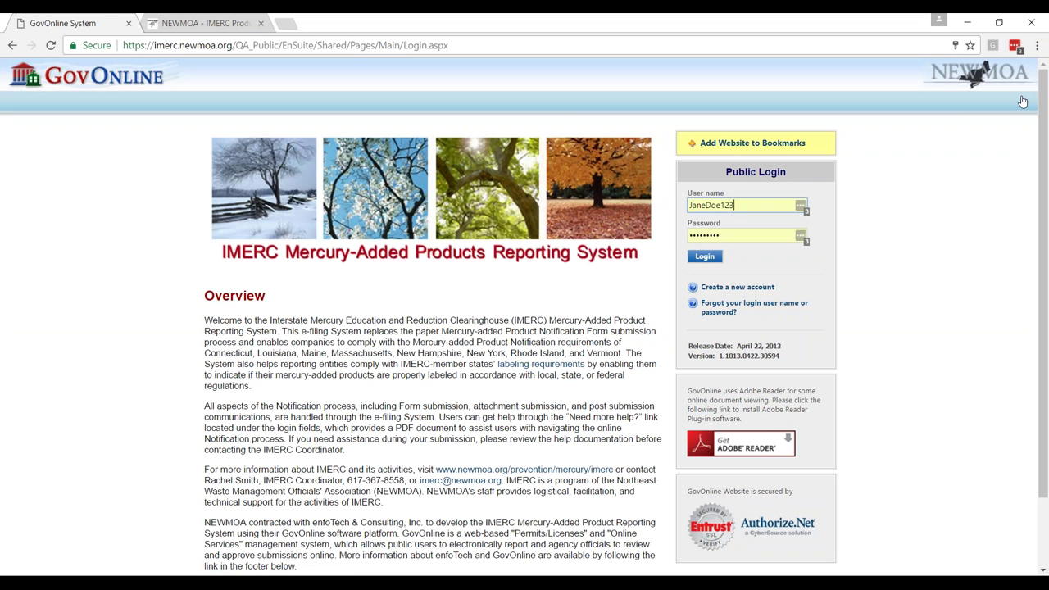